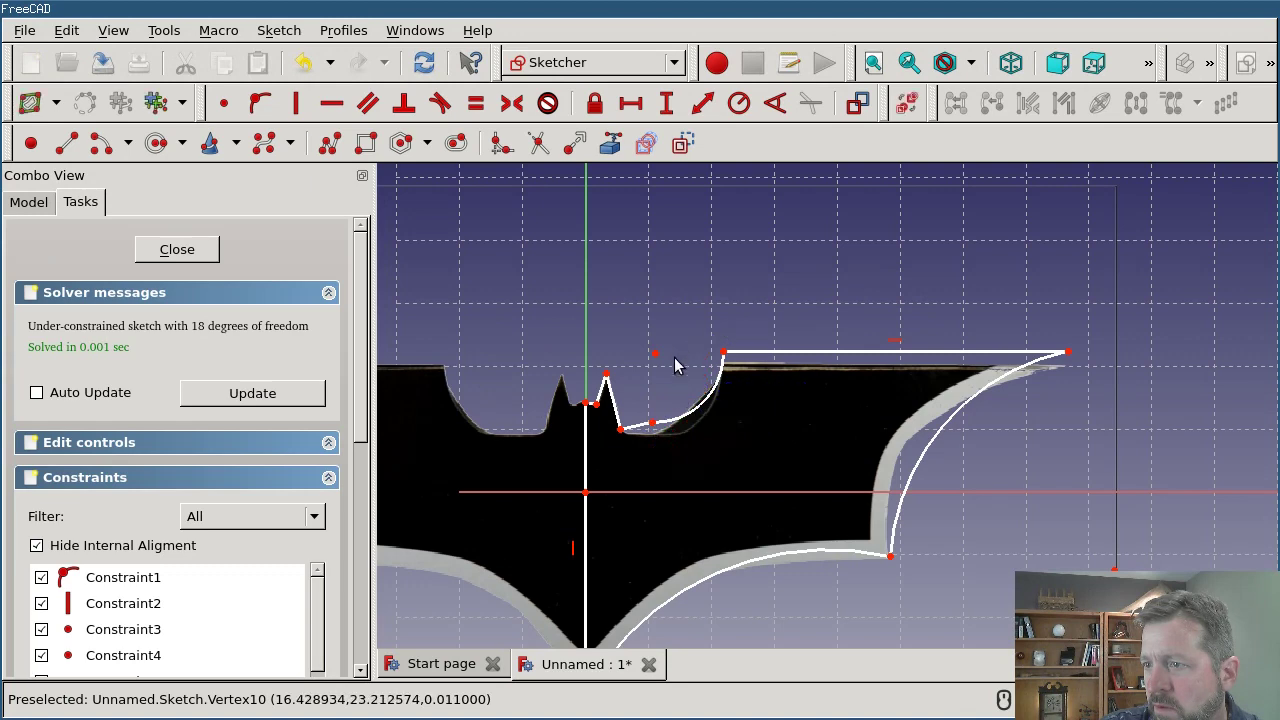
Adjust the curved cutout beside the ear in the sketch to follow the bat outline on the background image
right_click(681, 330)
click(666, 380)
drag(667, 418, 651, 435)
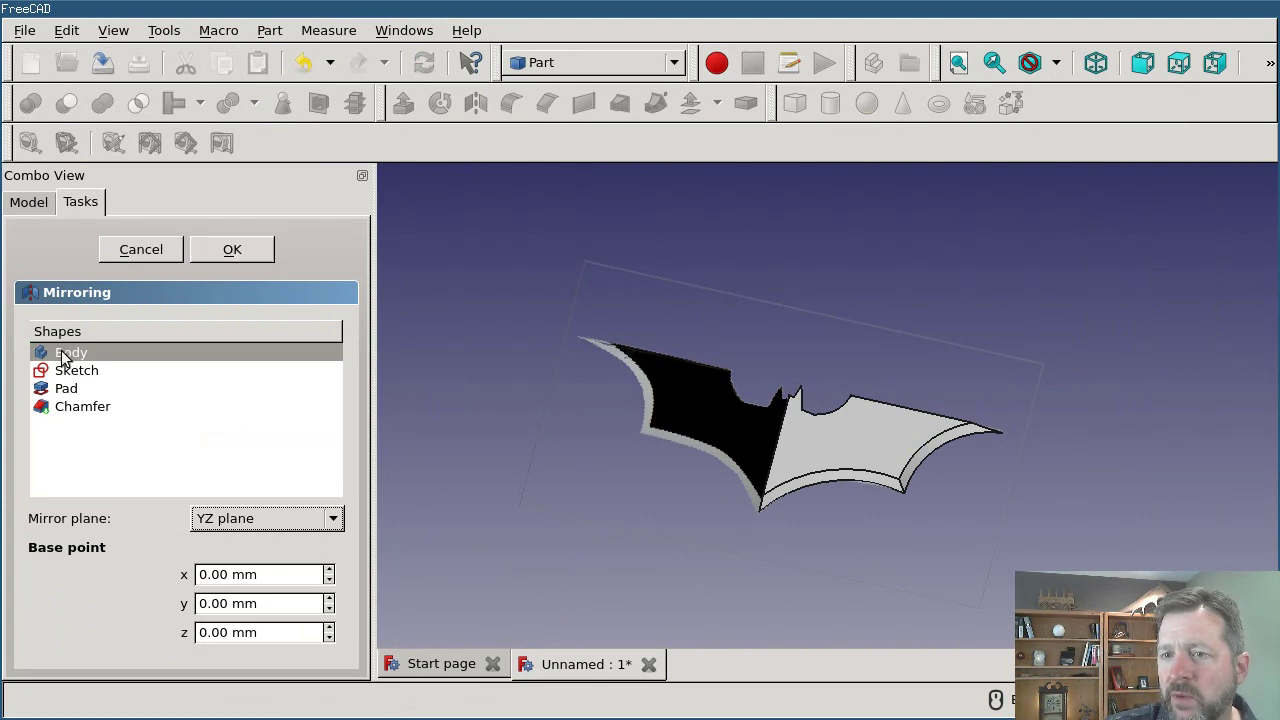
Mirror the Body across the YZ plane with the base point at 0, 0, 0
click(232, 252)
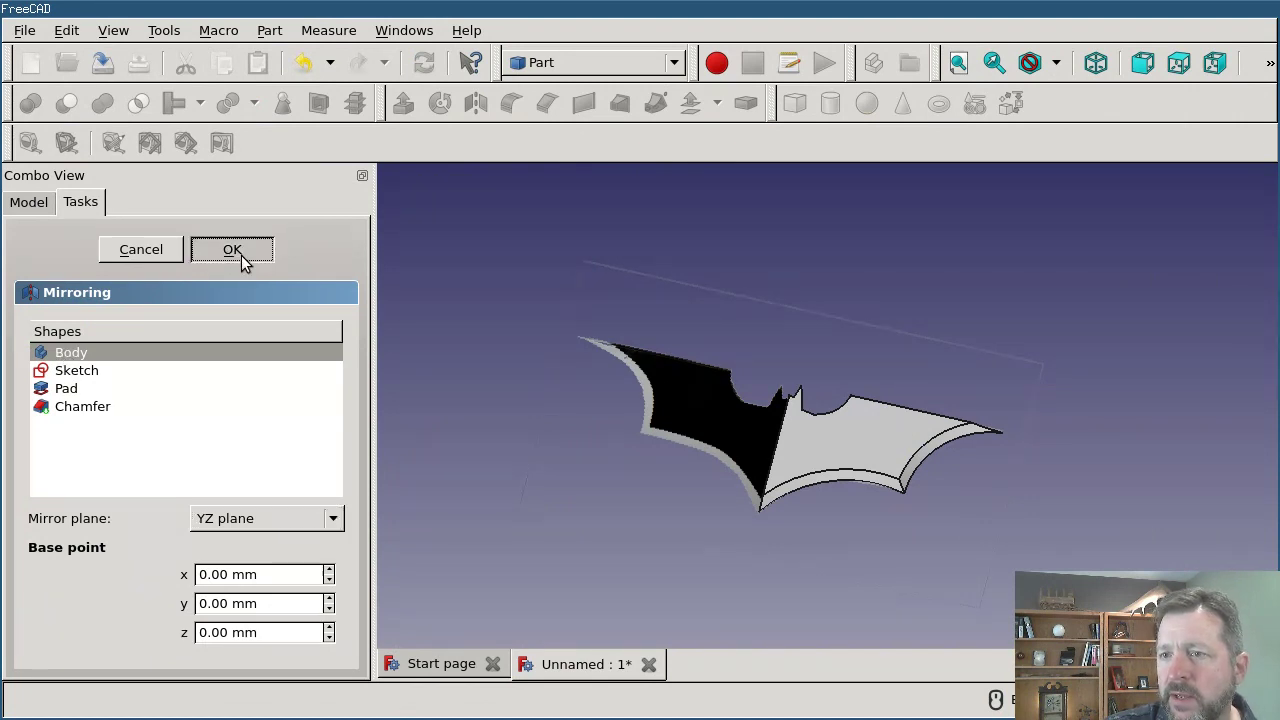
scroll(770, 496, up, 3)
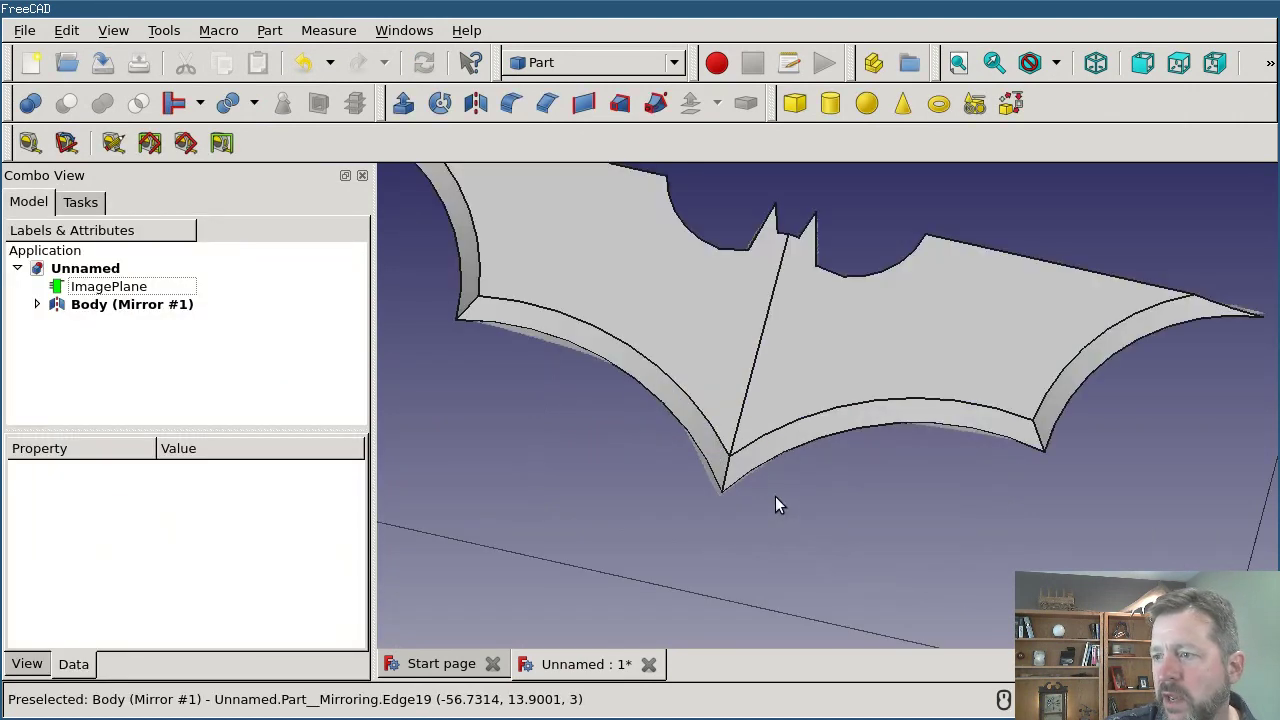
scroll(770, 469, down, 3)
scroll(858, 240, up, 2)
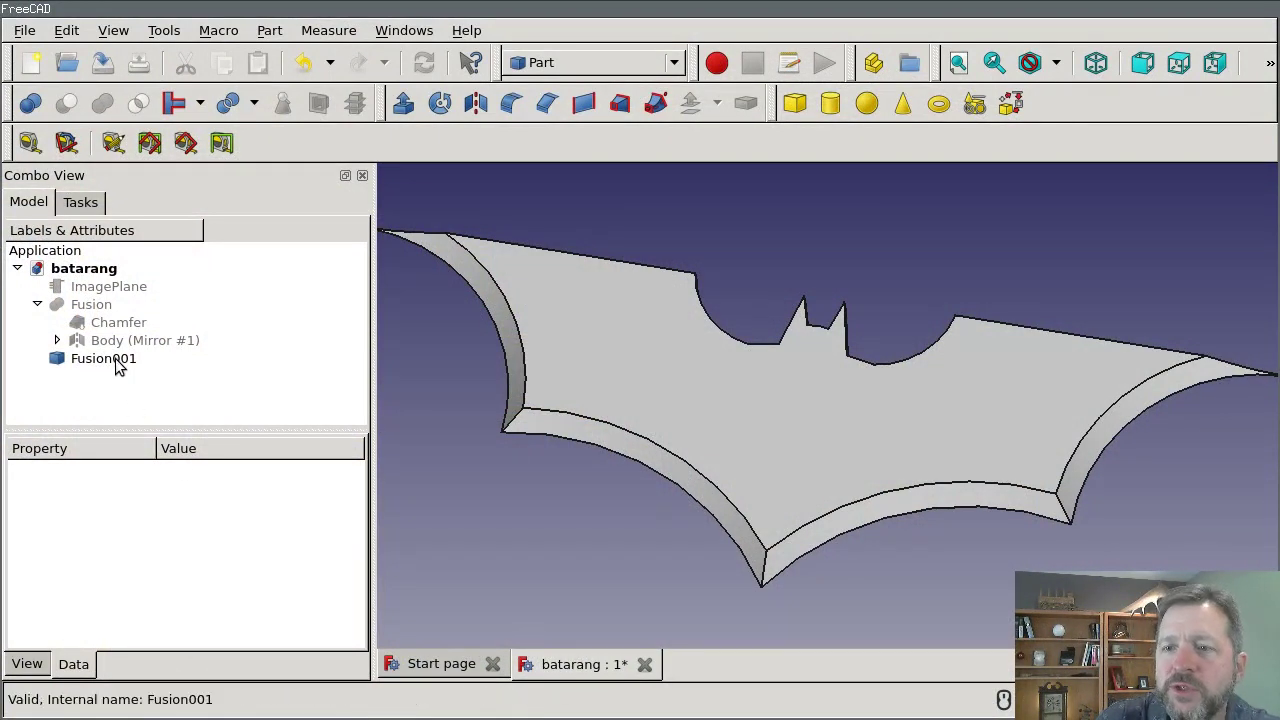
Hide Fusion001 and show the original Fusion in its place
click(115, 358)
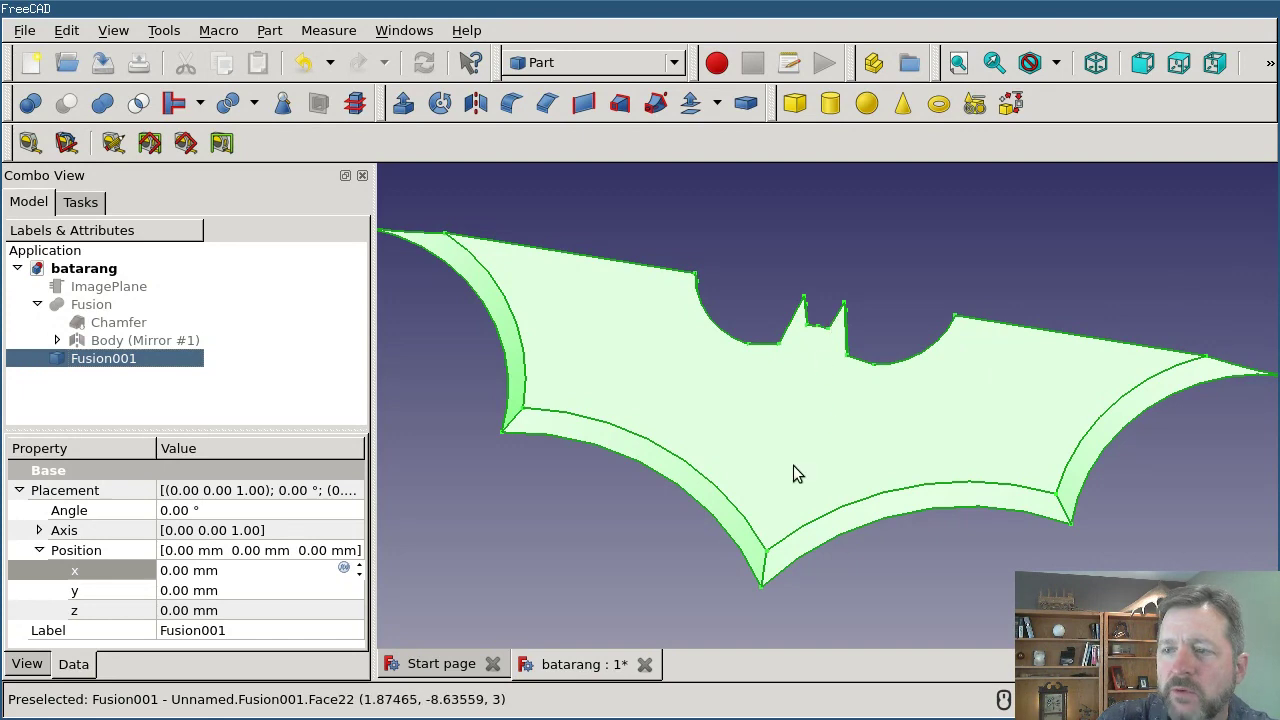
click(547, 565)
click(103, 362)
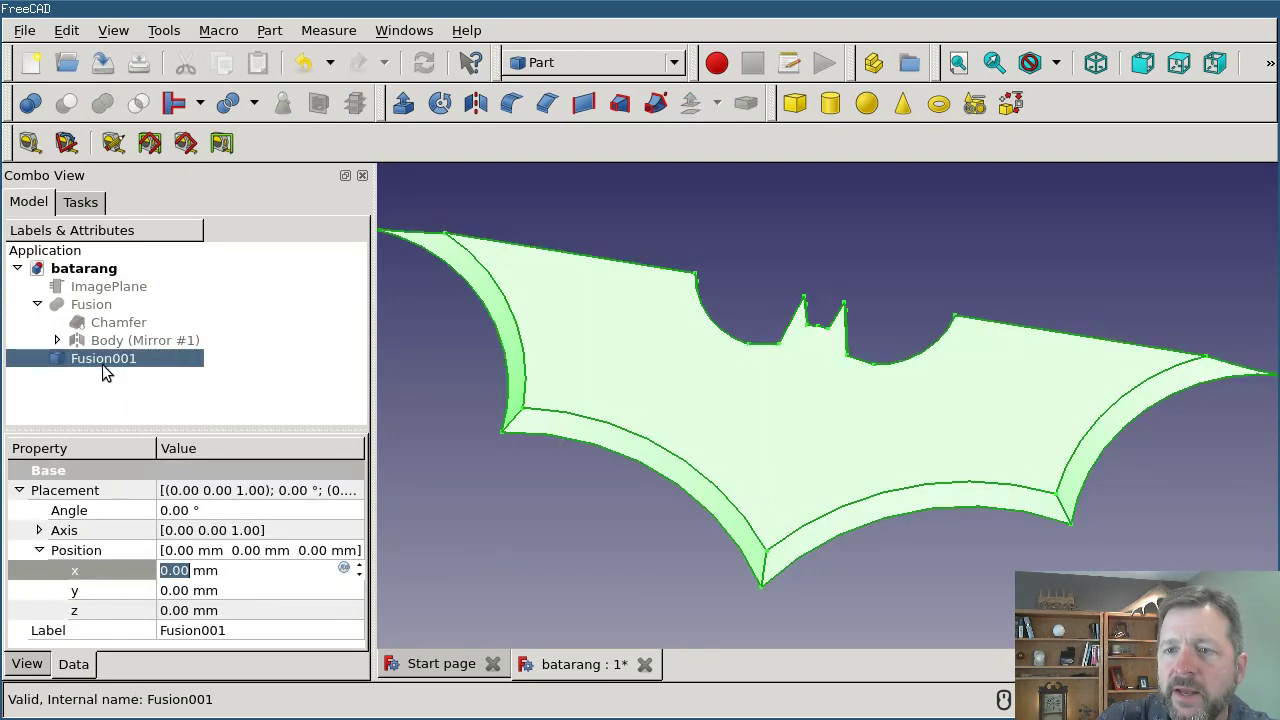
key(space)
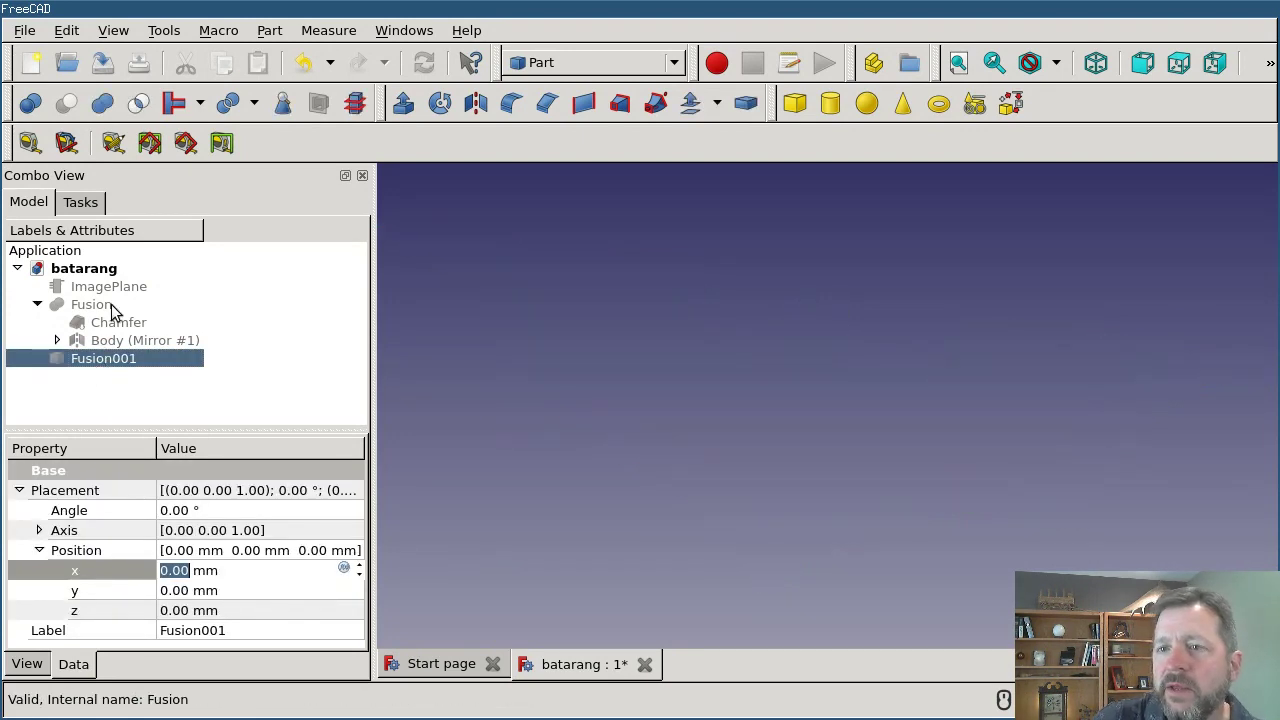
click(112, 305)
key(space)
click(603, 526)
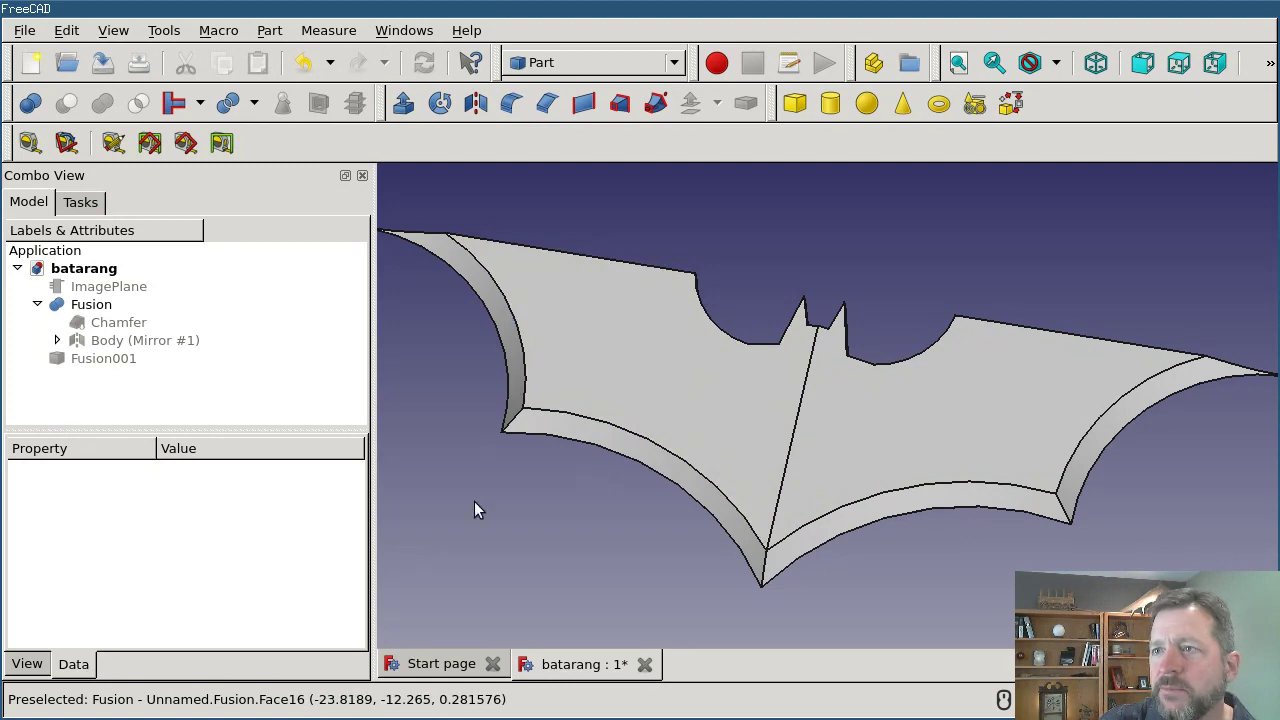
Switch to the Path workbench and create a job with Fusion as base model and no template
click(574, 62)
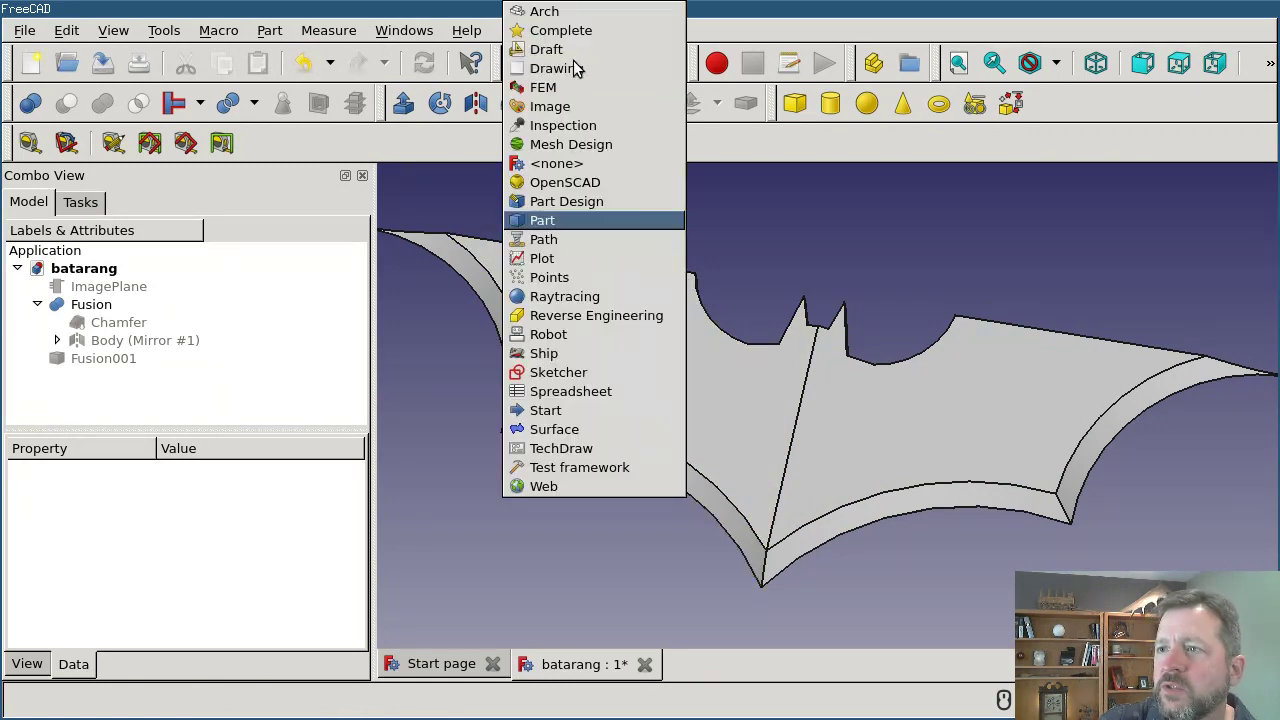
click(586, 238)
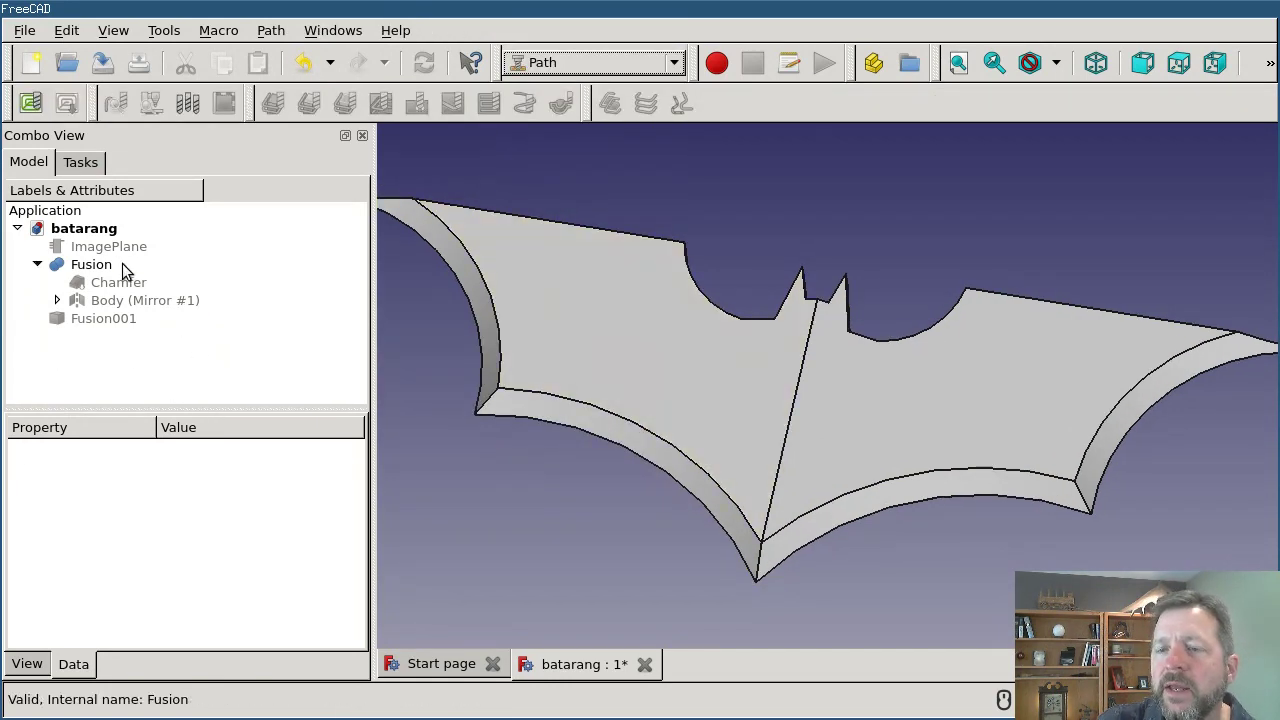
click(103, 268)
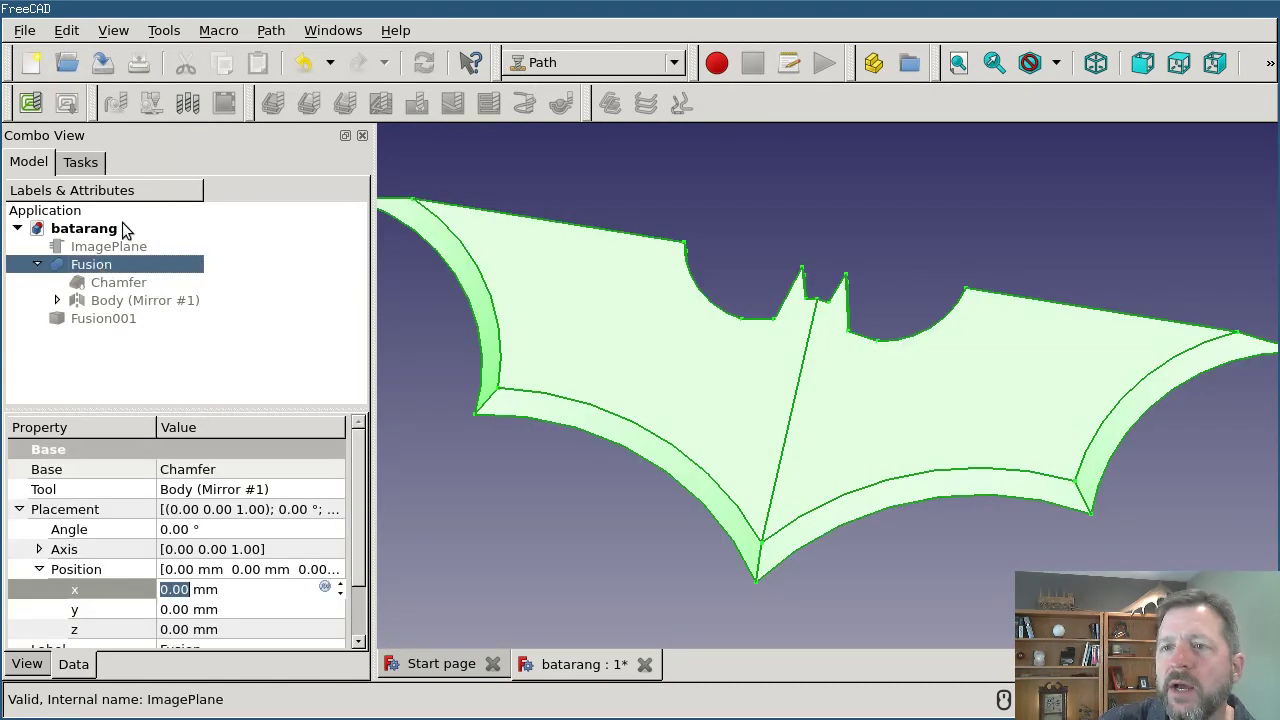
click(36, 106)
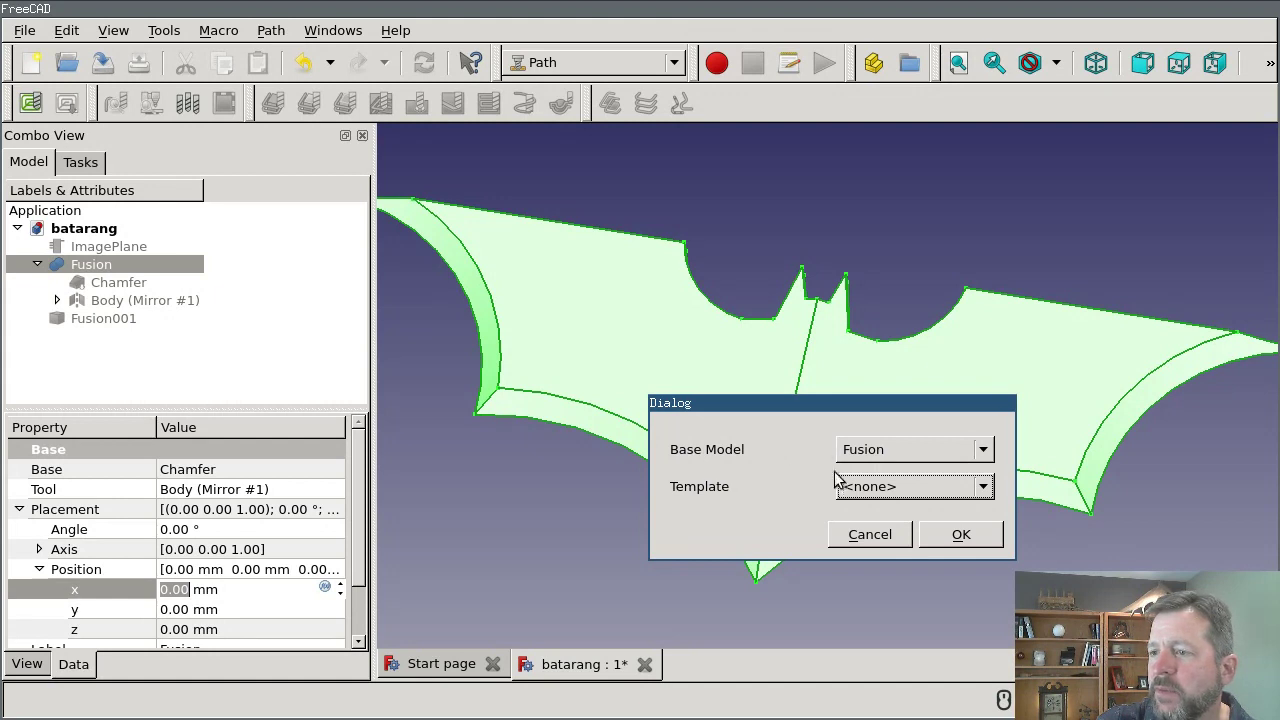
click(908, 490)
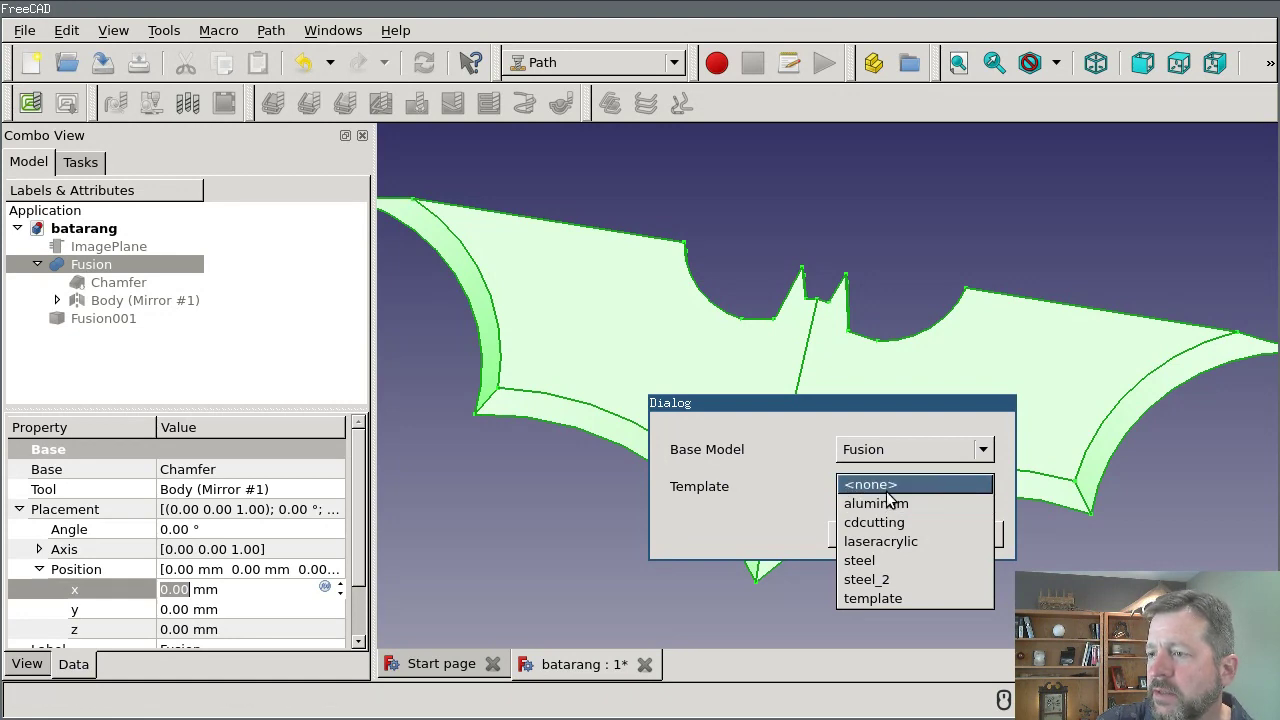
click(887, 491)
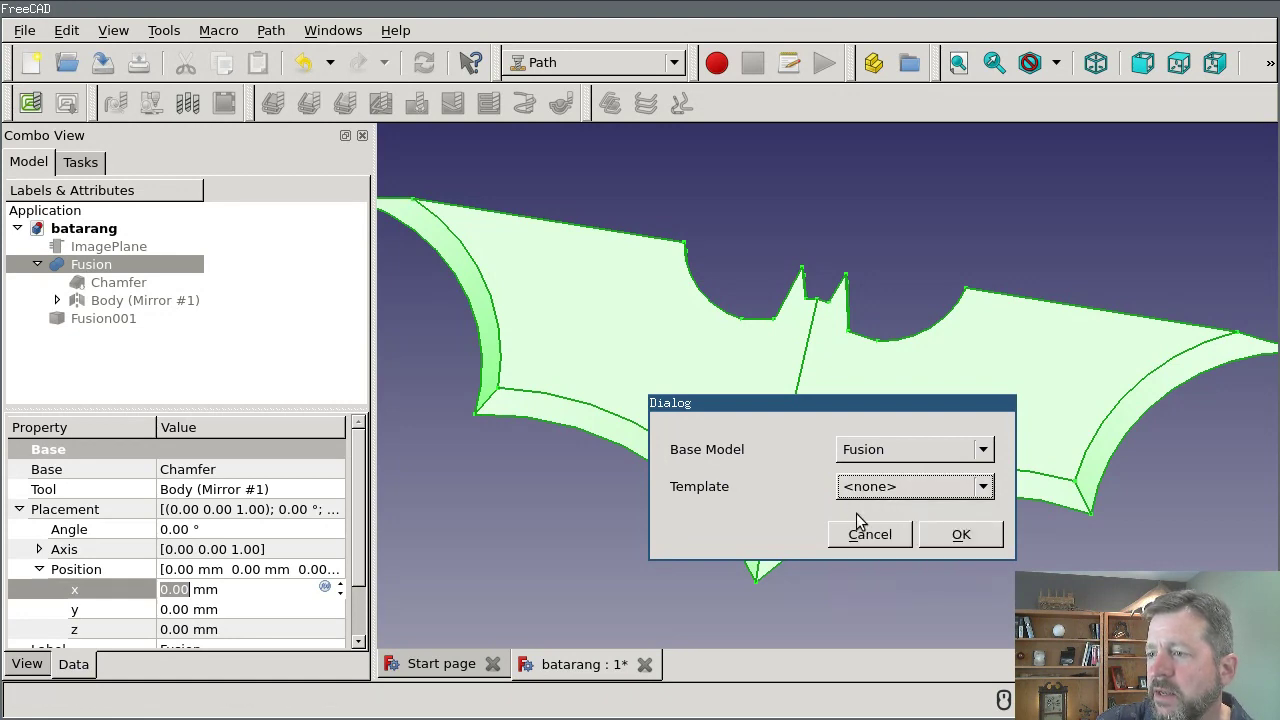
click(968, 536)
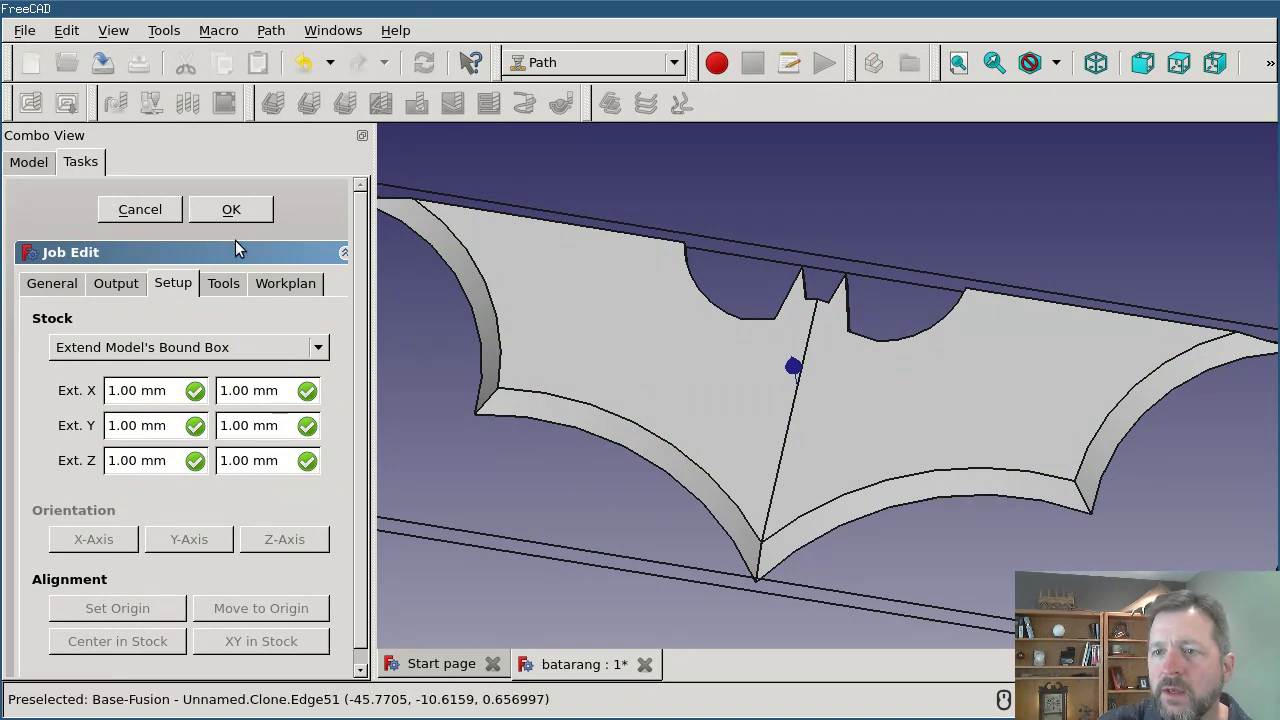
Inspect the stock around the batarang and accept the job setup with the model's bound box extended 1 mm on all sides
scroll(595, 425, down, 5)
scroll(405, 375, up, 2)
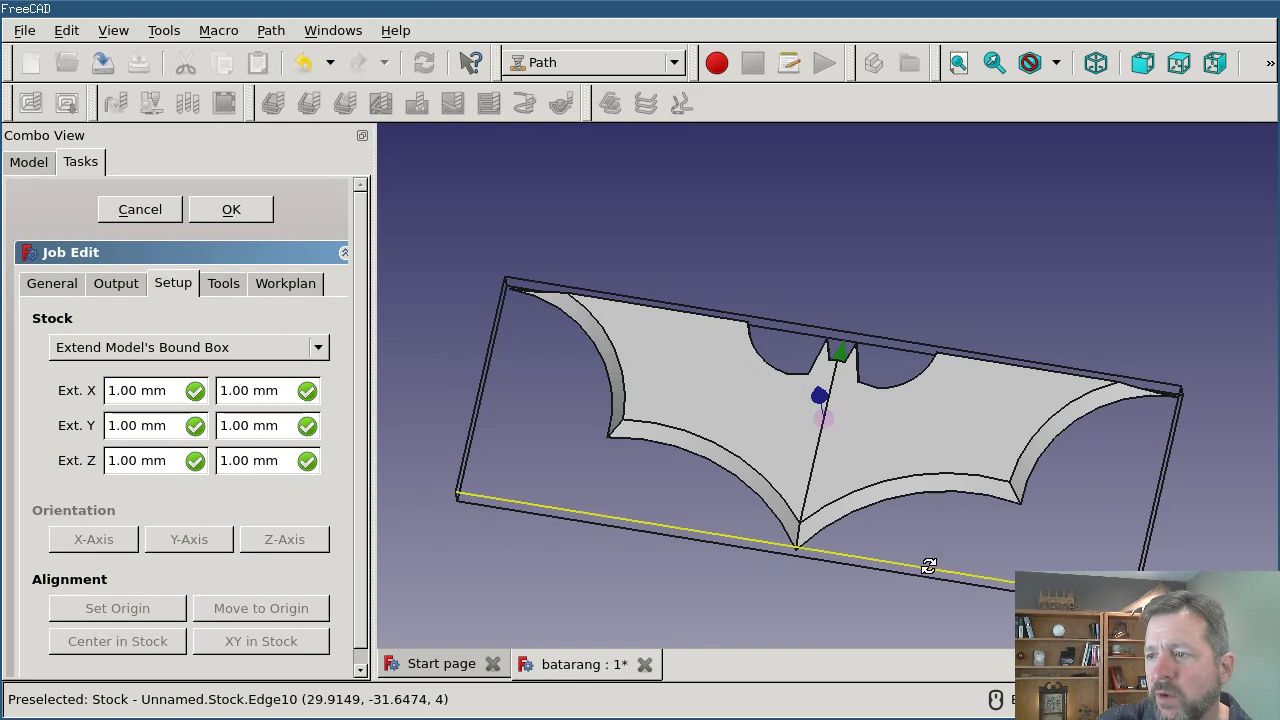
mouse_move(929, 566)
middle_down()
mouse_move(943, 526)
mouse_move(920, 469)
mouse_move(932, 562)
middle_up()
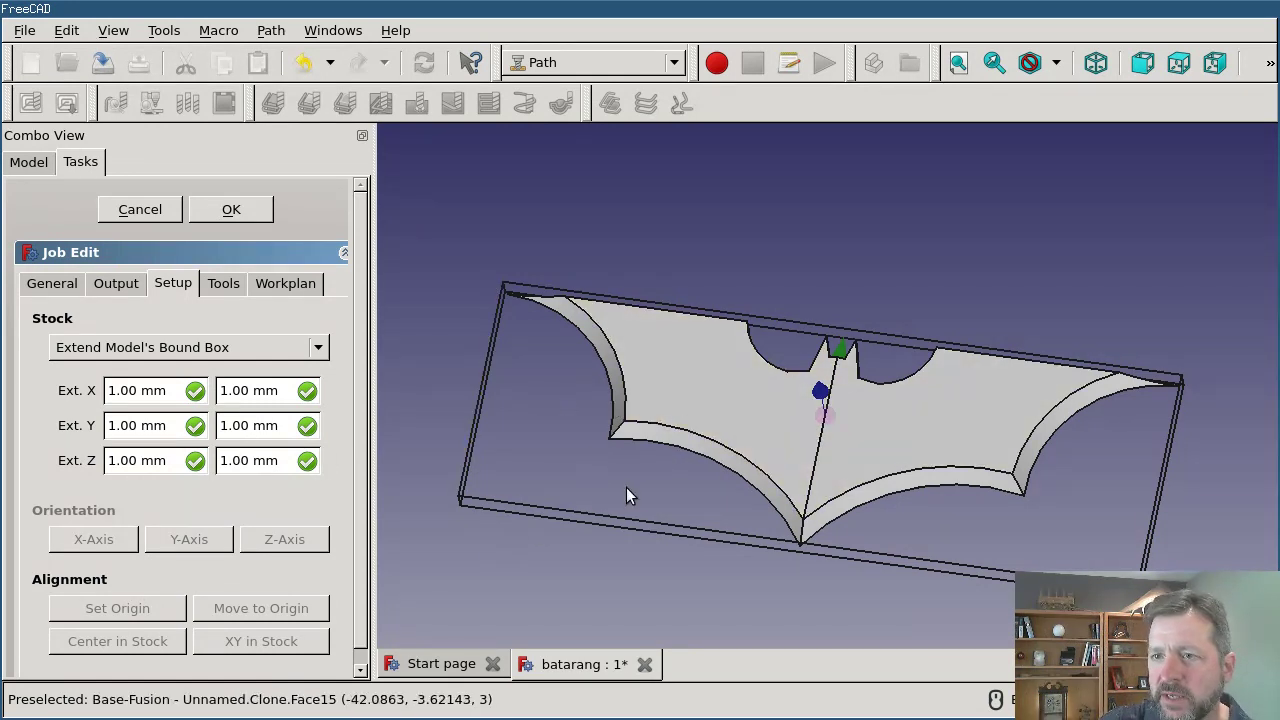
click(238, 211)
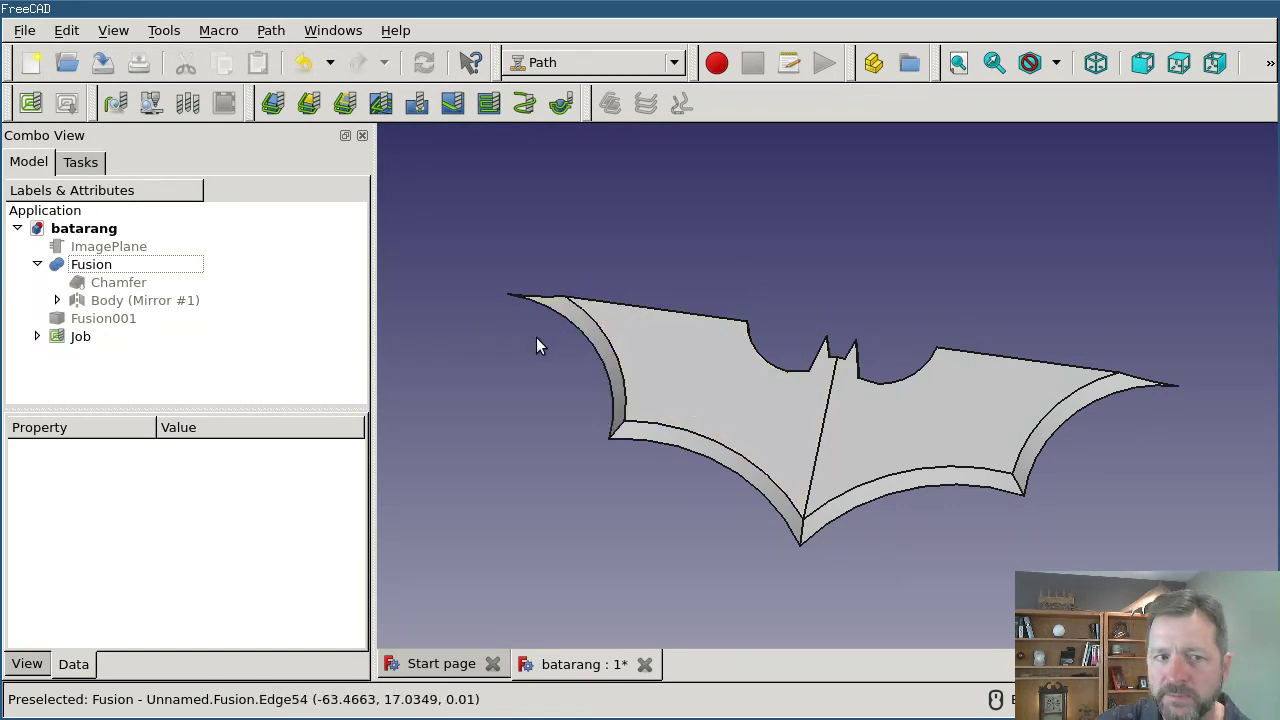
Edit the job's Default Tool and set the end mill's diameter to 1/8 in
click(37, 336)
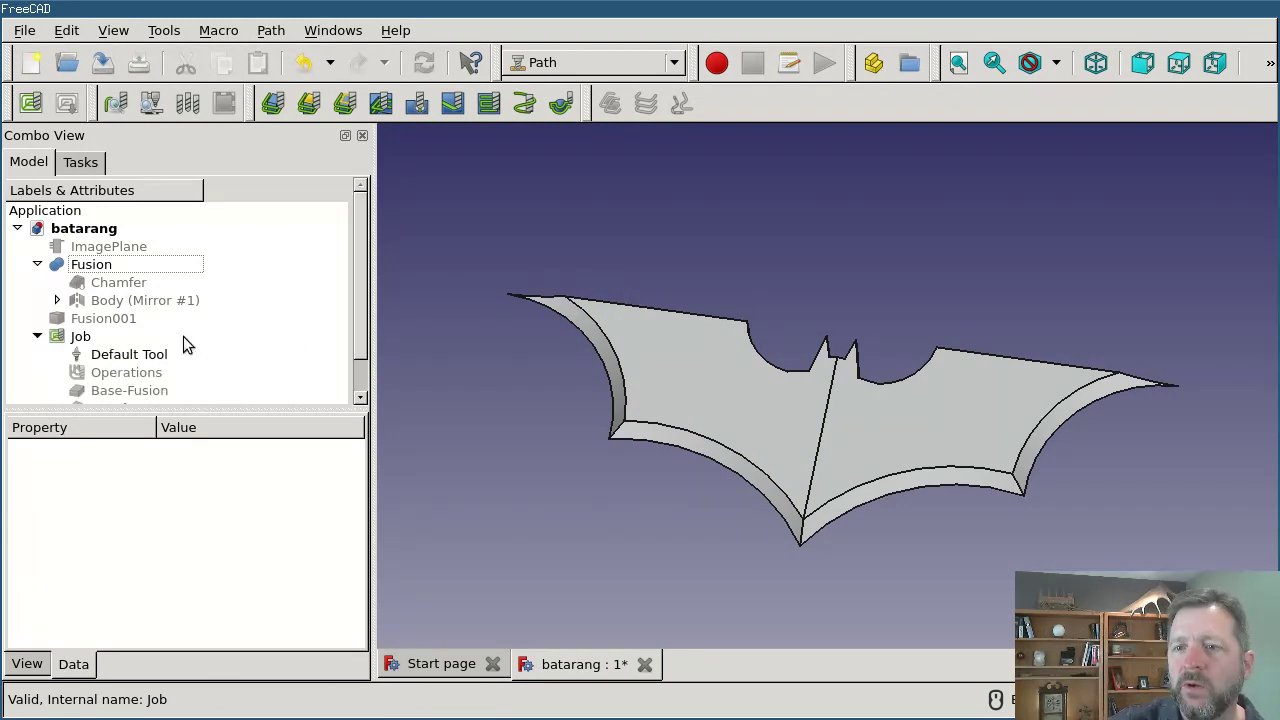
scroll(276, 331, down, 1)
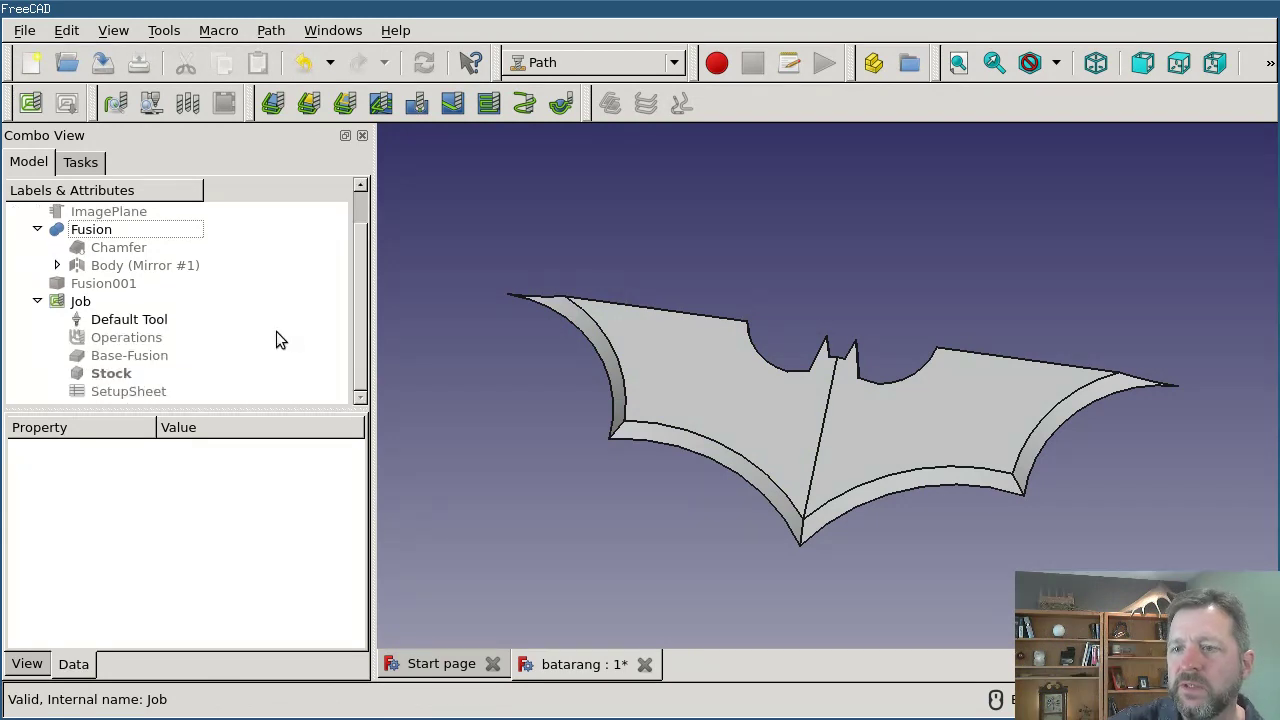
click(160, 322)
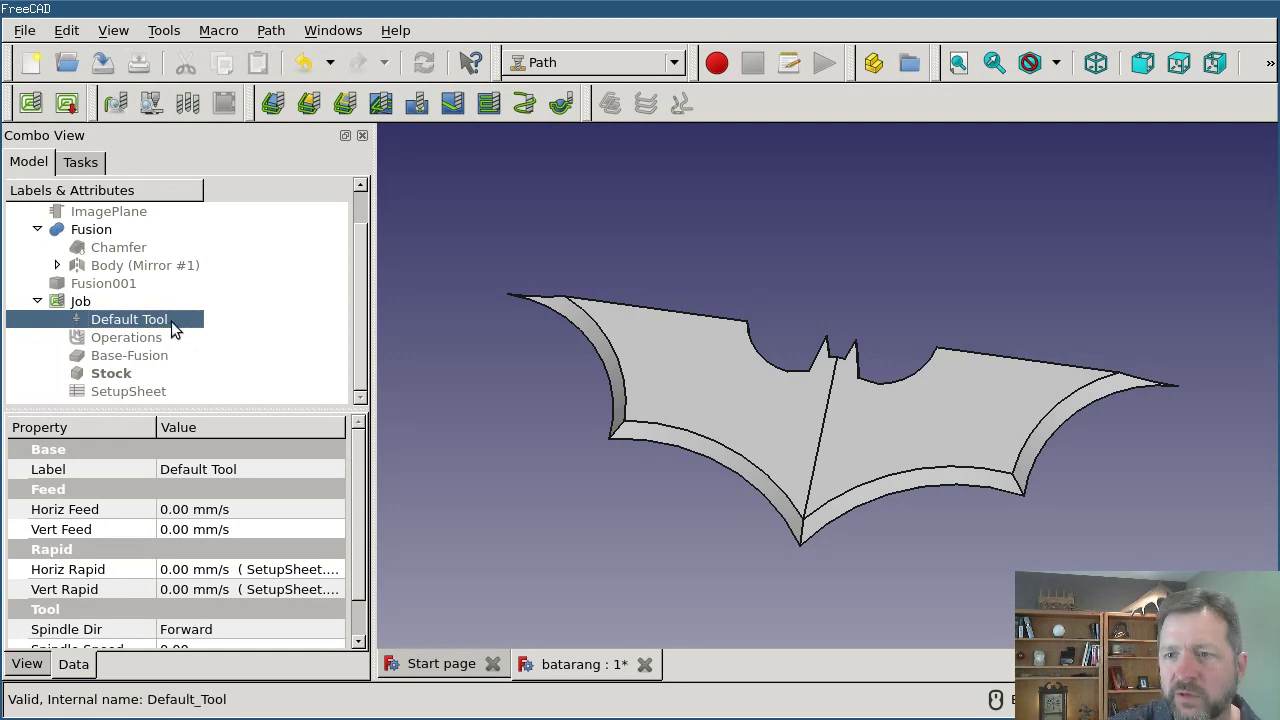
double_click(155, 321)
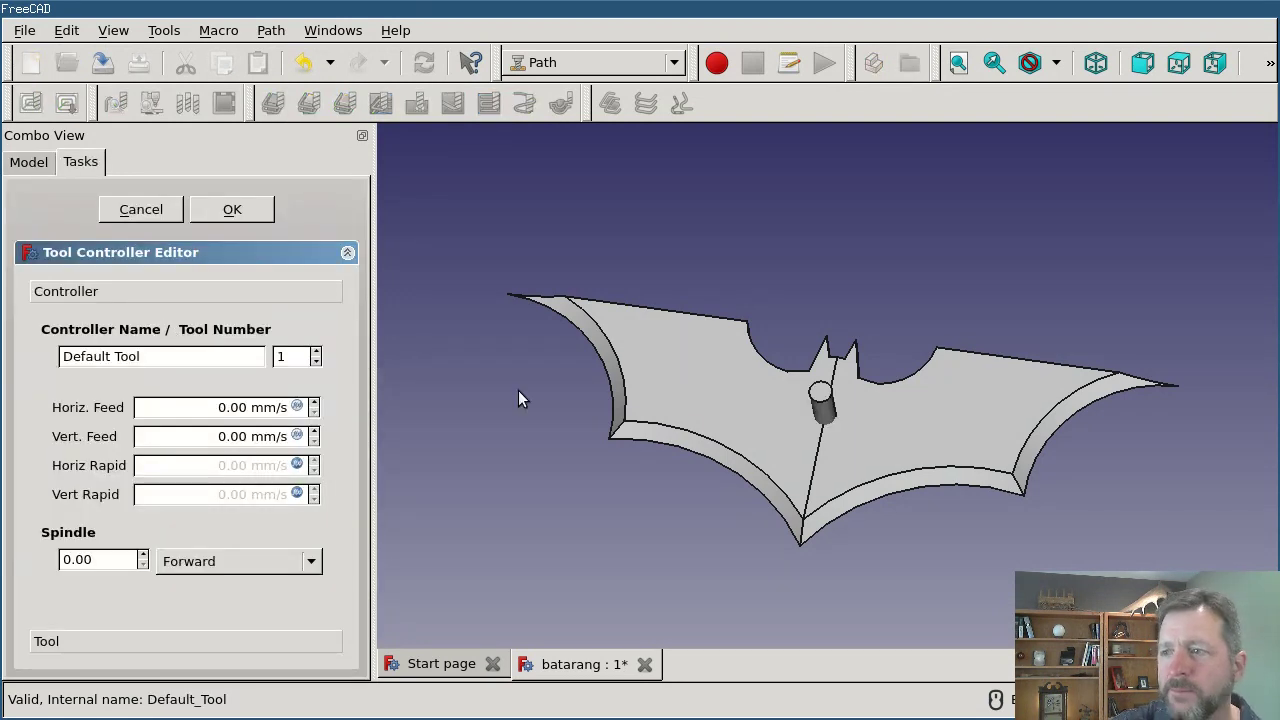
click(118, 644)
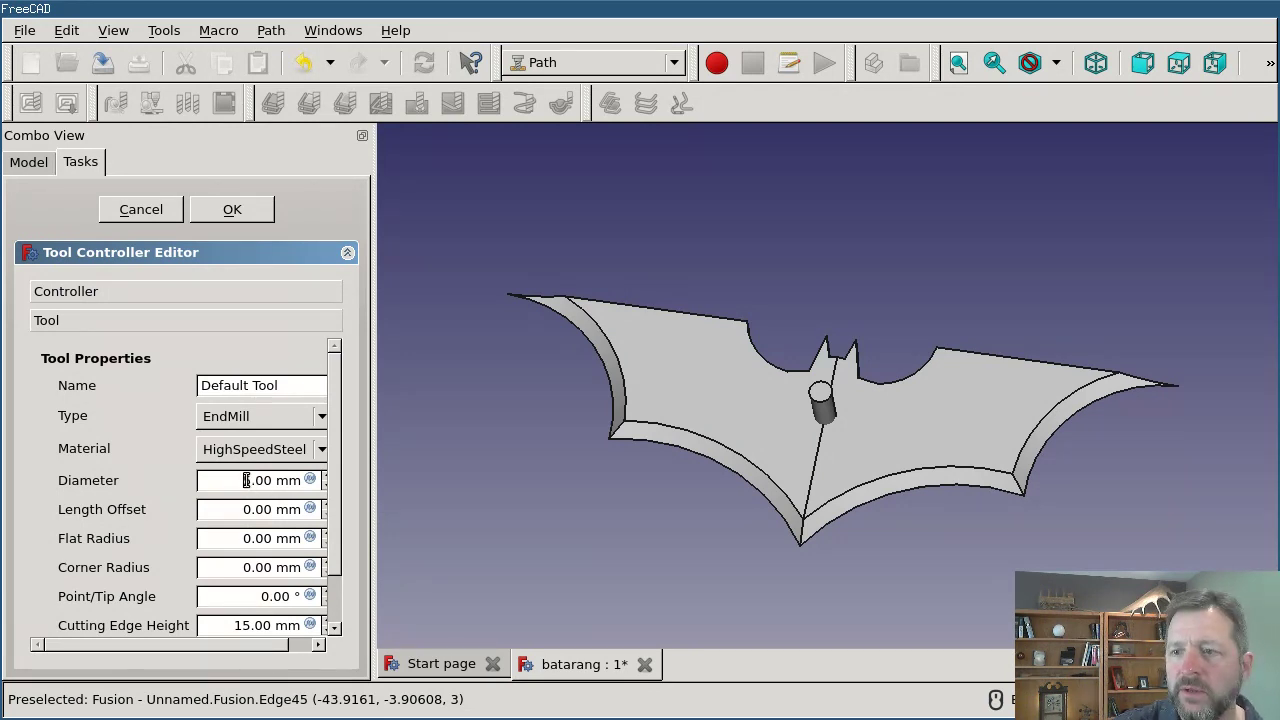
drag(233, 484, 305, 487)
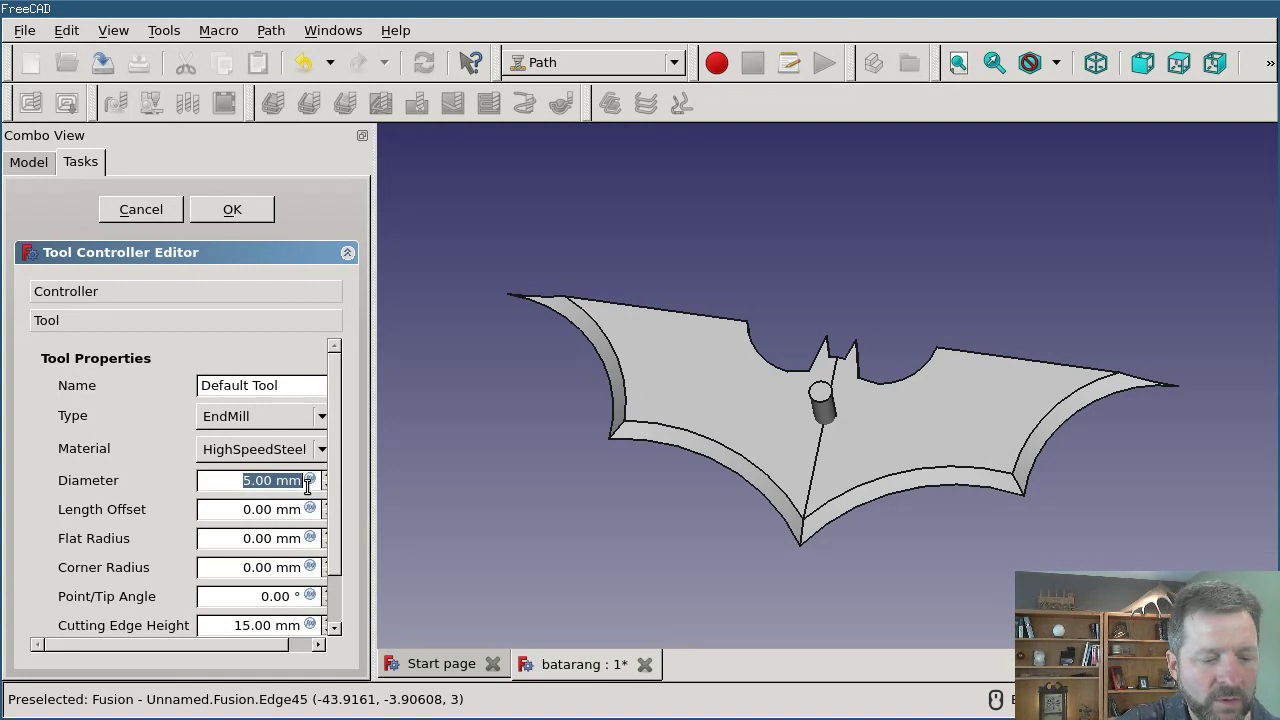
text(1/8 )
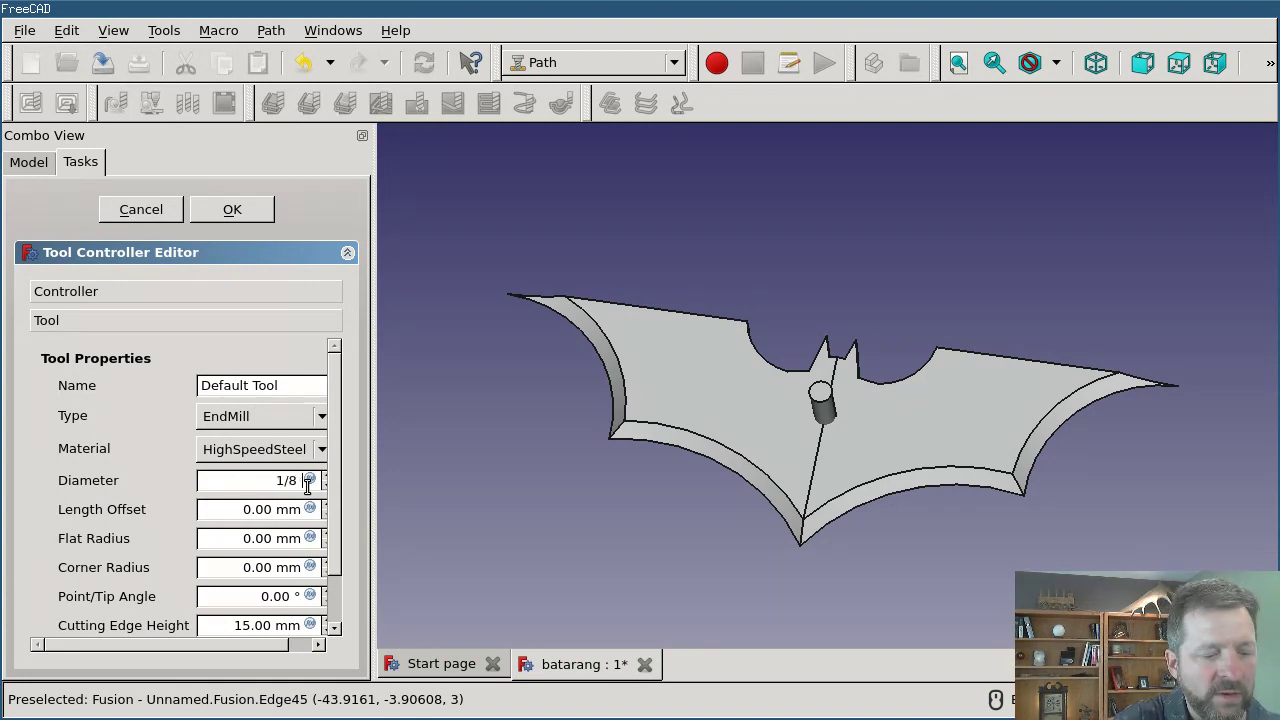
text(in)
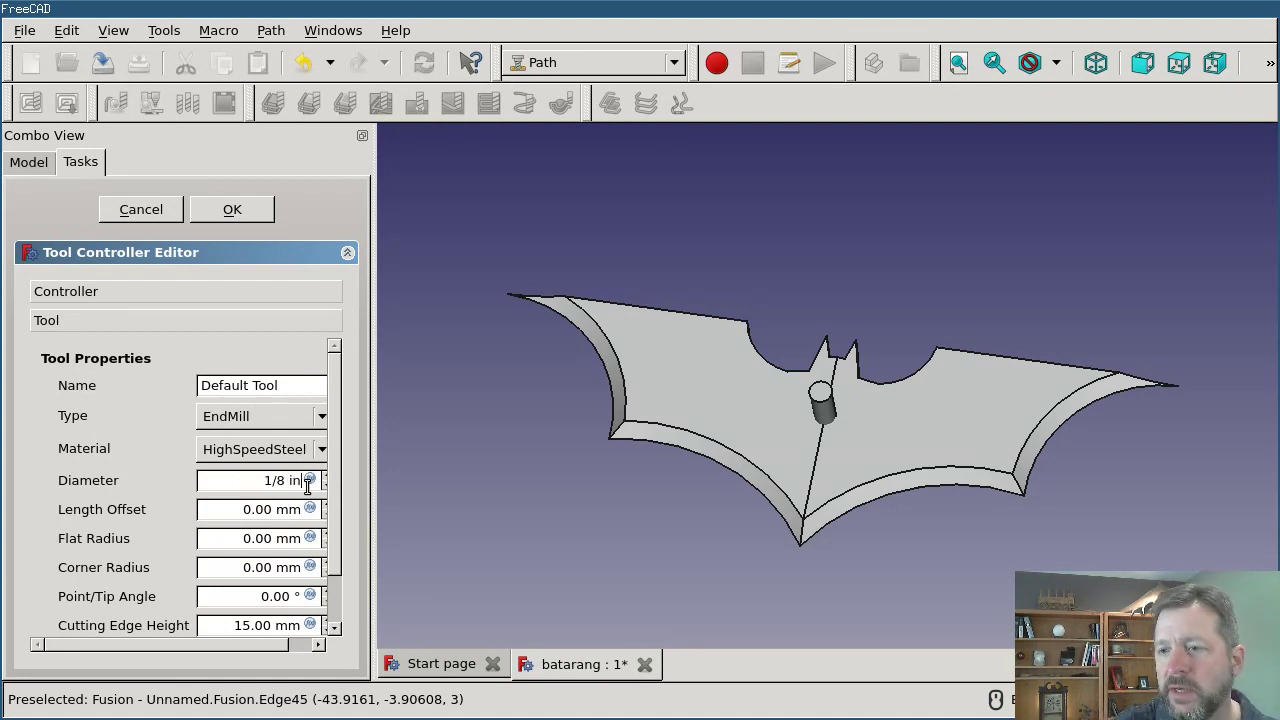
key(Return)
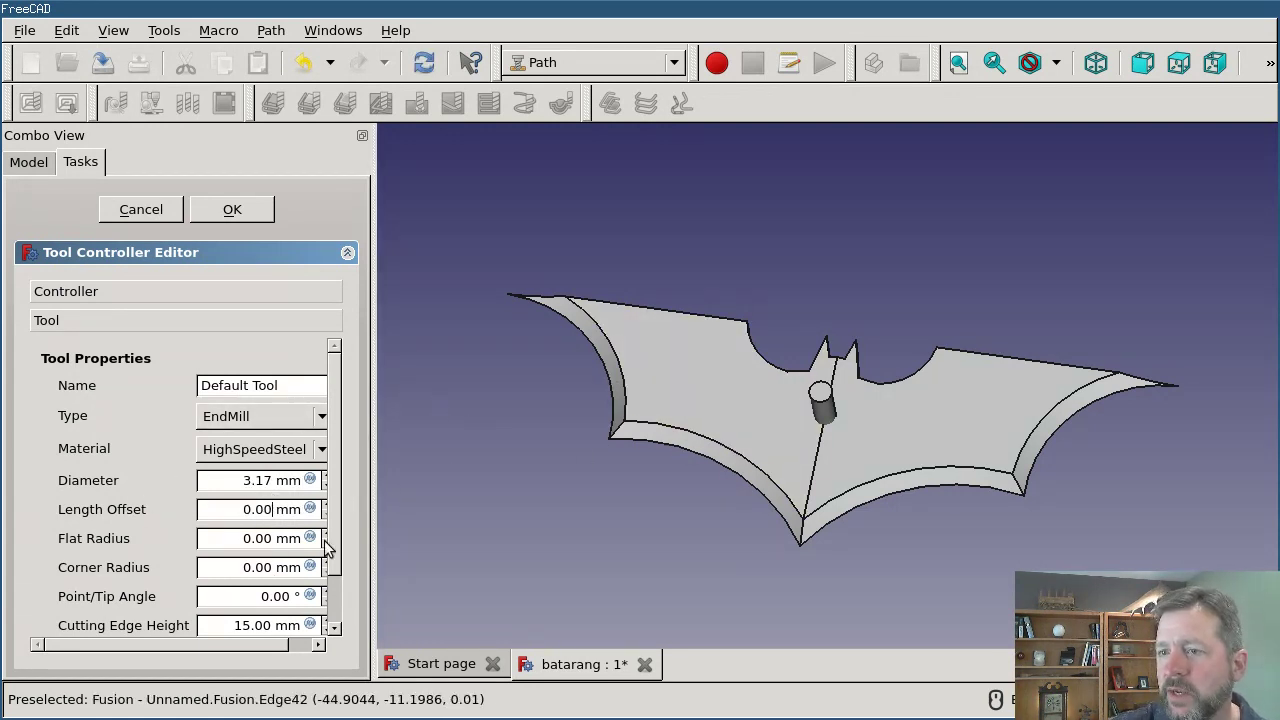
scroll(331, 455, down, 2)
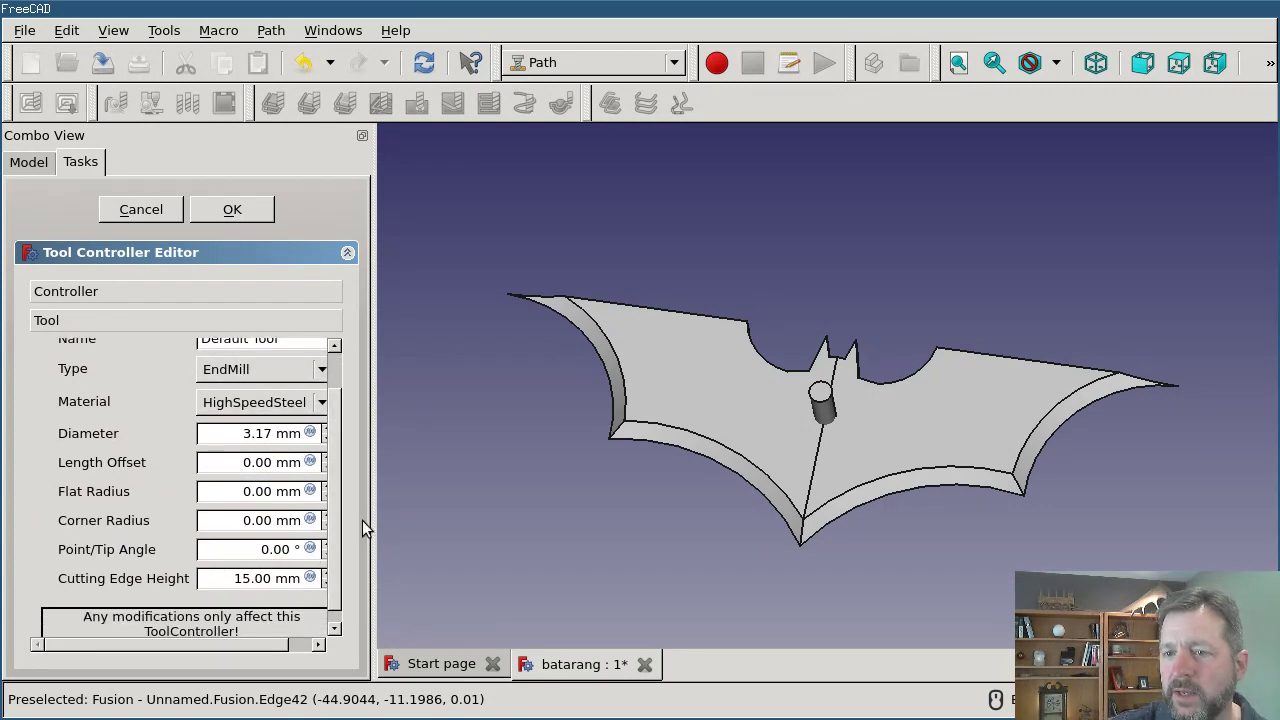
drag(337, 488, 345, 394)
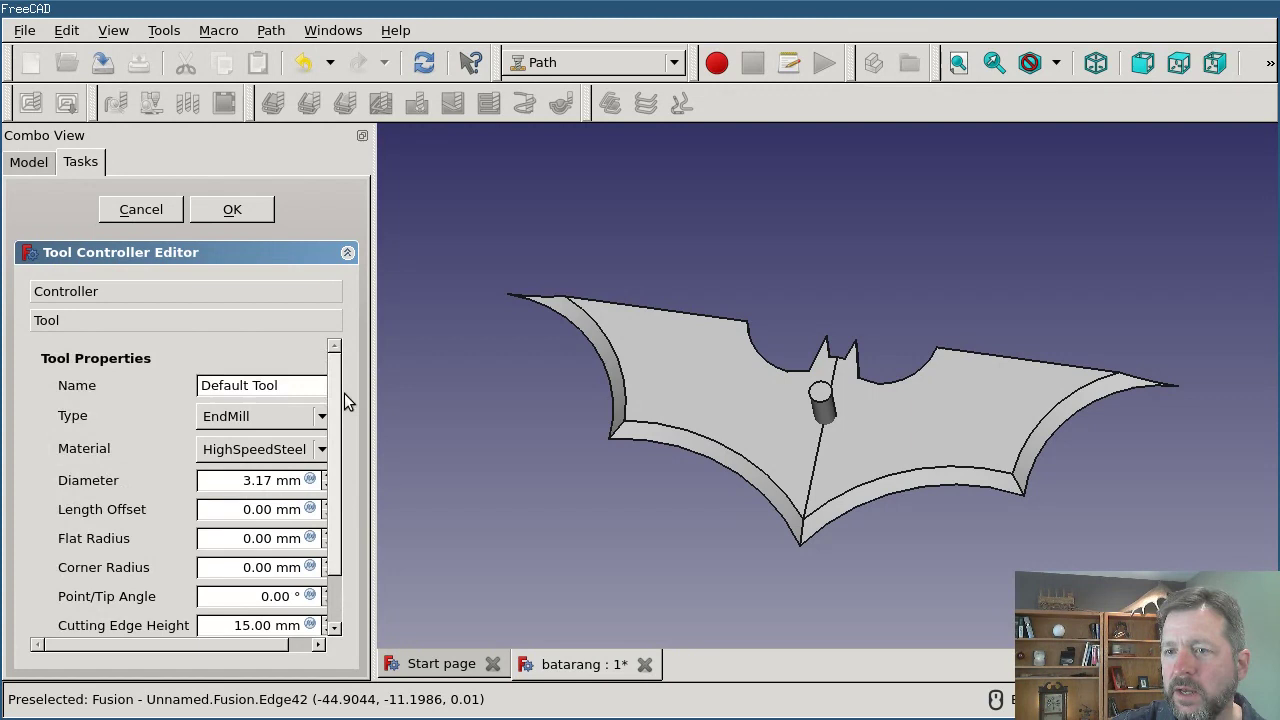
Set the tool controller's horizontal feed to 140 mm/s and accept the tool settings
click(194, 288)
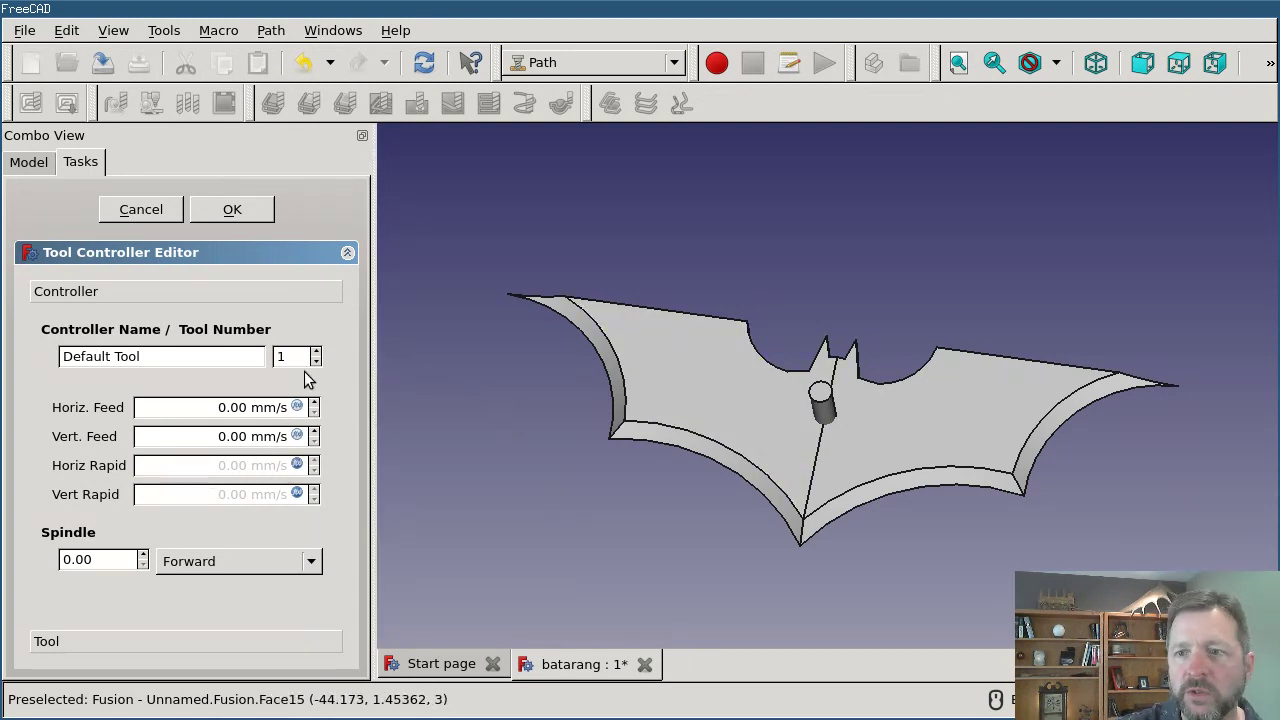
drag(216, 411, 247, 411)
text(1)
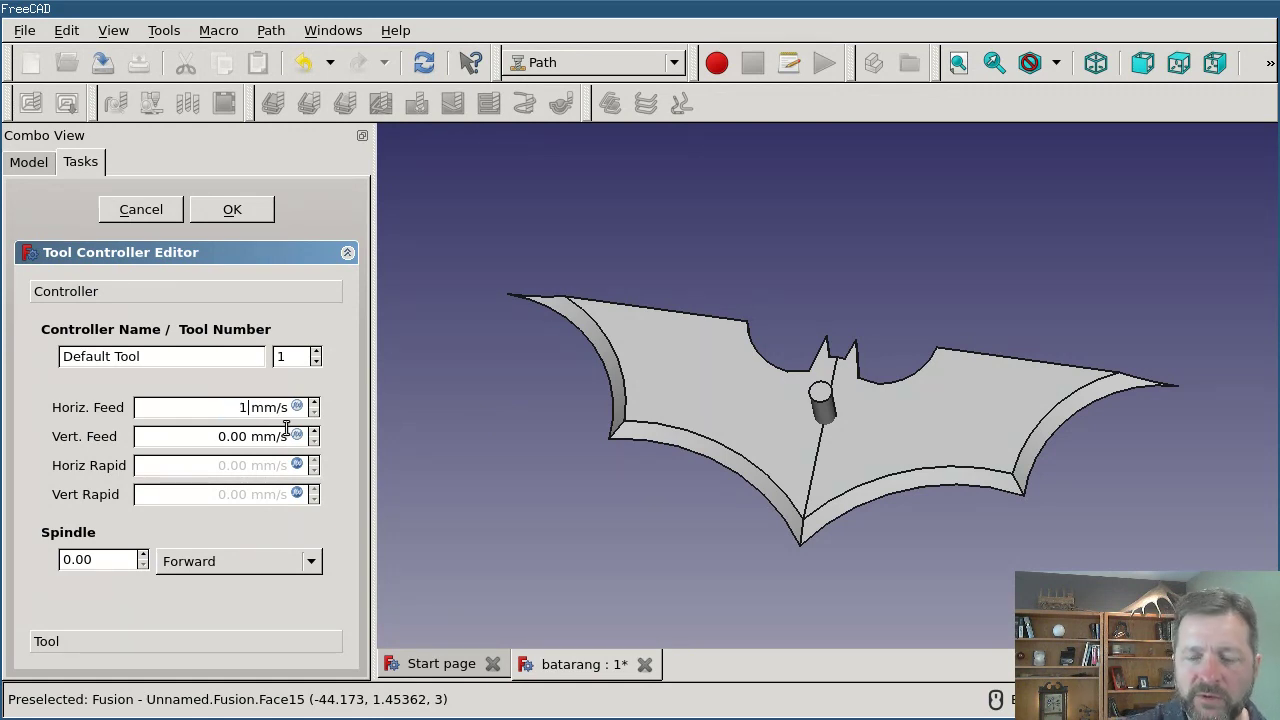
text(40)
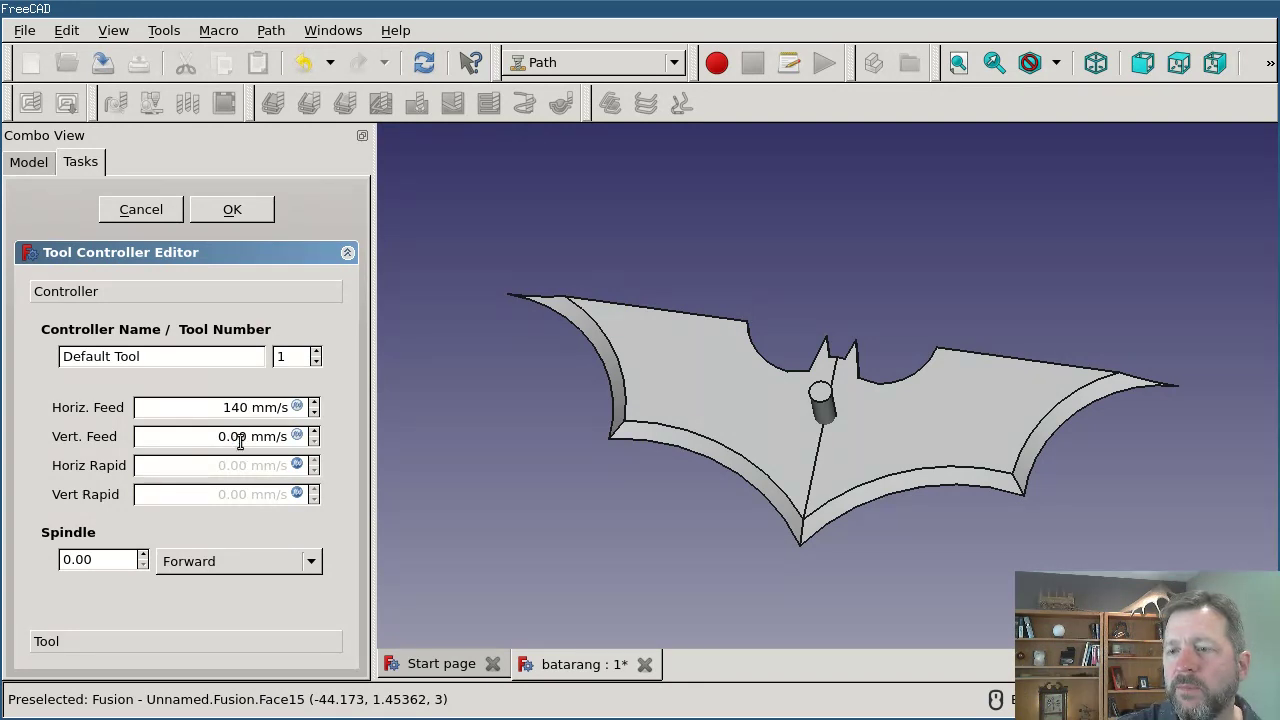
click(243, 437)
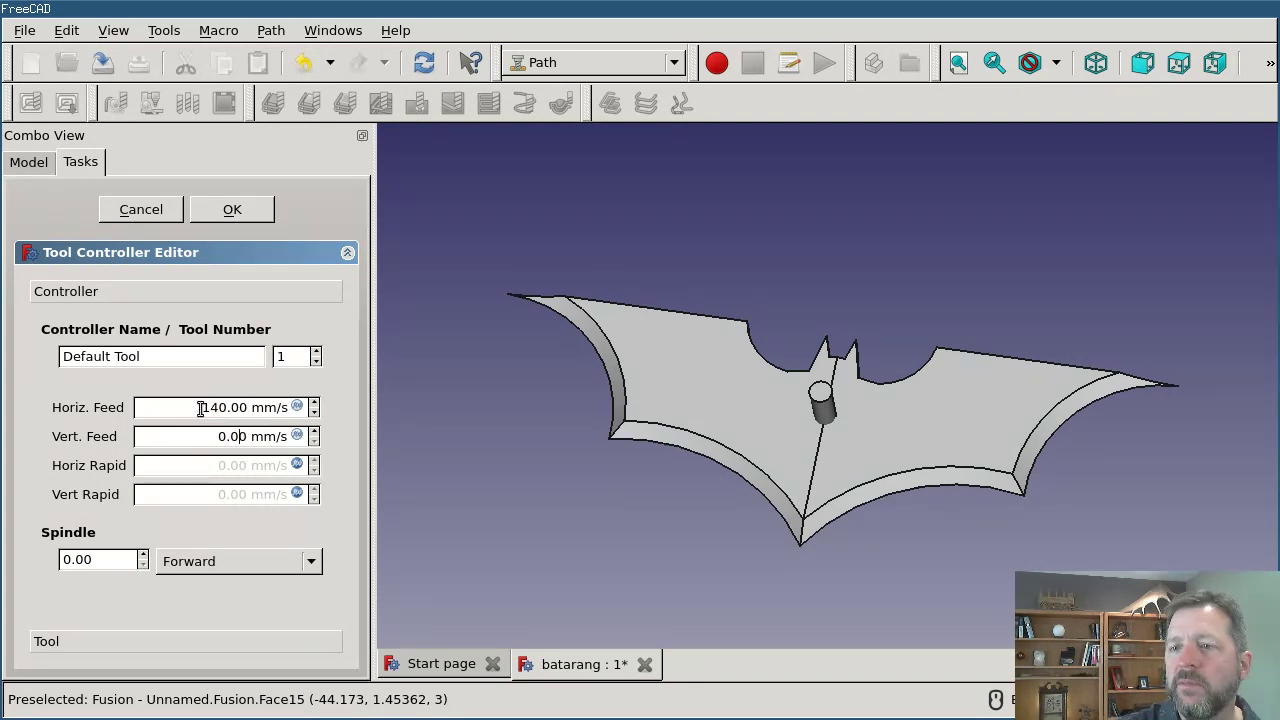
drag(201, 408, 300, 407)
text(14)
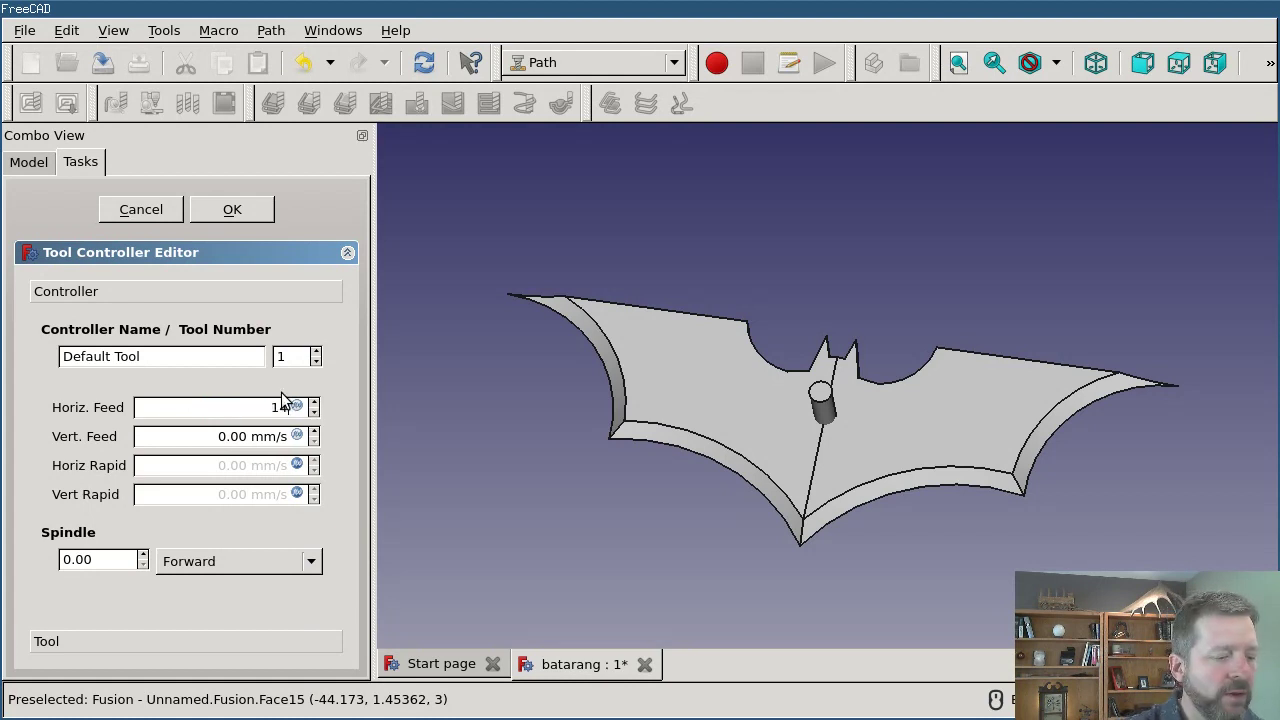
text(0)
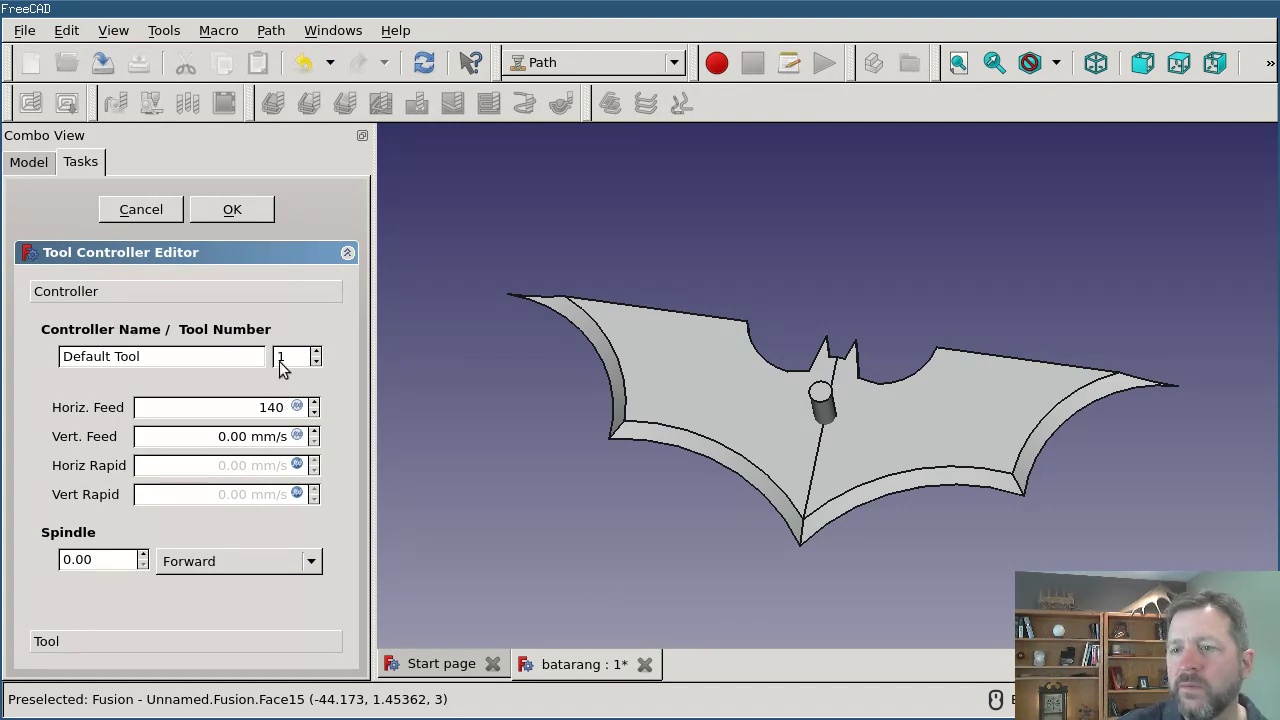
click(240, 434)
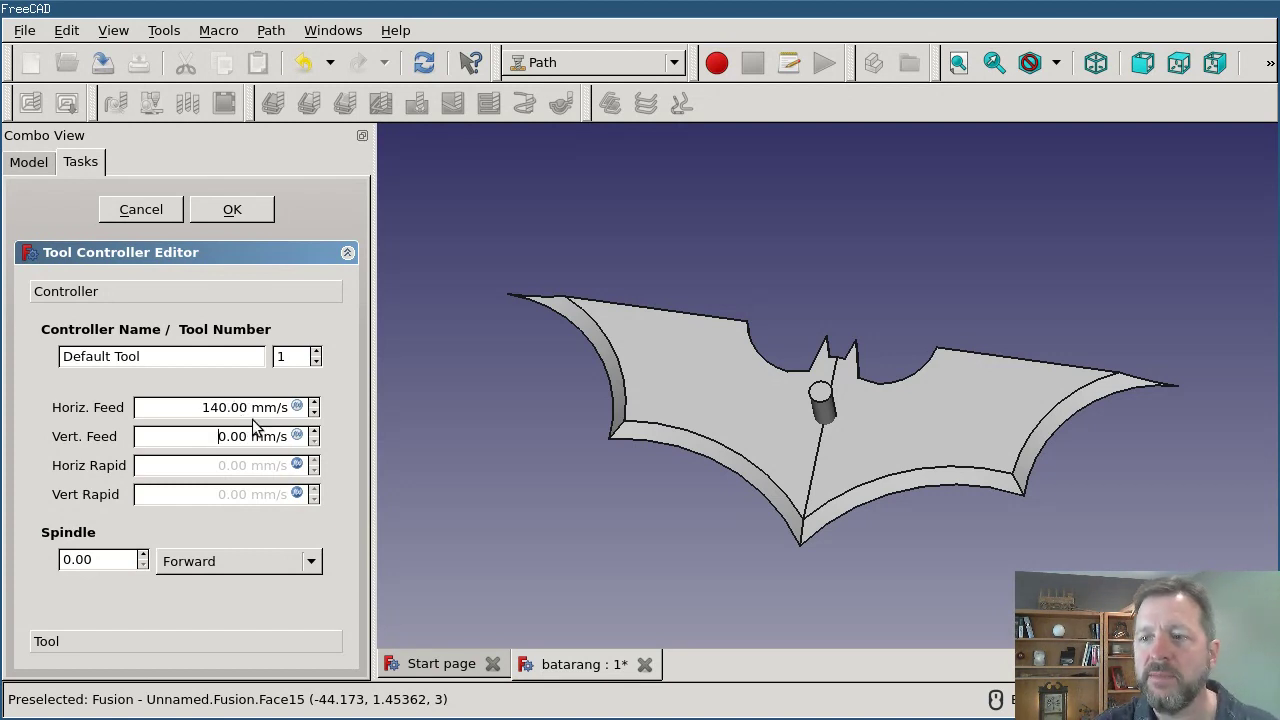
click(232, 210)
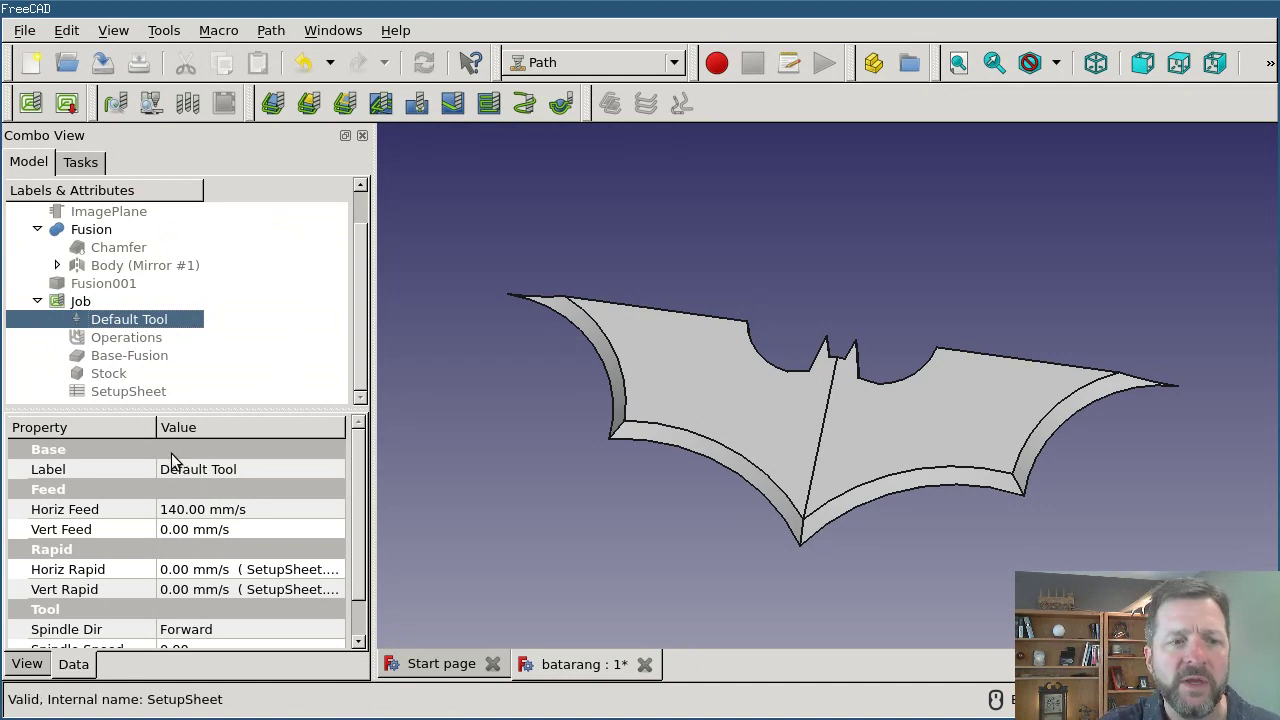
Change the unit system in the general preferences to Metric small parts & CNC (mm, mm/min) and apply it
click(66, 30)
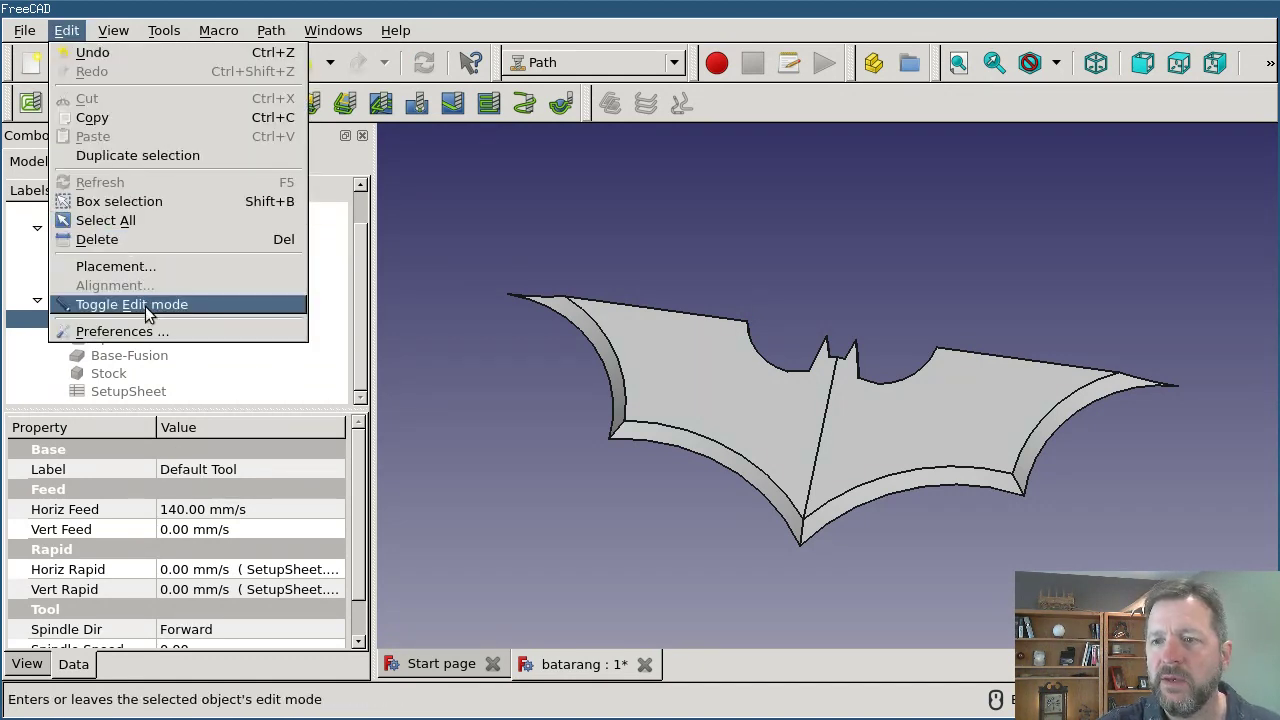
click(110, 305)
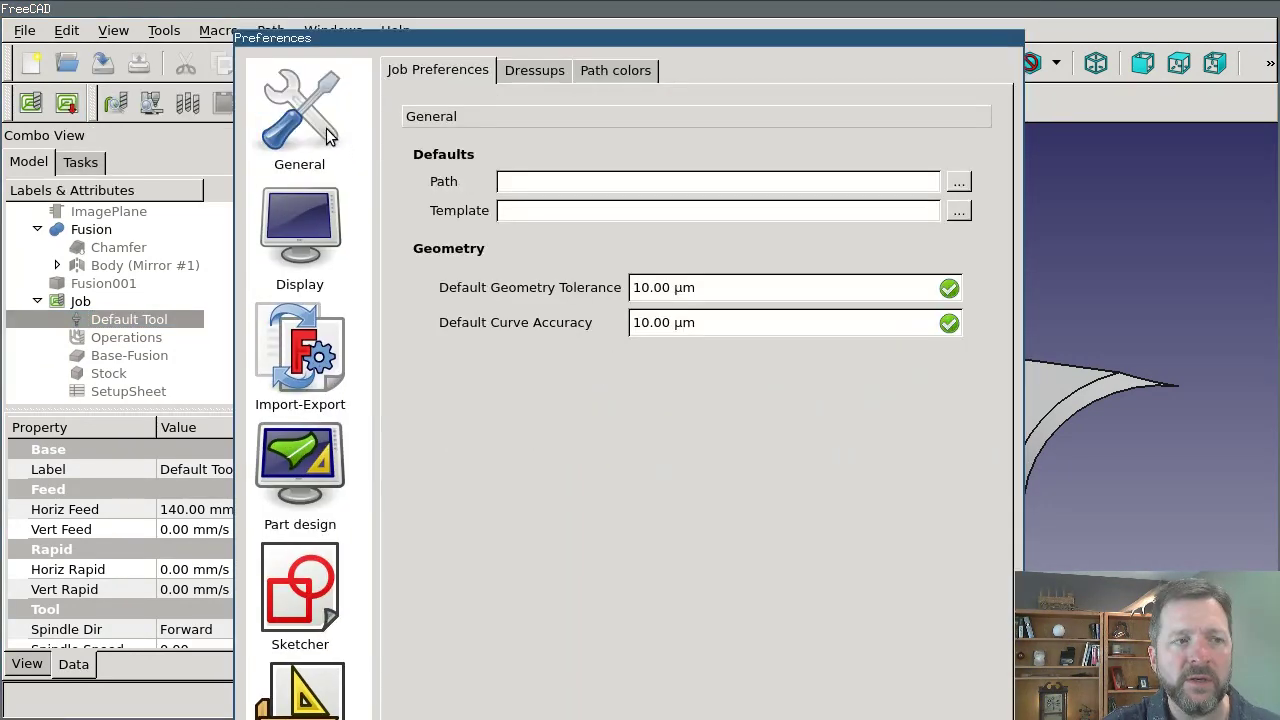
click(330, 137)
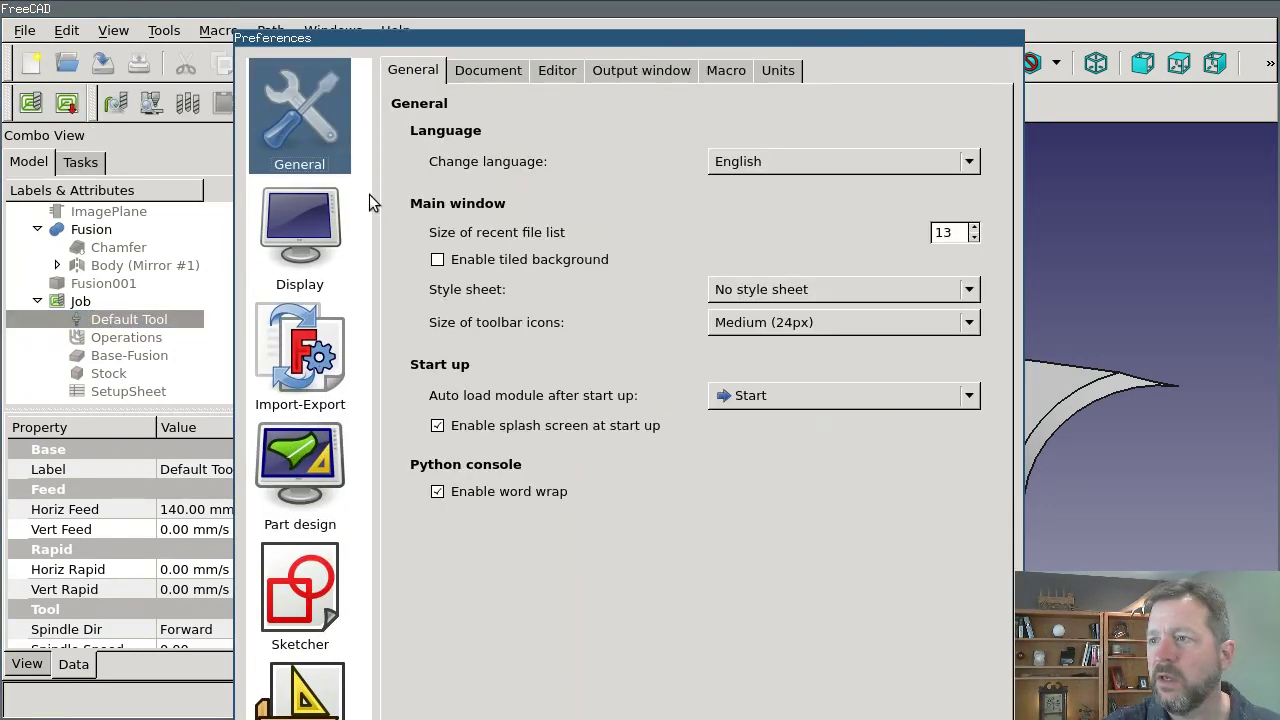
click(777, 71)
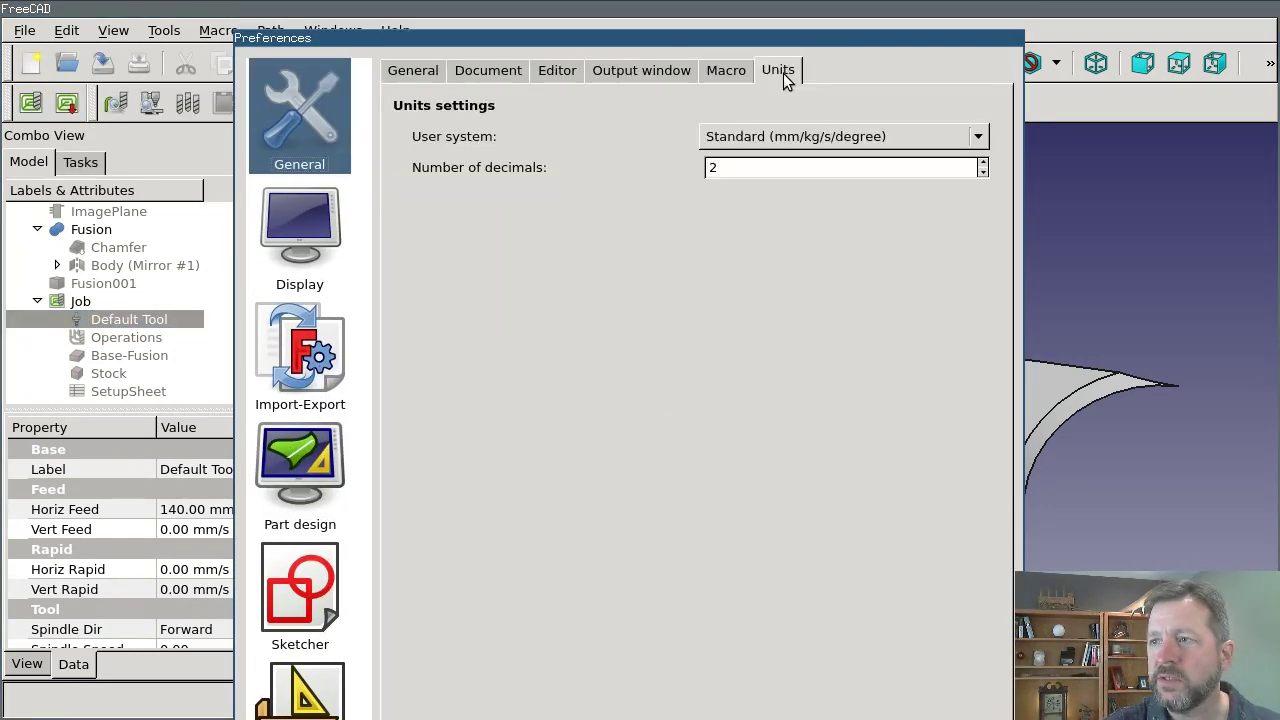
click(869, 141)
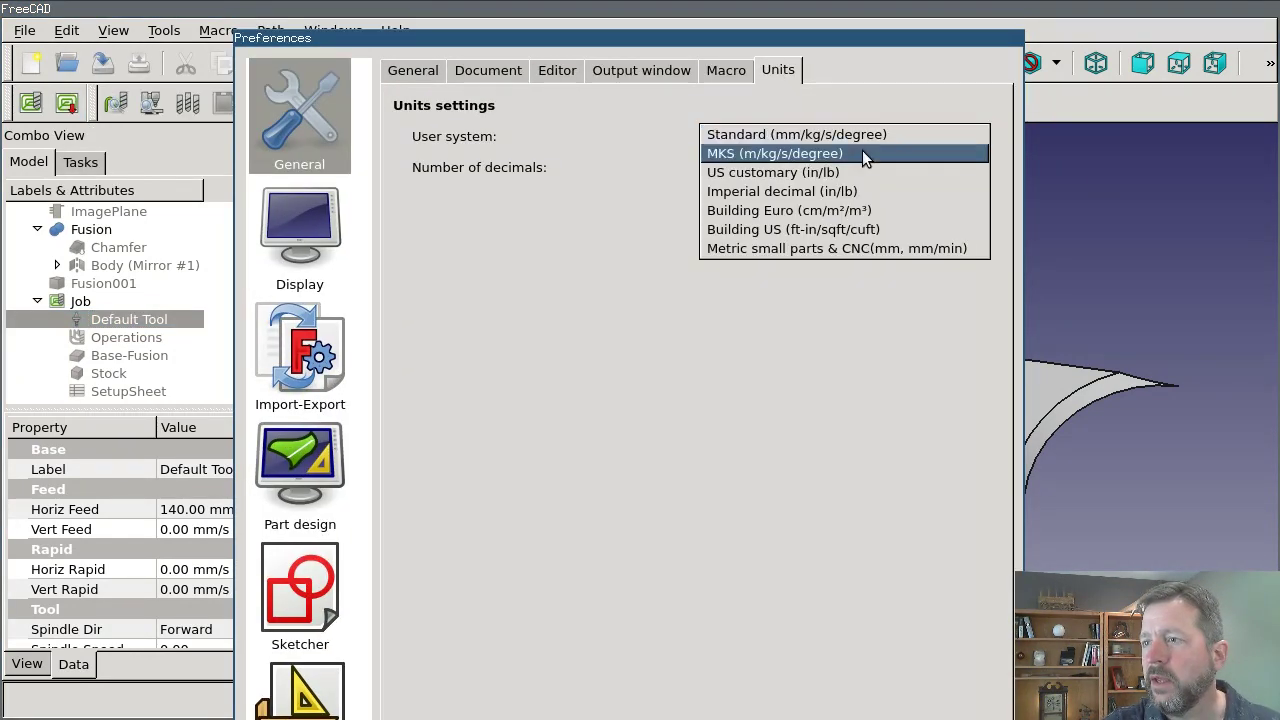
click(936, 250)
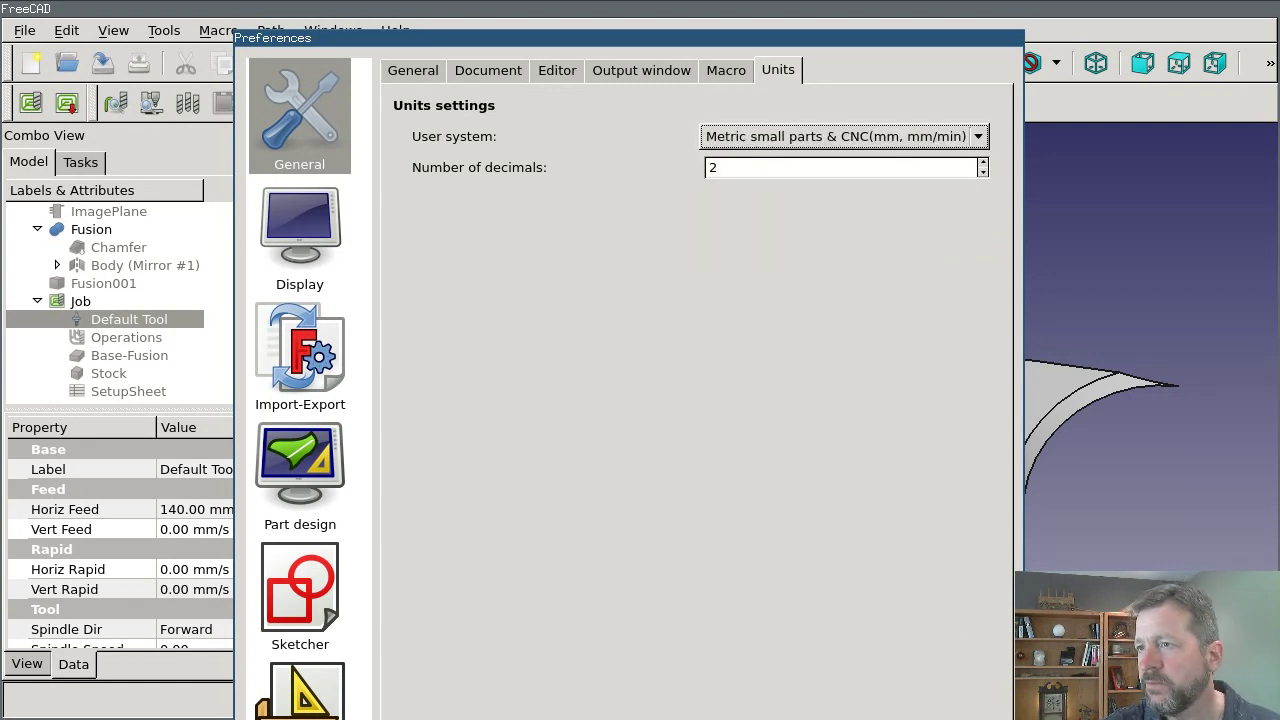
drag(834, 38, 816, 0)
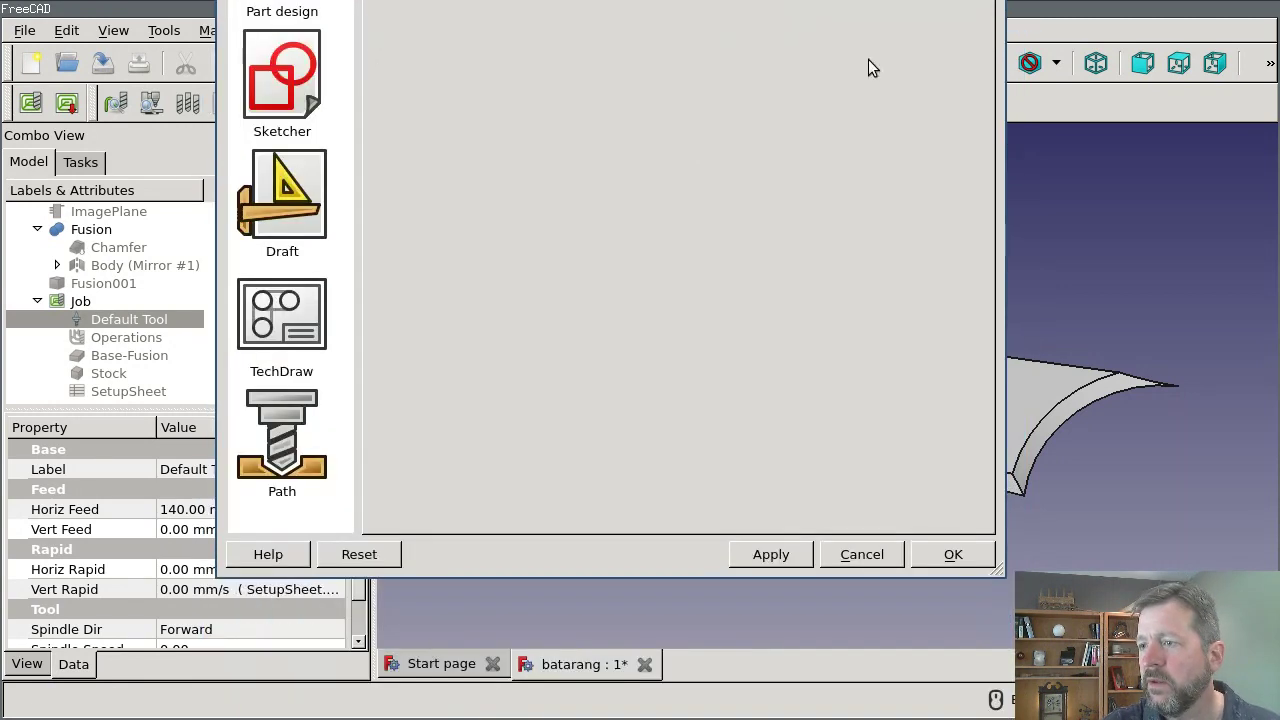
click(806, 556)
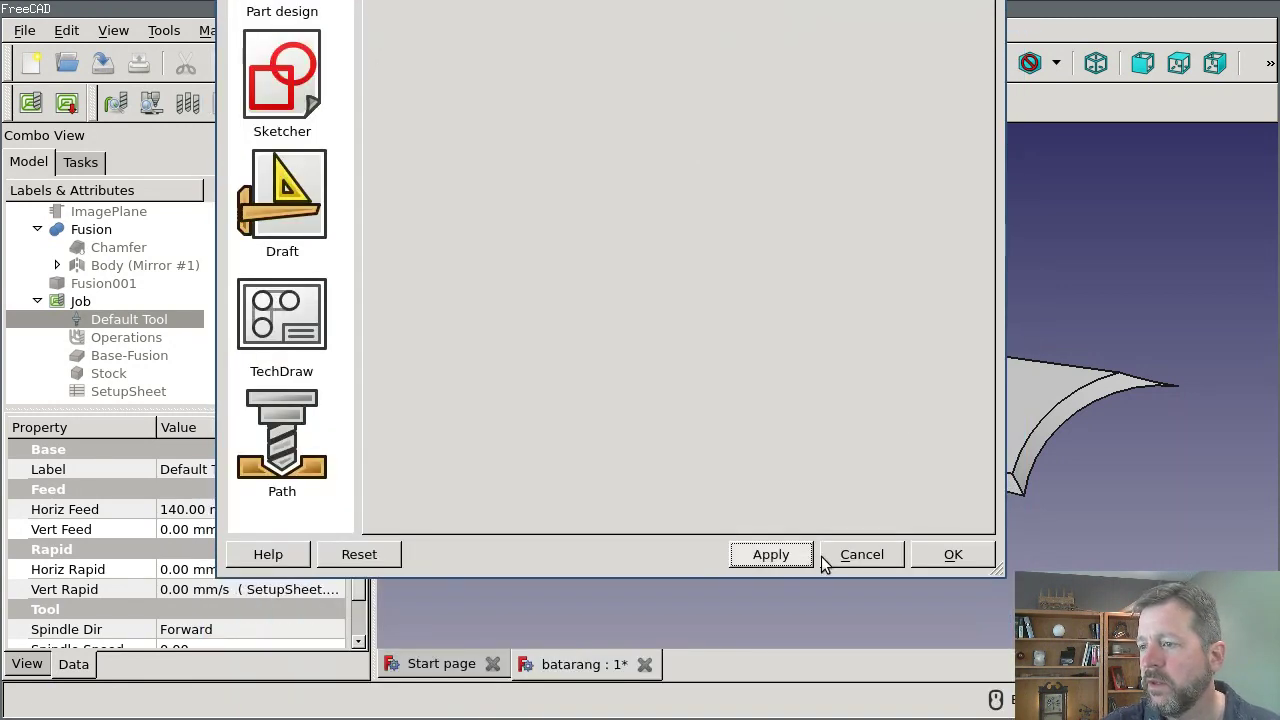
click(950, 558)
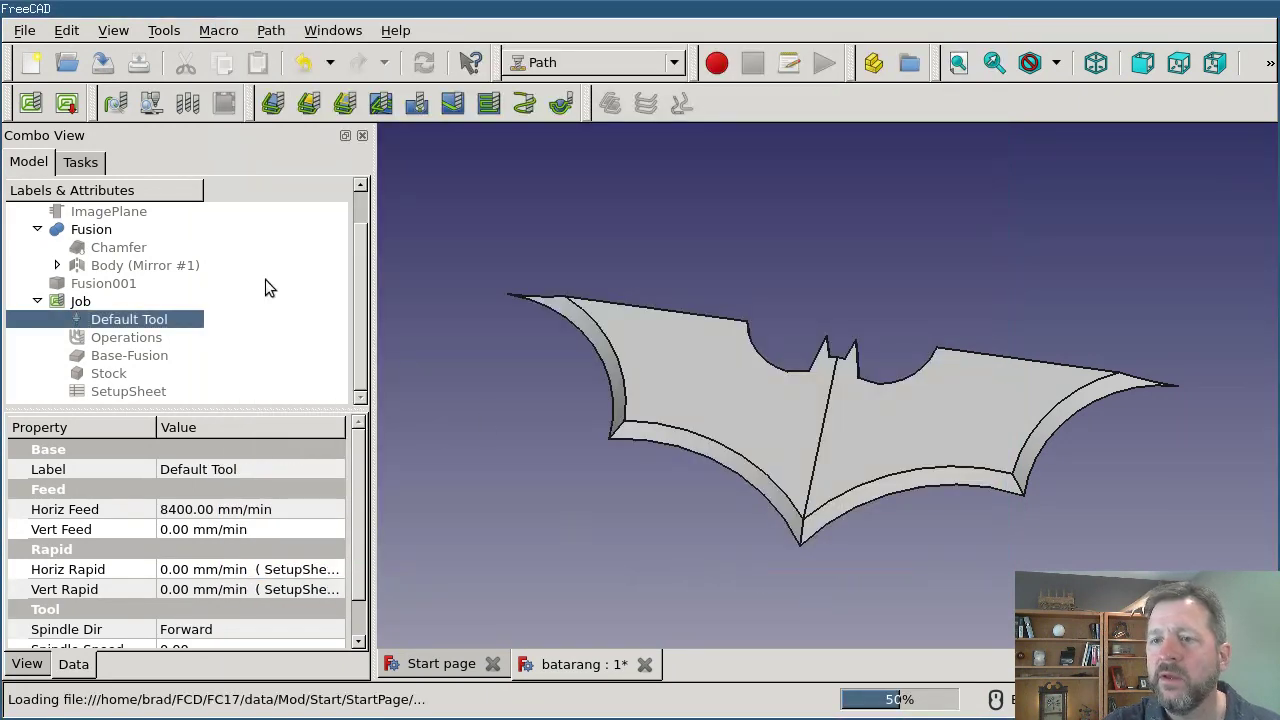
Reopen the job's Default Tool and set both its horizontal and vertical feed to 140 mm/min
click(65, 300)
click(148, 321)
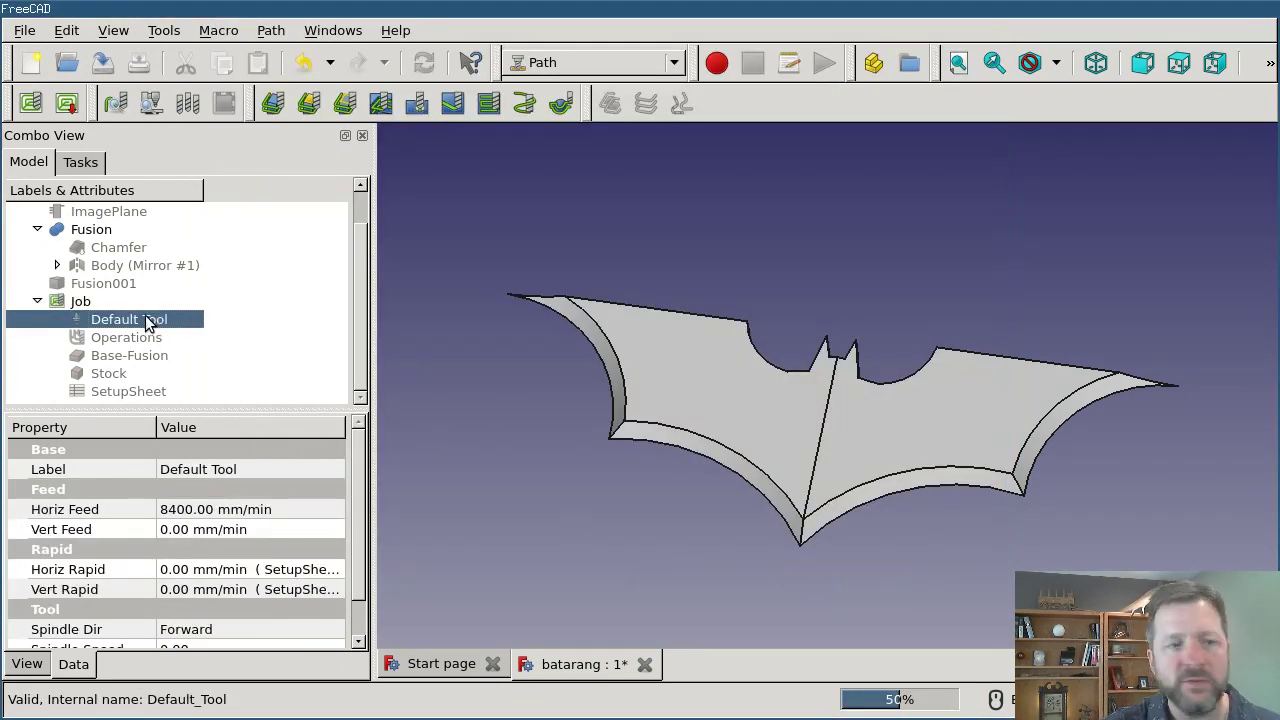
double_click(147, 321)
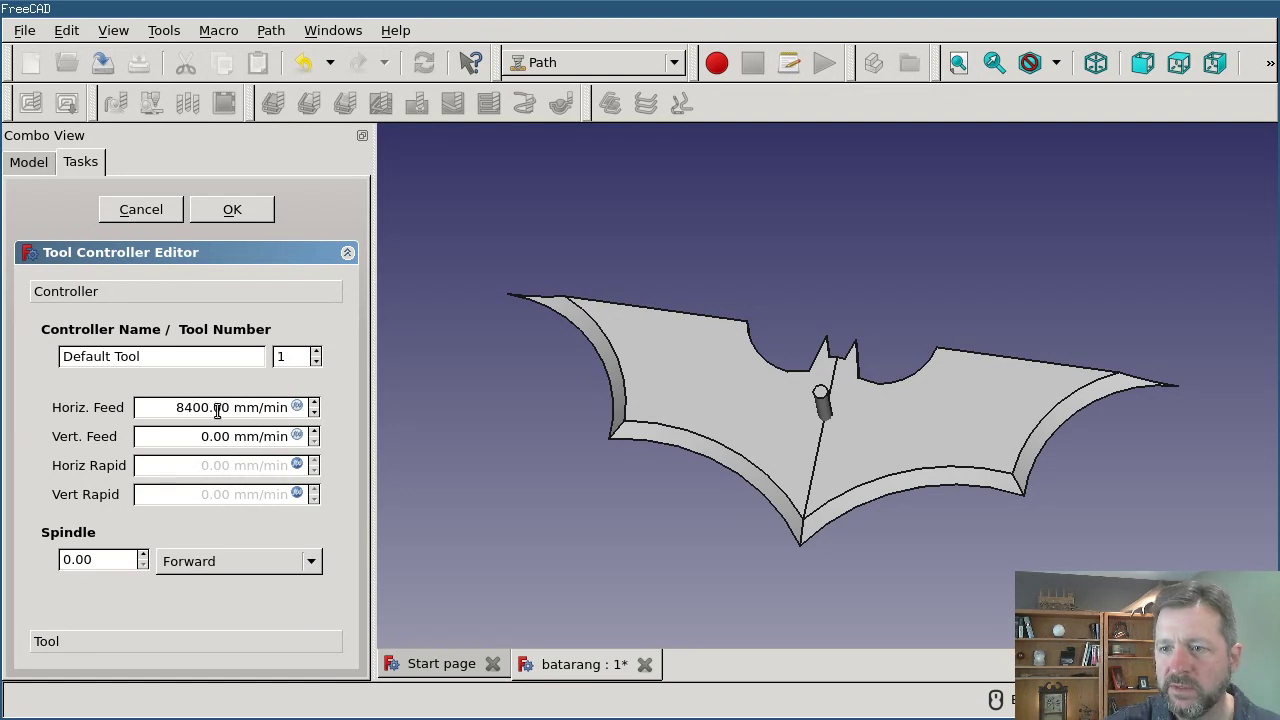
drag(209, 407, 160, 407)
text(140)
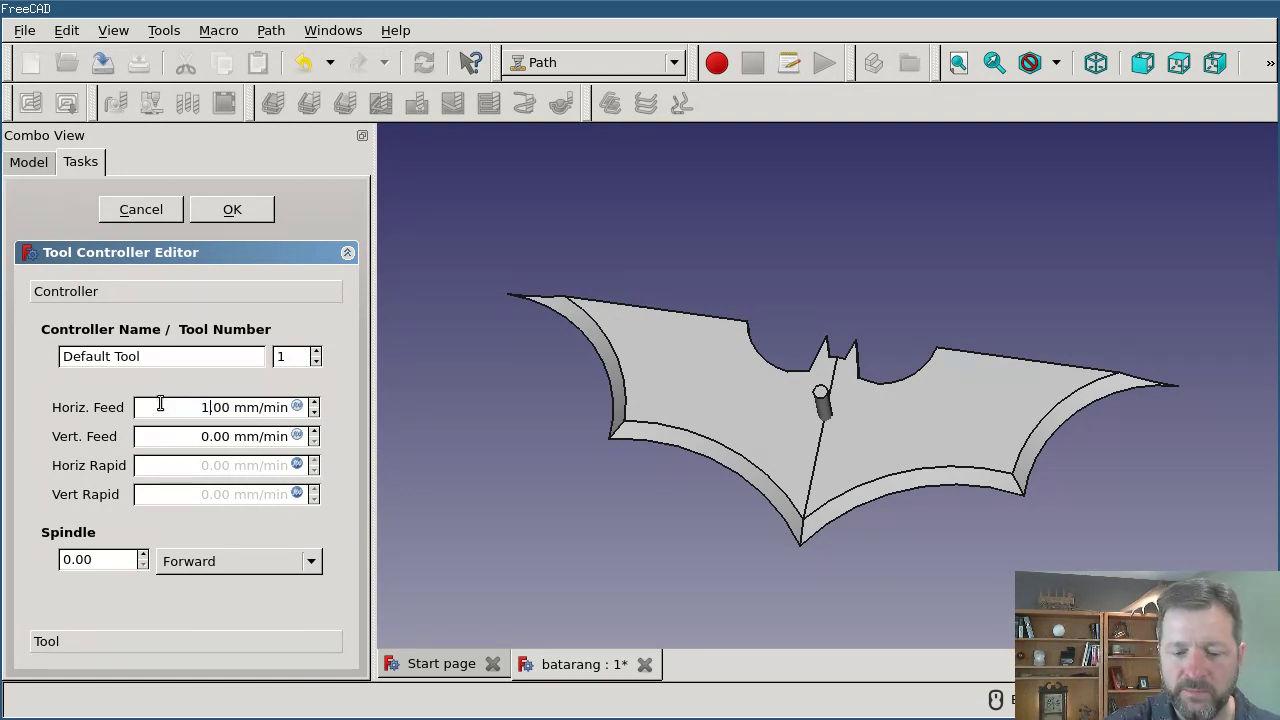
click(201, 436)
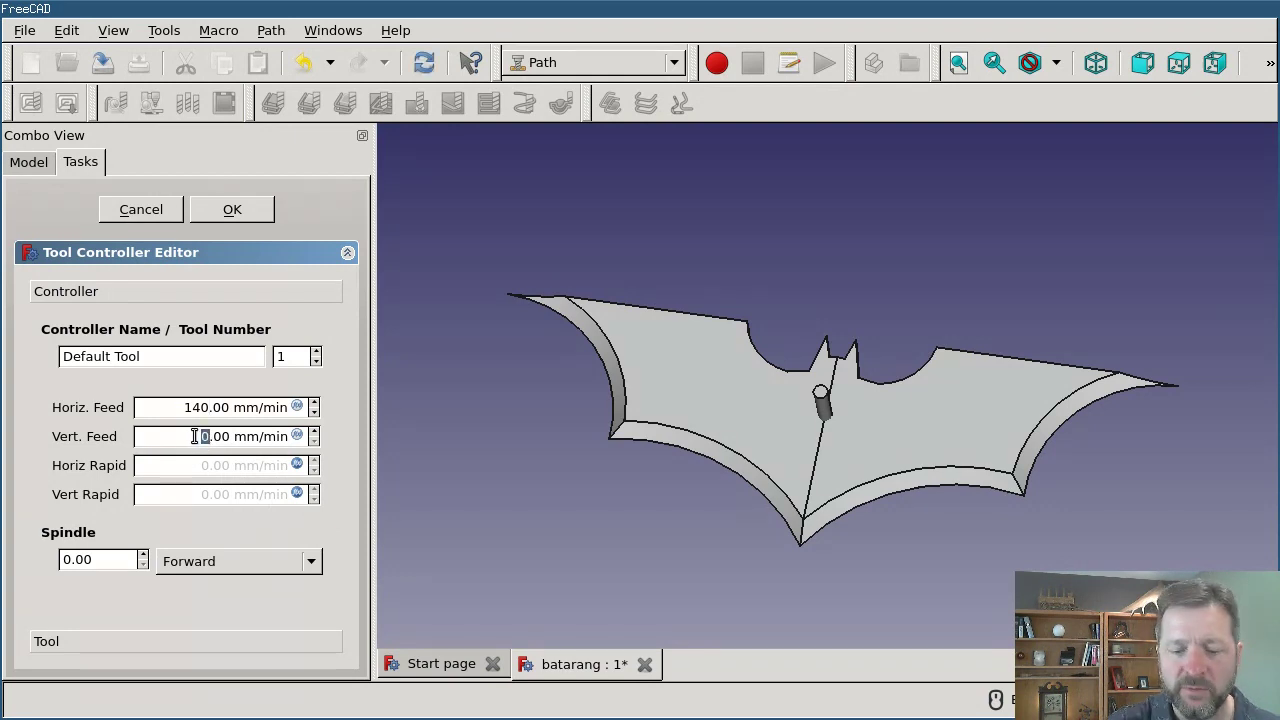
text(140)
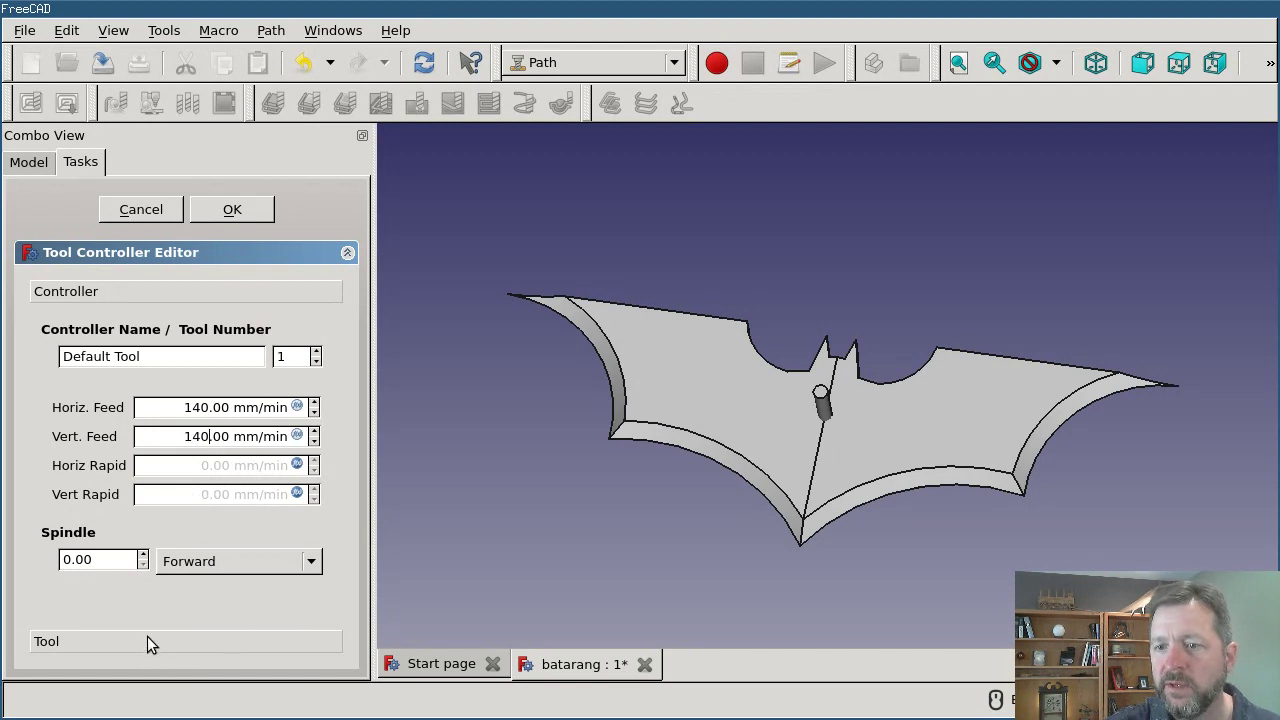
Set the tool controller's spindle speed to 3000 and accept the changes
drag(115, 566, 40, 553)
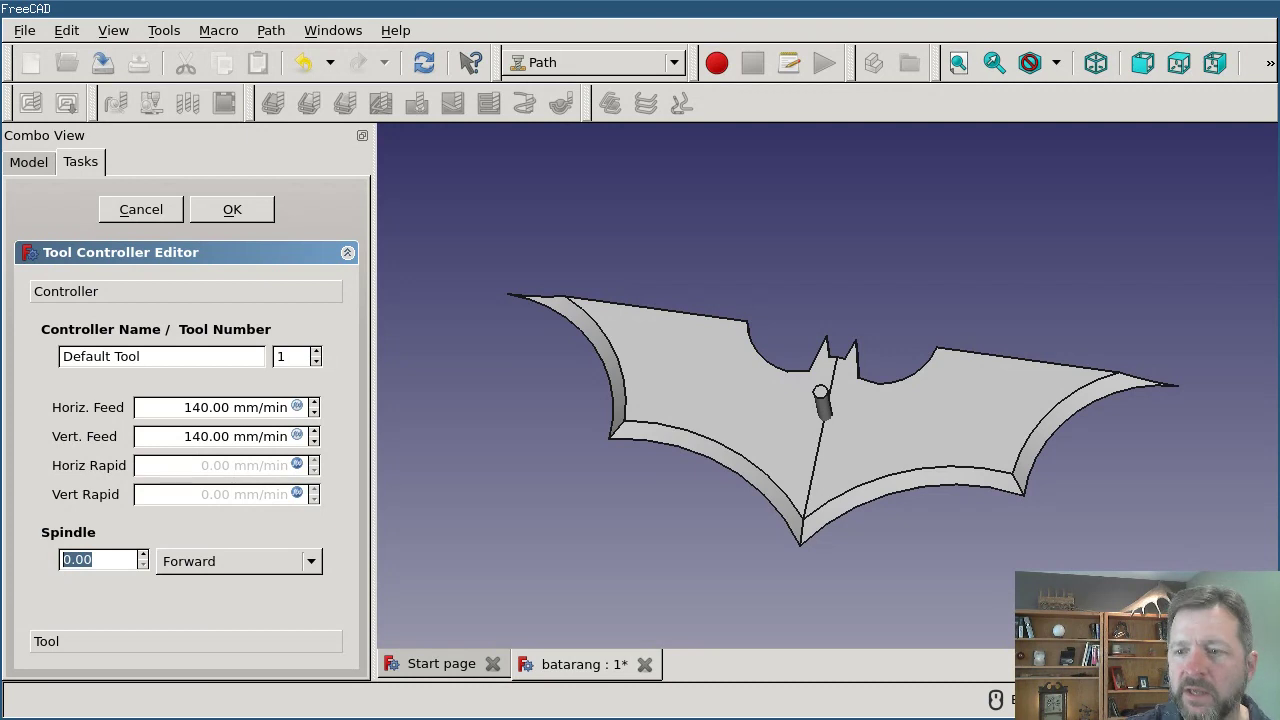
text(300)
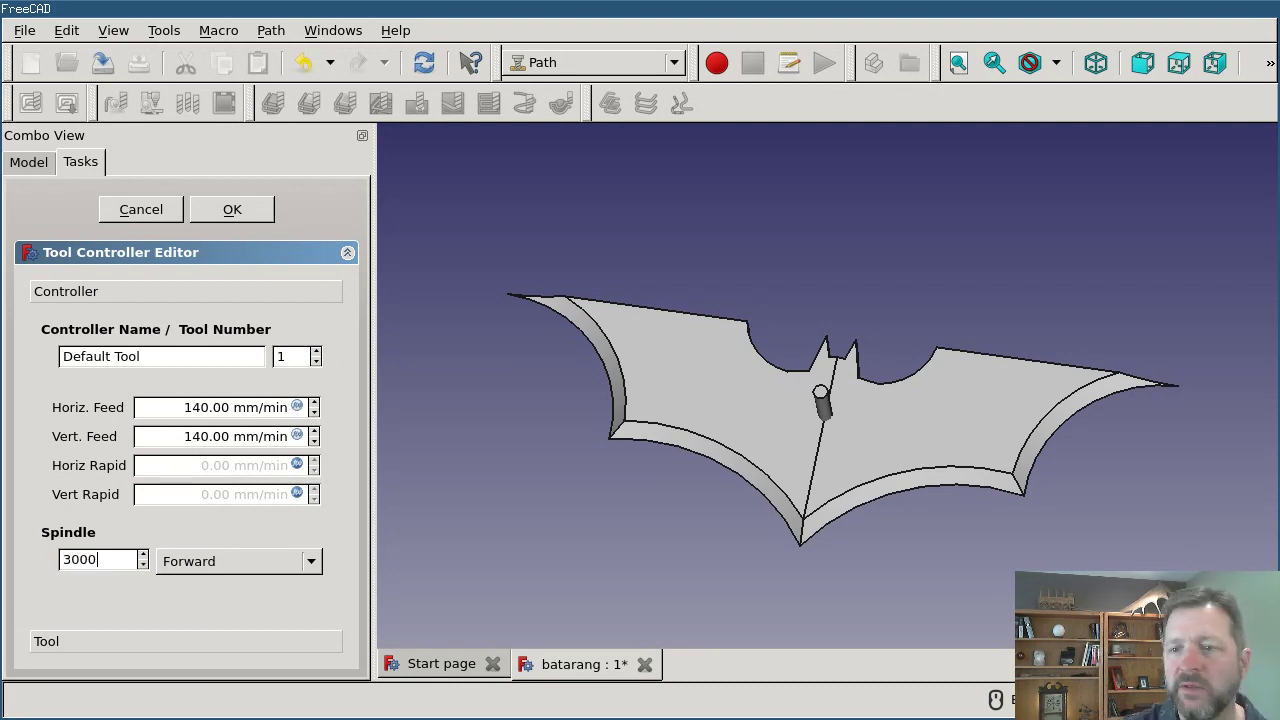
text(0)
click(245, 214)
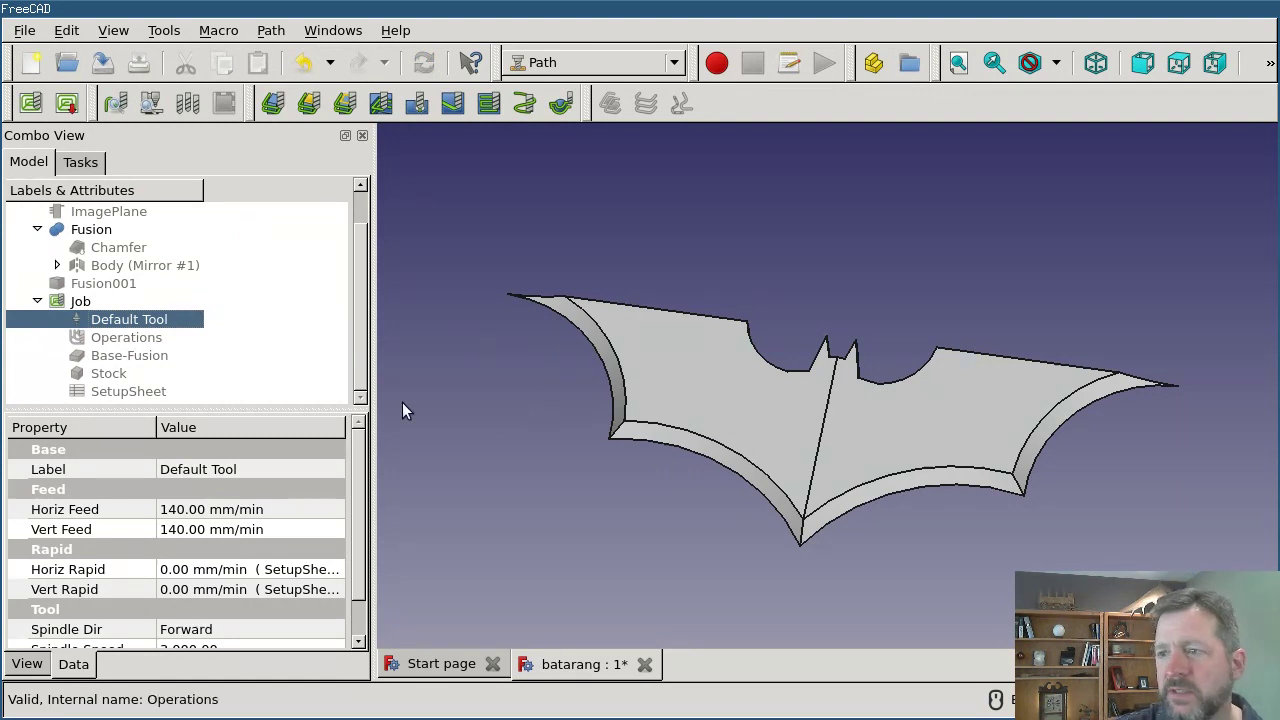
Rename the job's Default Tool controller to "1/8 inch endmill" and accept it
double_click(152, 320)
triple_click(199, 361)
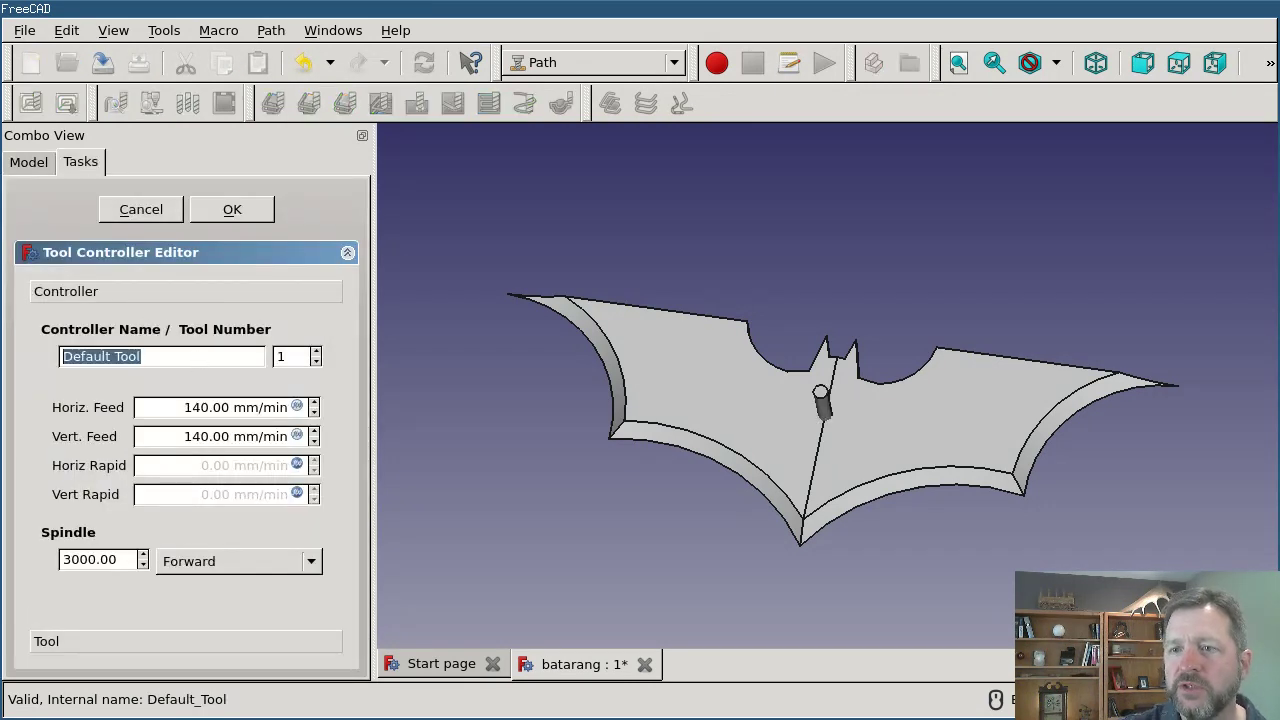
text(1/)
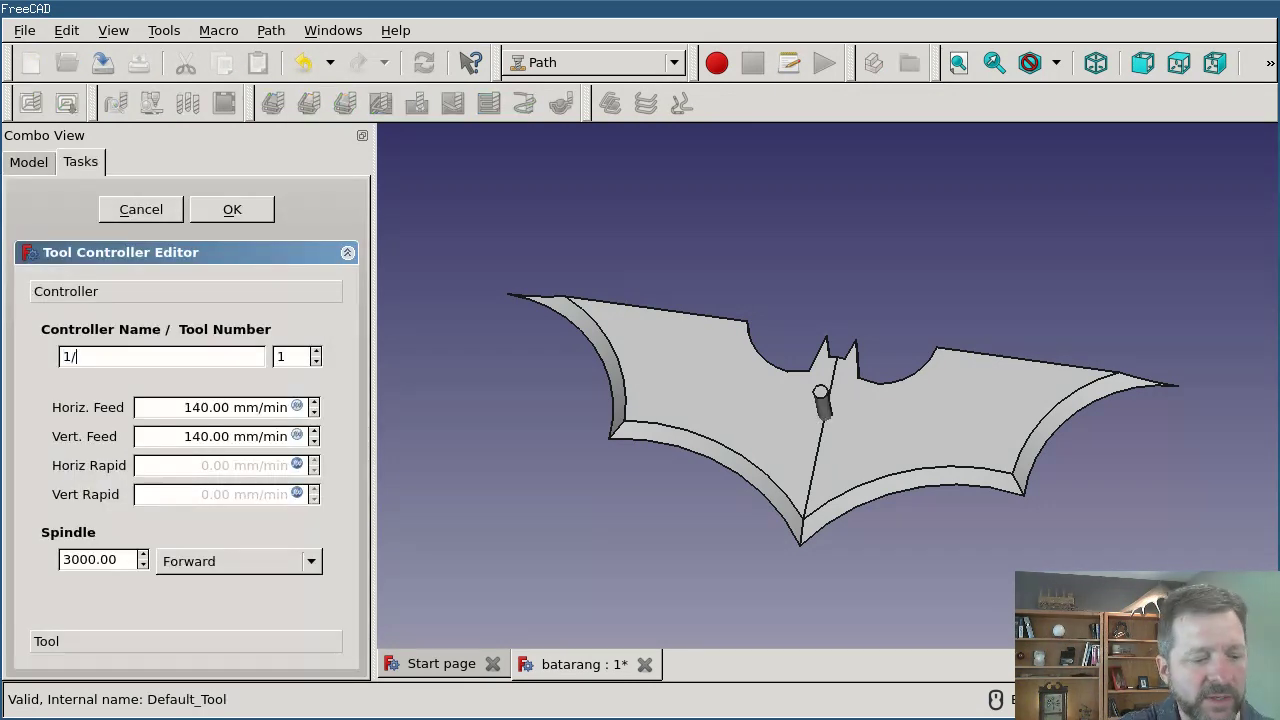
text(8)
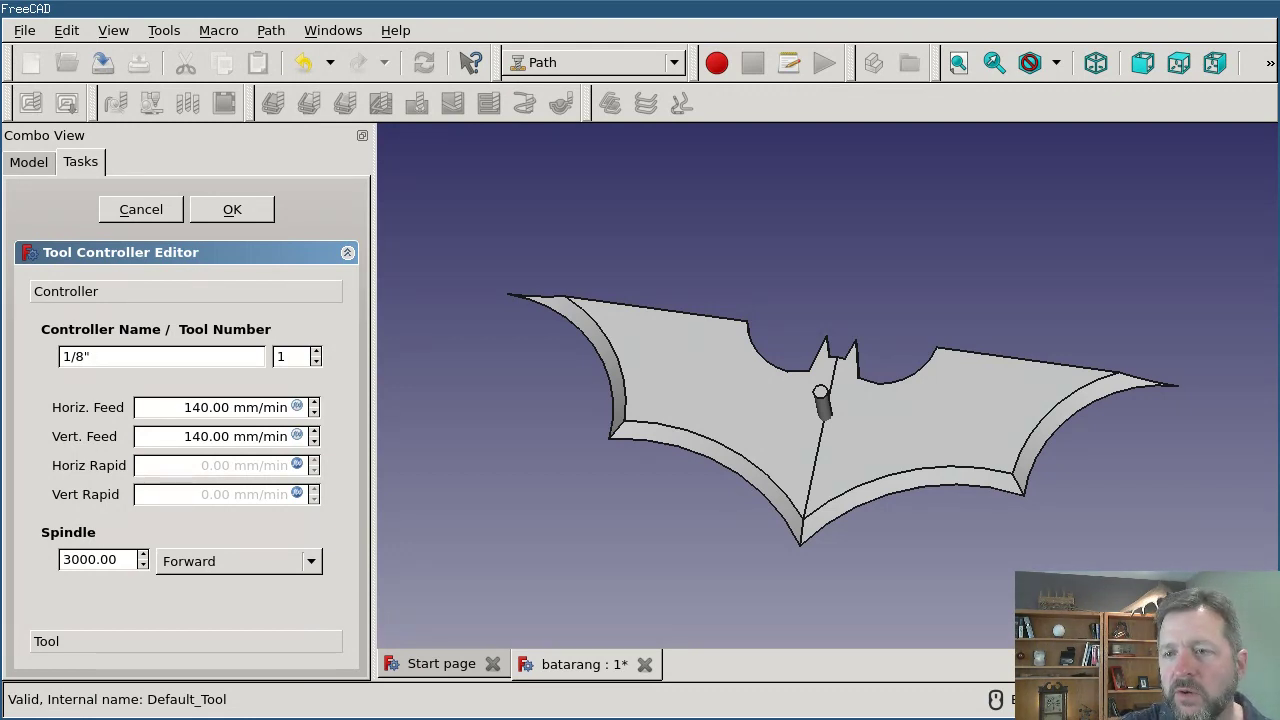
text(inch )
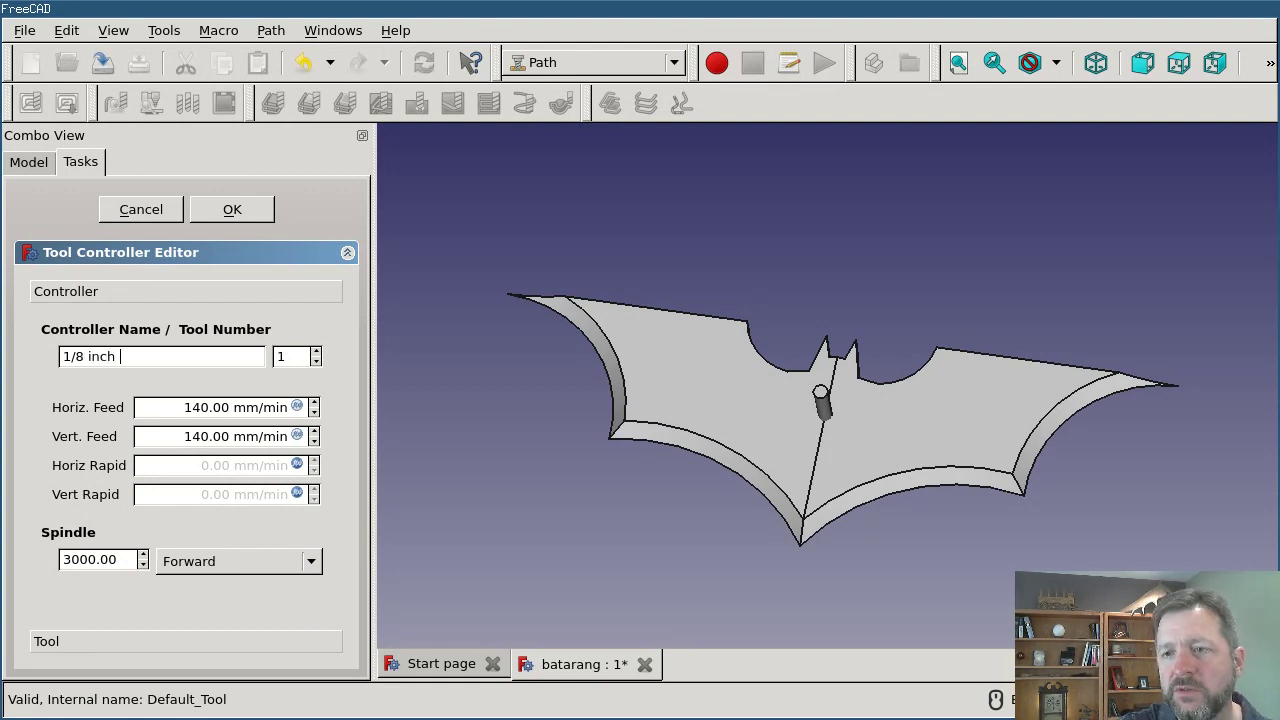
text(endmill)
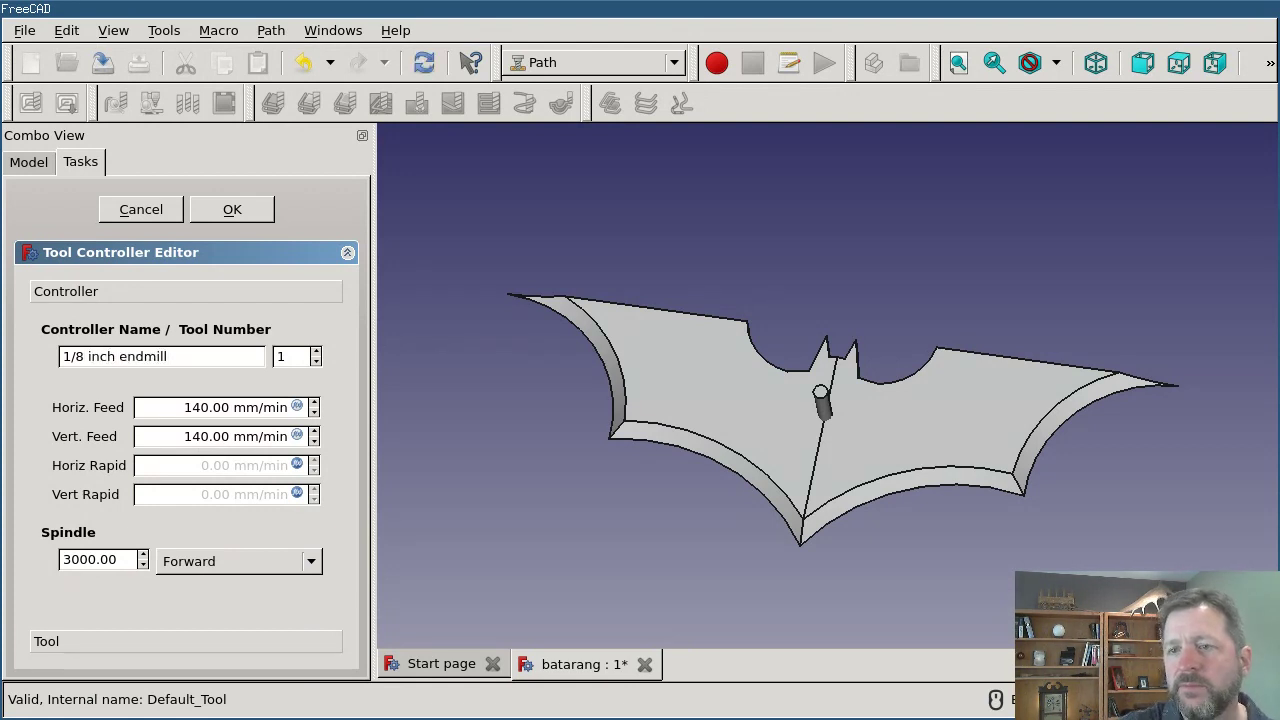
click(224, 214)
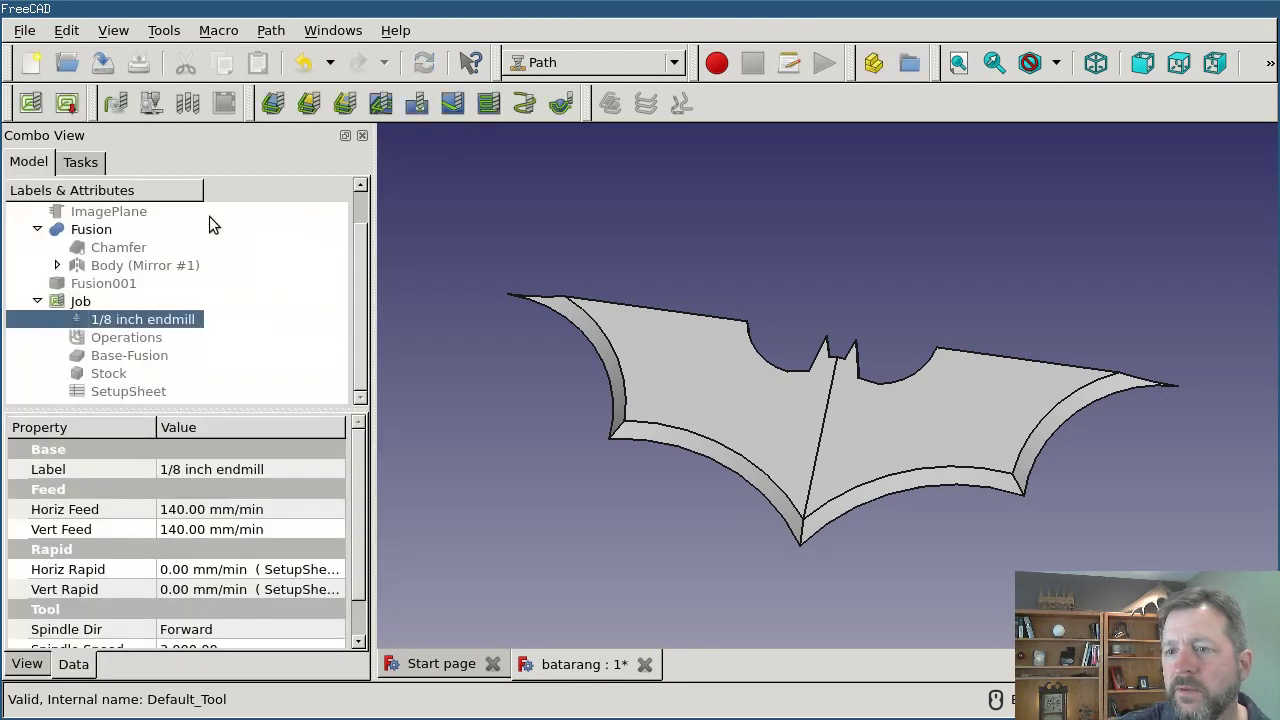
Add a clockwise Contour operation to the job's base model with the 1/8 inch endmill and apply it to generate the toolpath
click(155, 357)
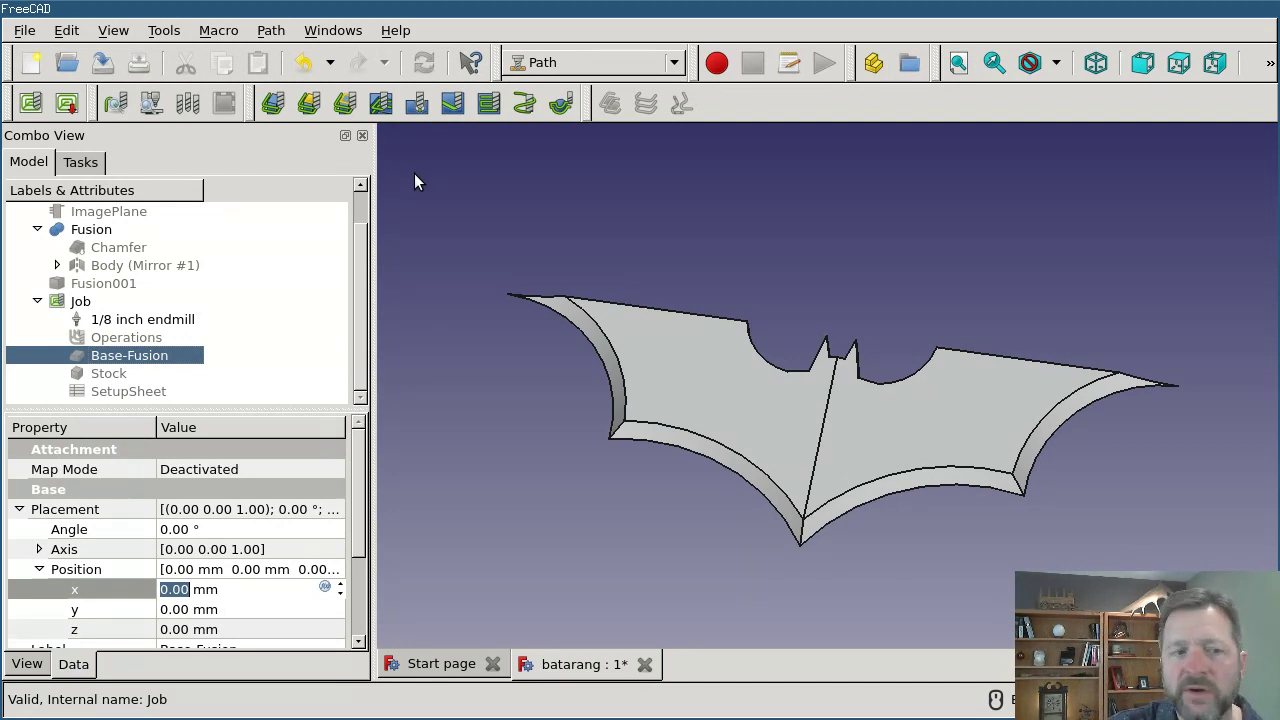
click(274, 104)
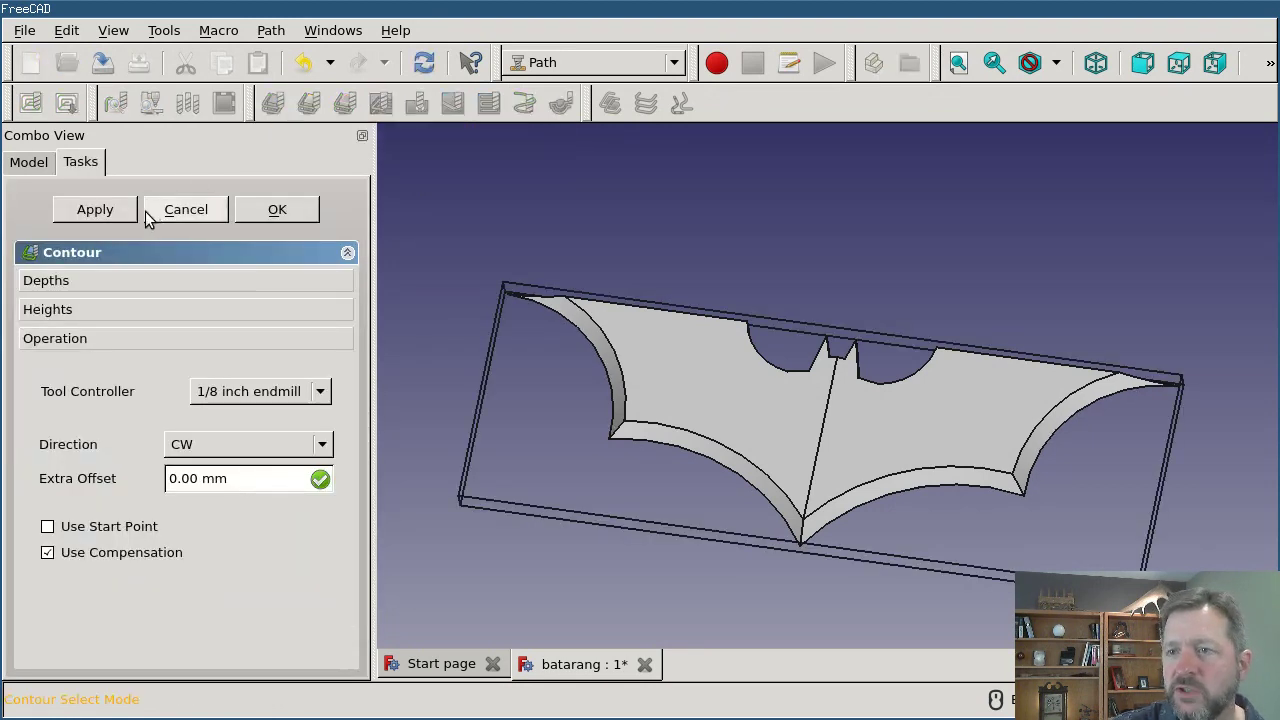
click(109, 210)
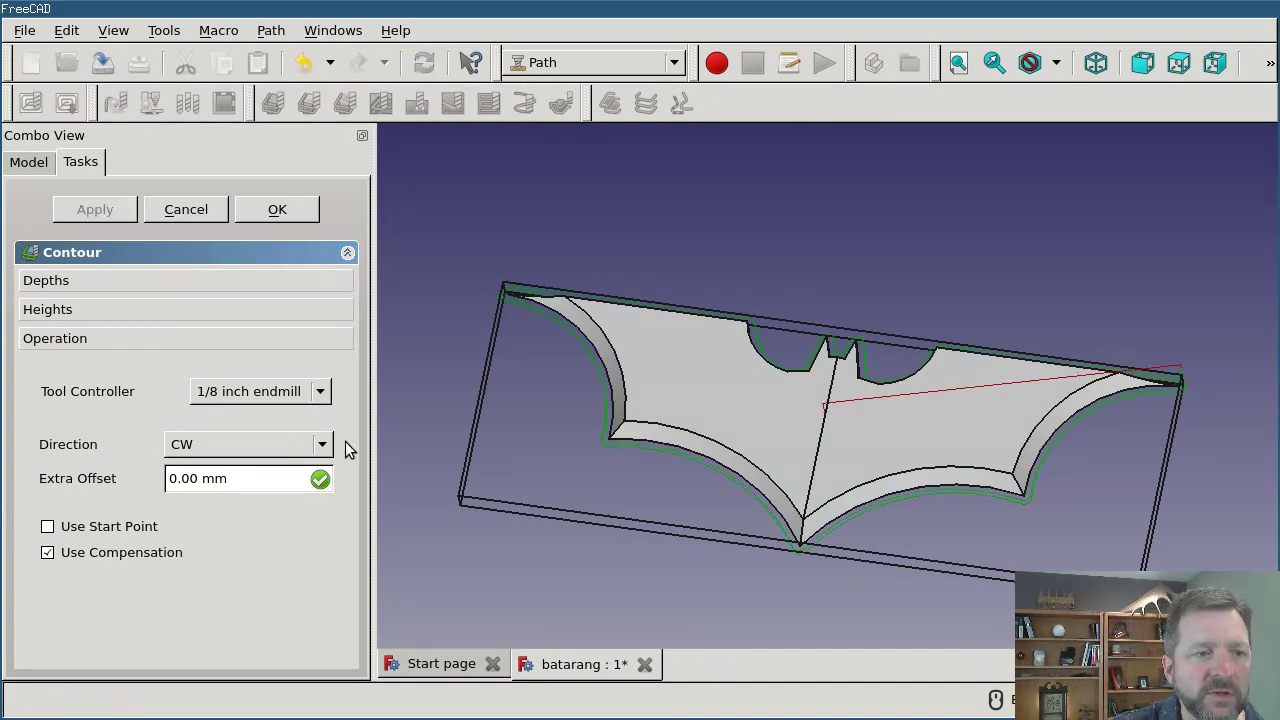
scroll(572, 452, up, 5)
scroll(606, 434, down, 5)
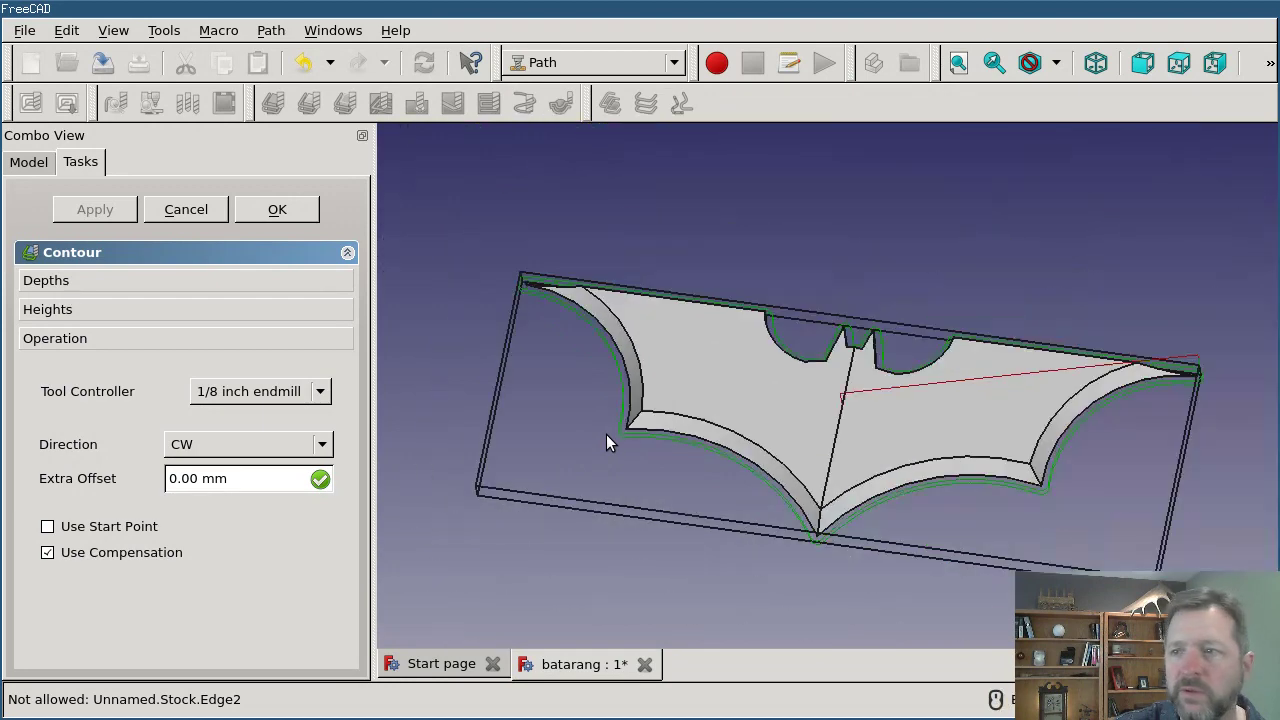
scroll(764, 336, up, 3)
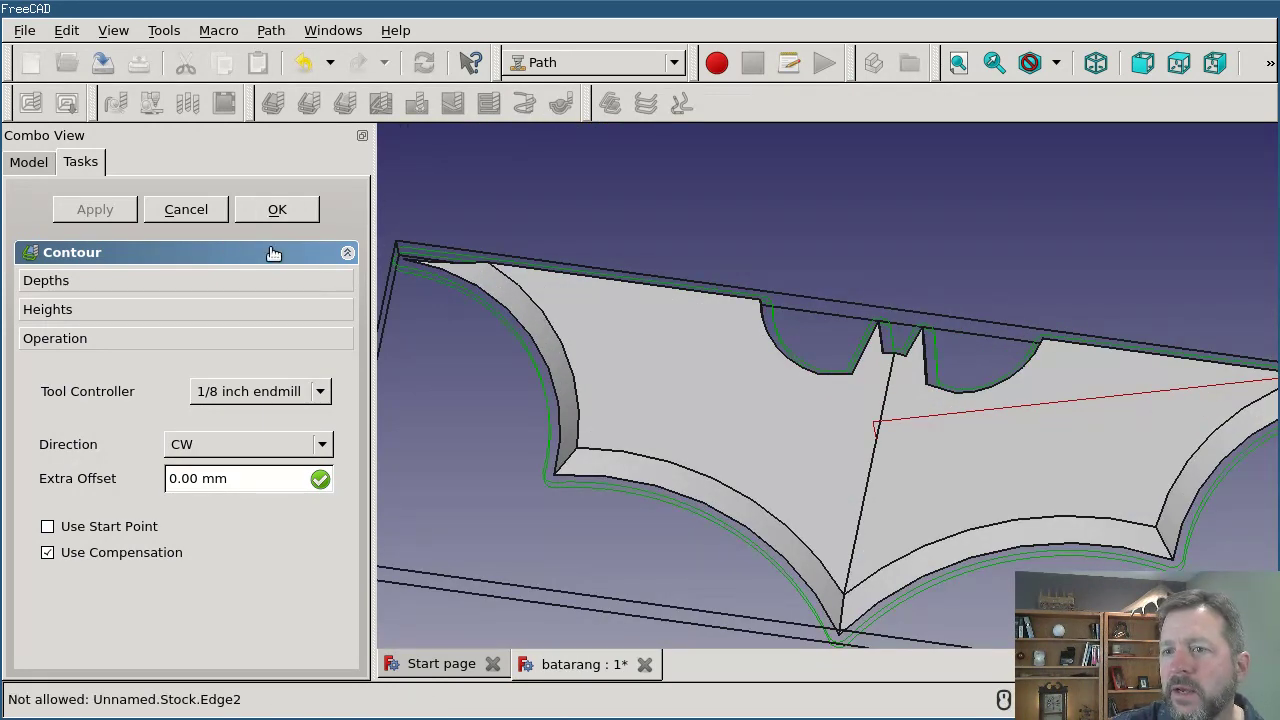
middle_drag(591, 477, 907, 376)
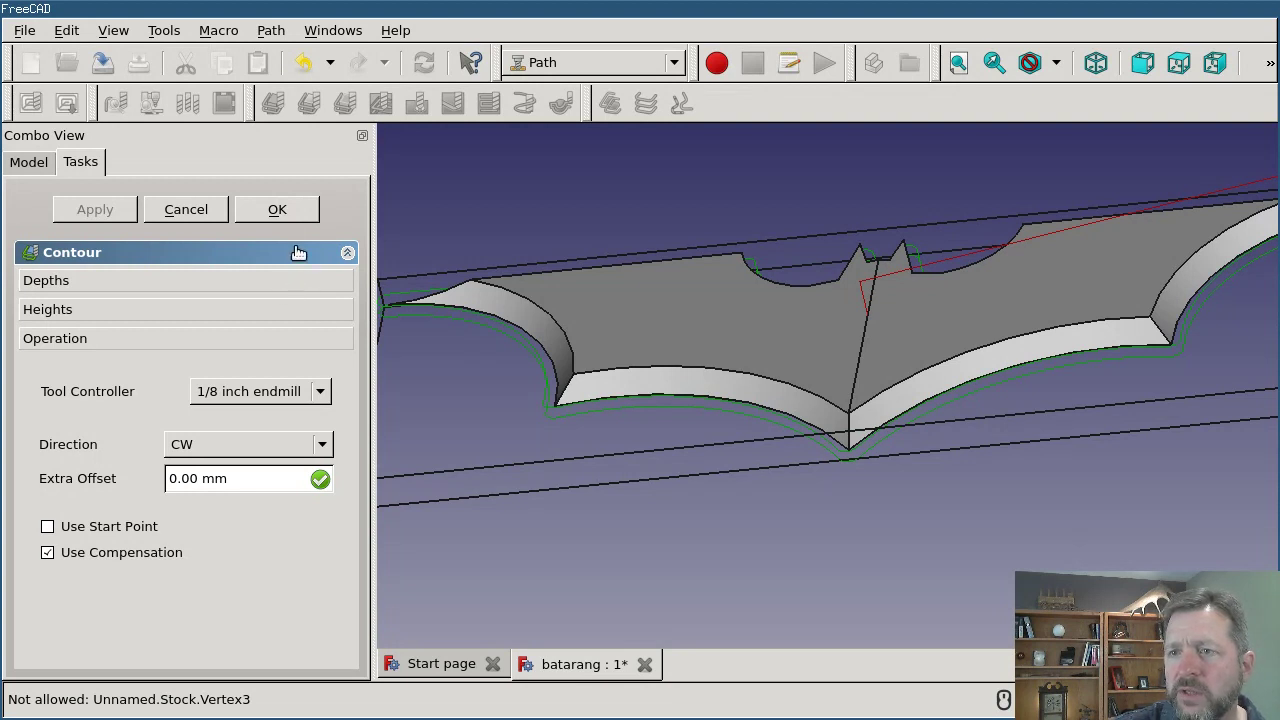
Discard the tool-diameter expression for the contour's Step Down, set it to 1 mm, and apply and accept the operation
click(235, 280)
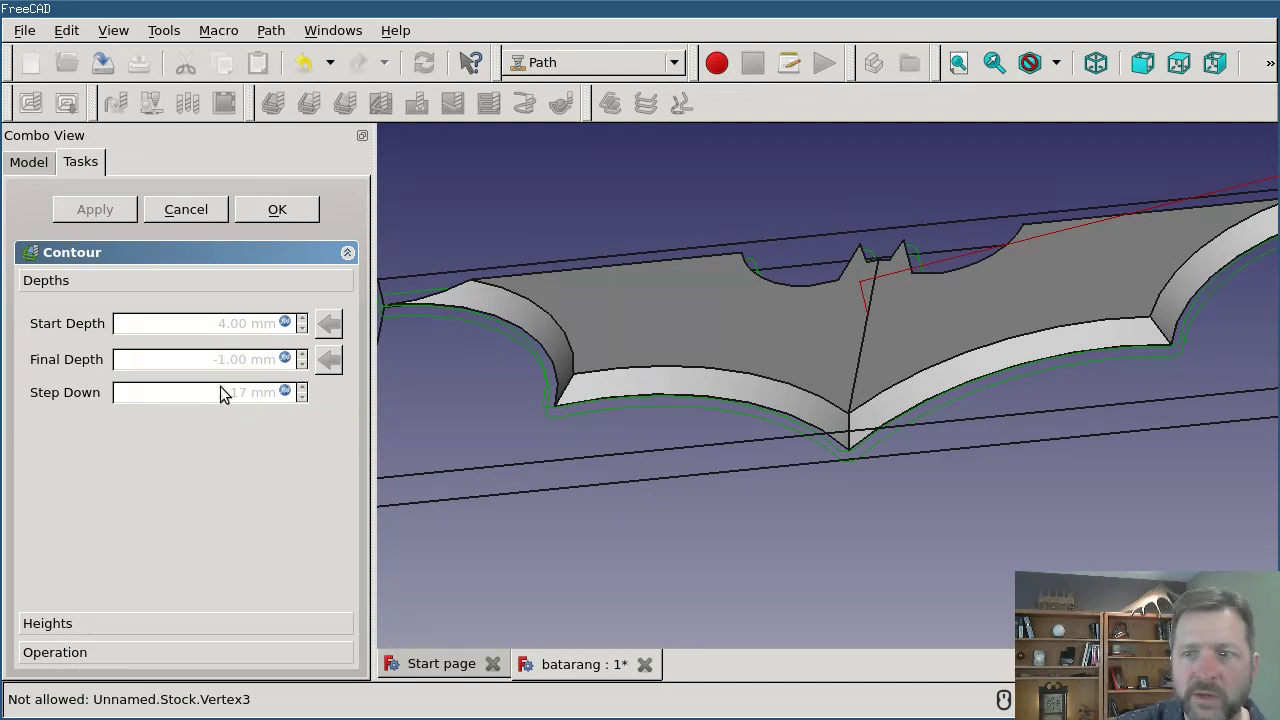
click(286, 392)
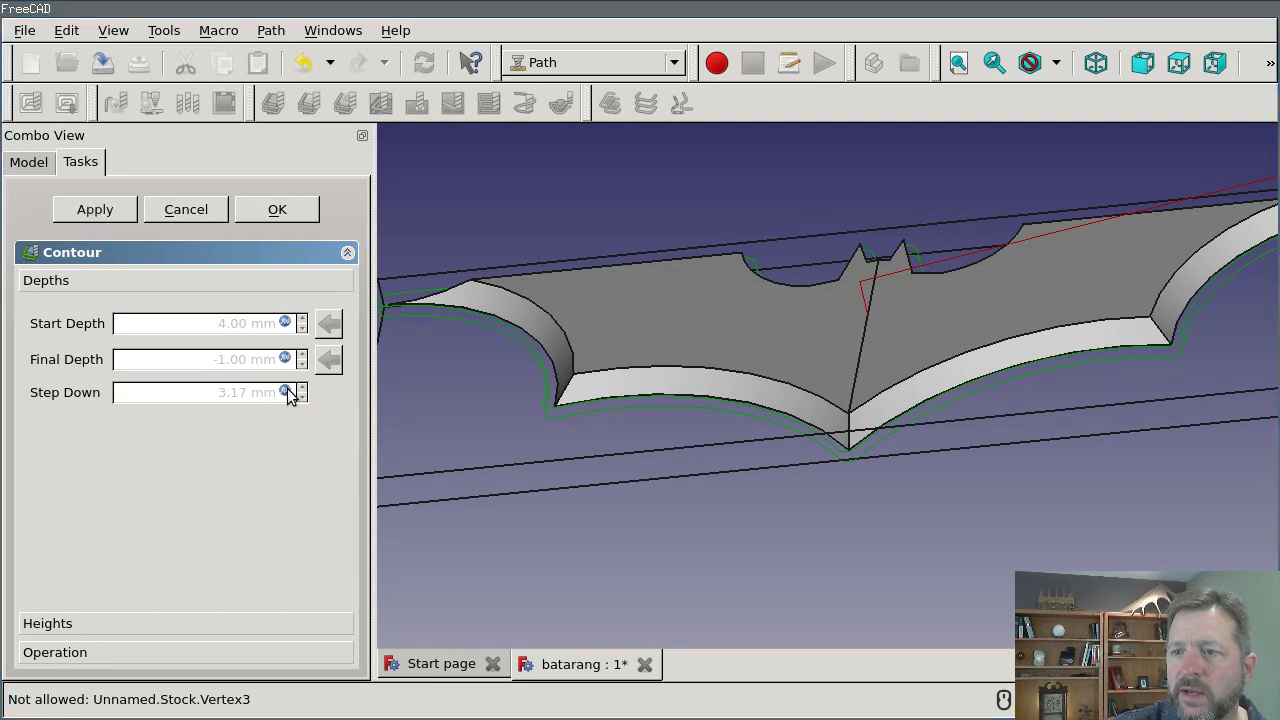
drag(284, 10, 329, 104)
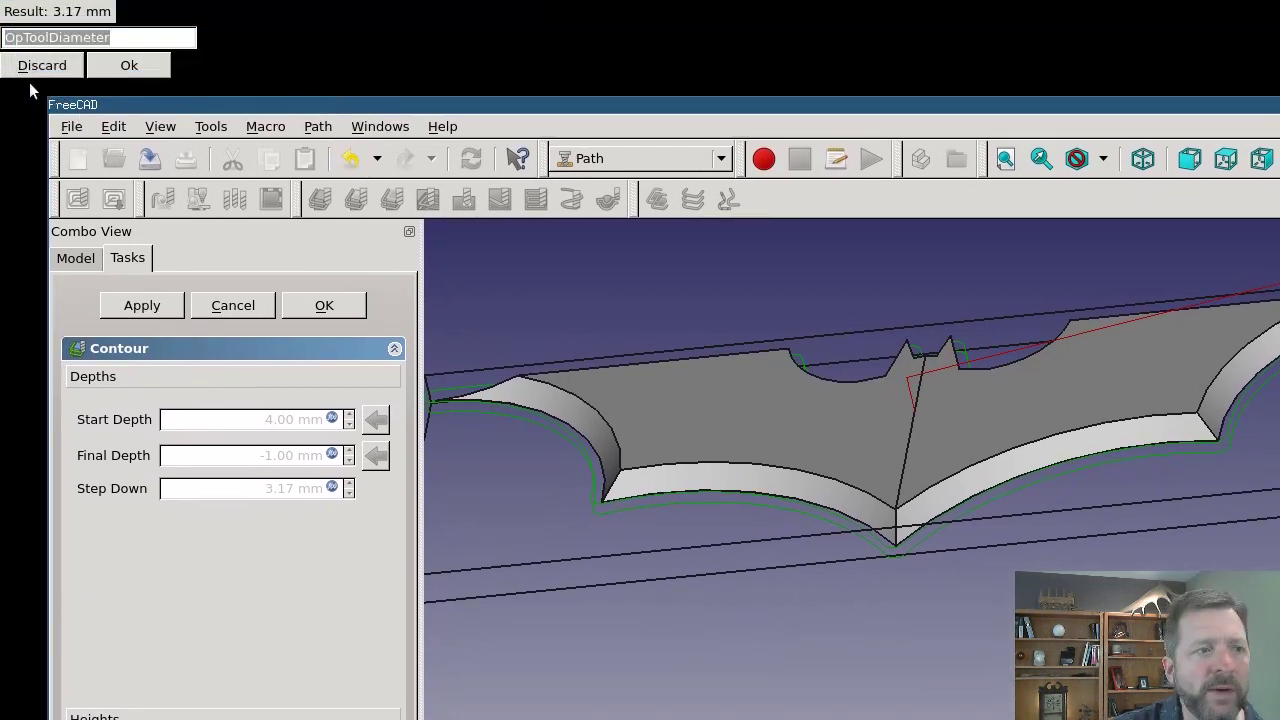
click(55, 66)
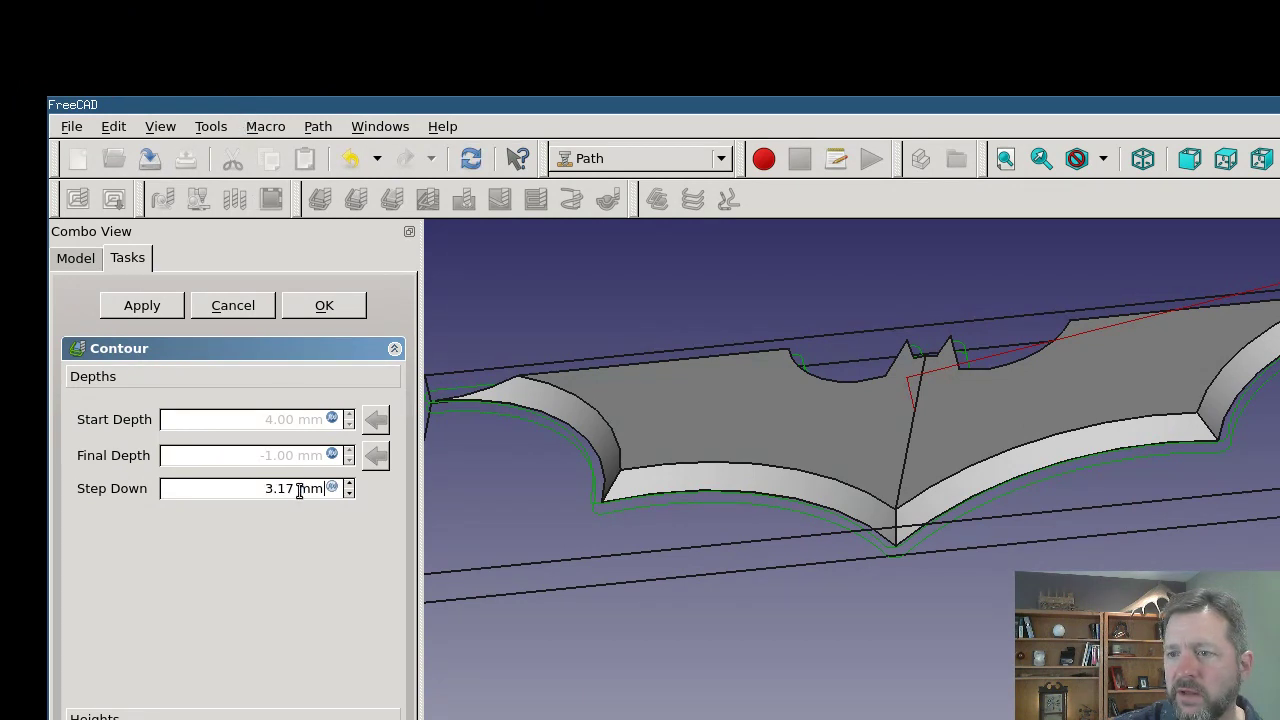
drag(268, 489, 295, 499)
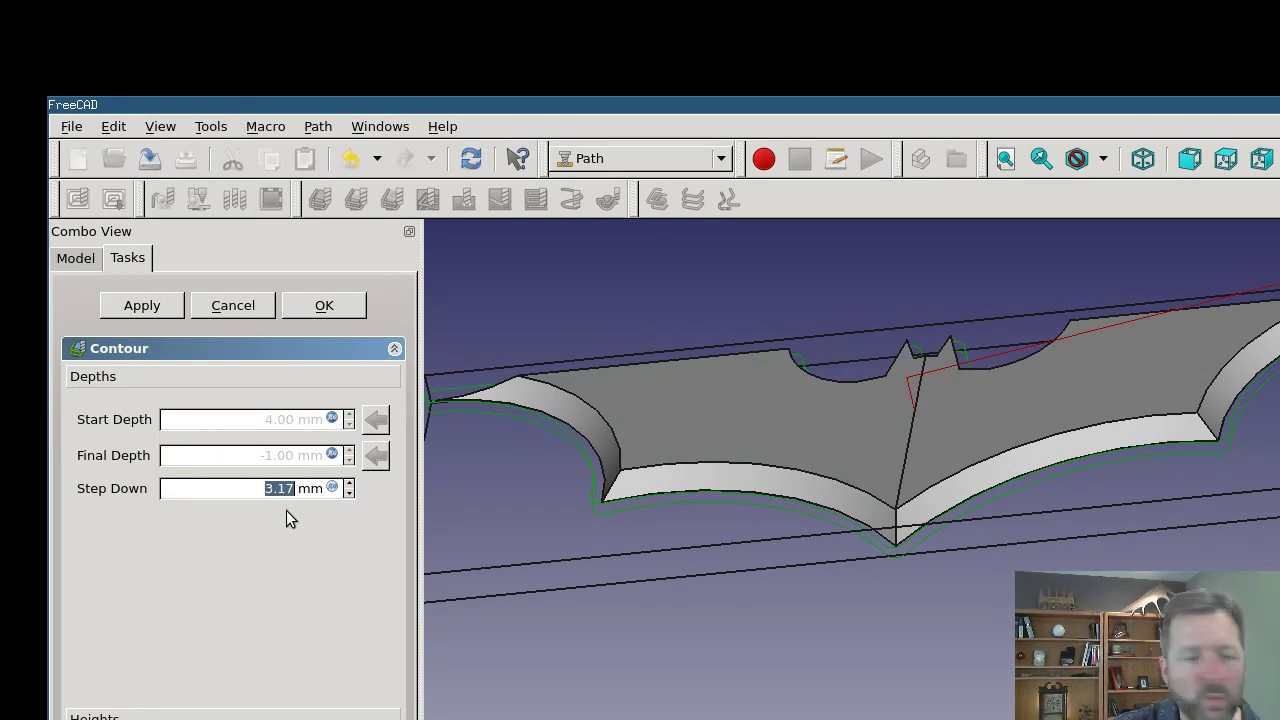
text(1)
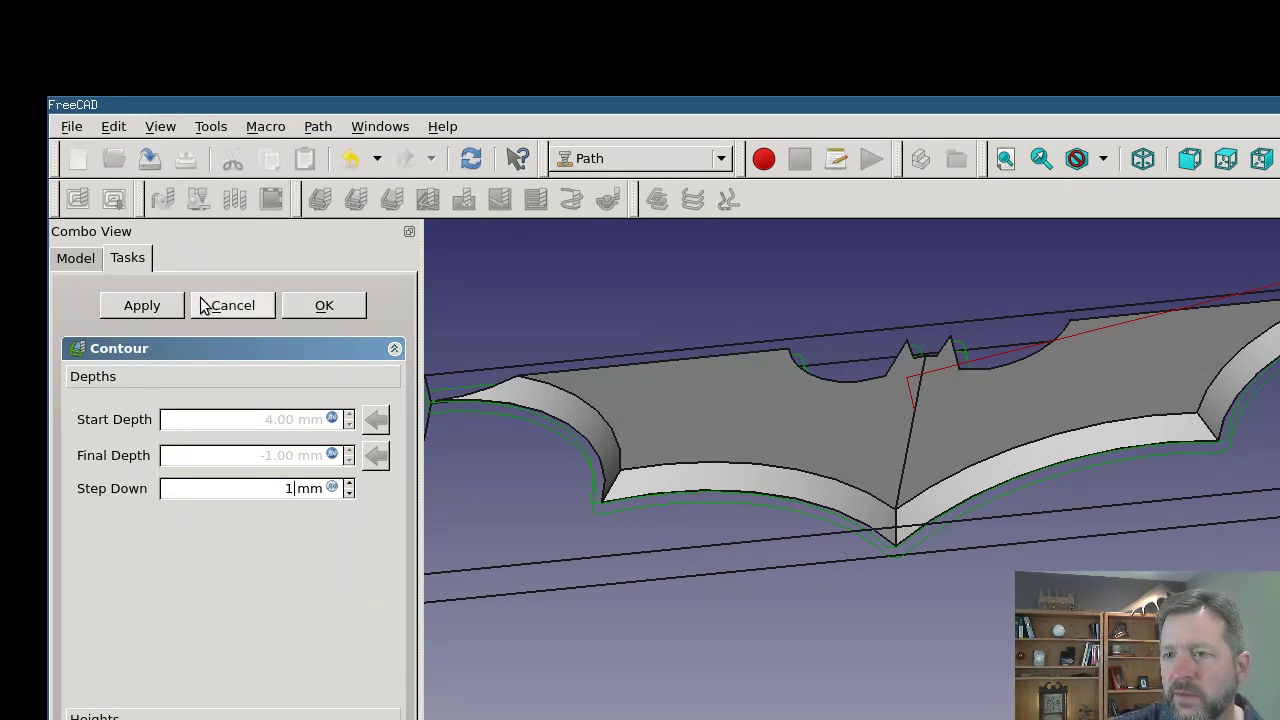
click(143, 304)
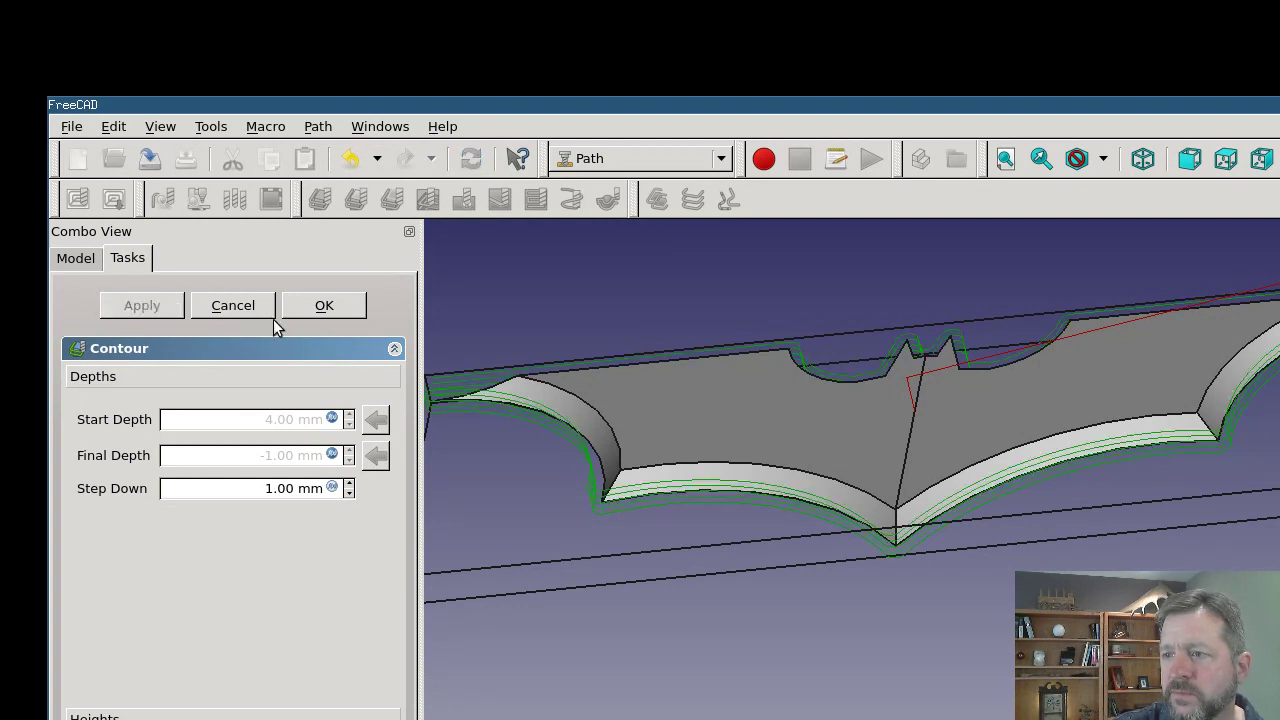
click(345, 312)
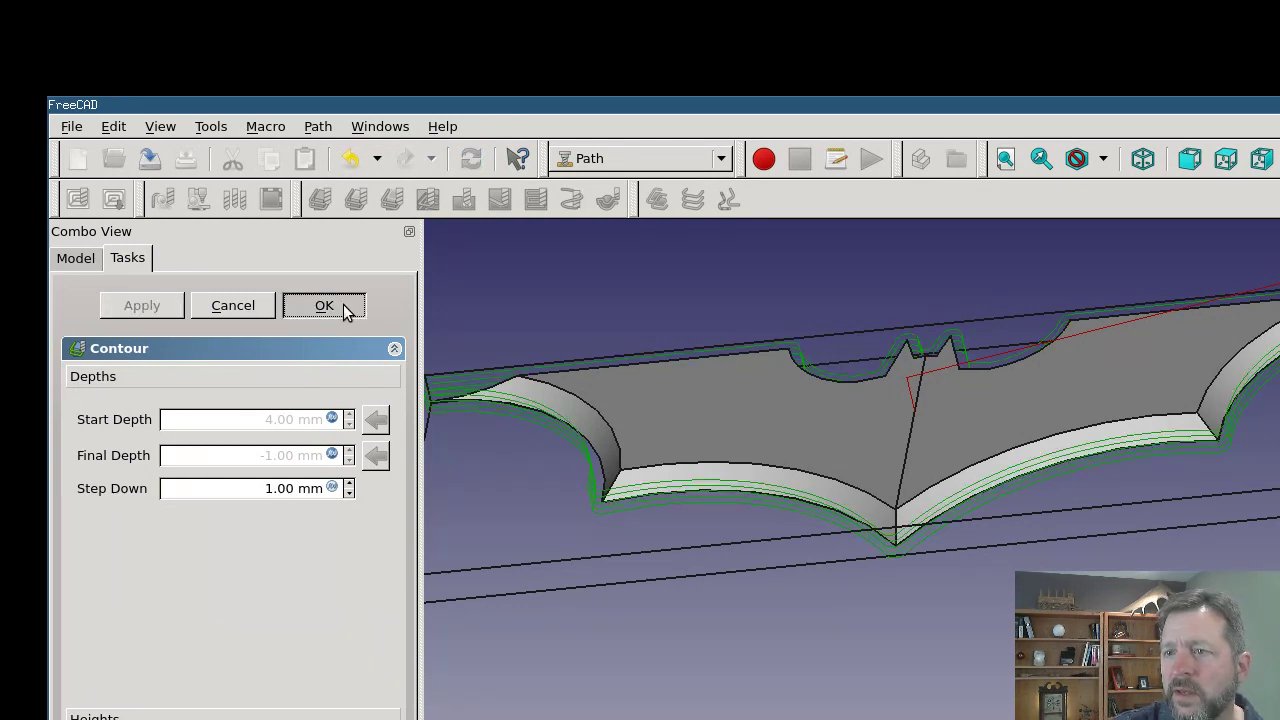
Examine the contour's stepped passes around the batarang's outline from several angles
scroll(525, 438, down, 3)
scroll(512, 430, up, 4)
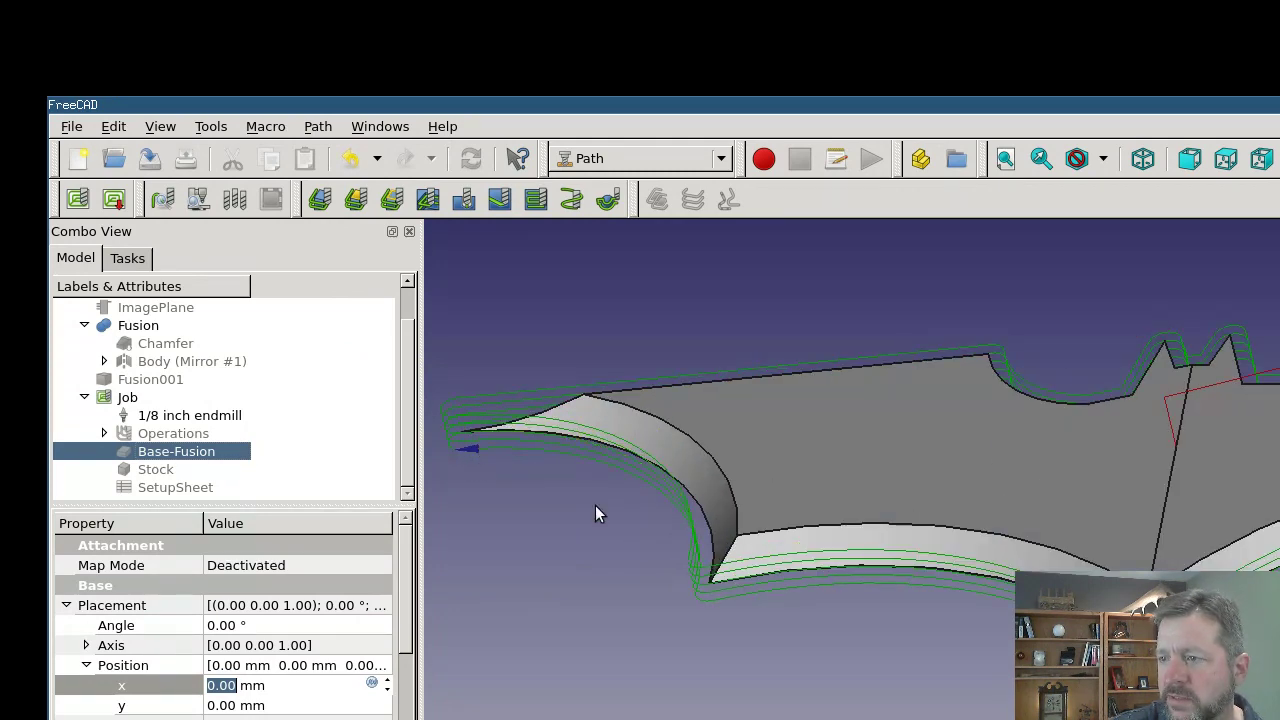
scroll(710, 525, down, 4)
scroll(914, 490, up, 2)
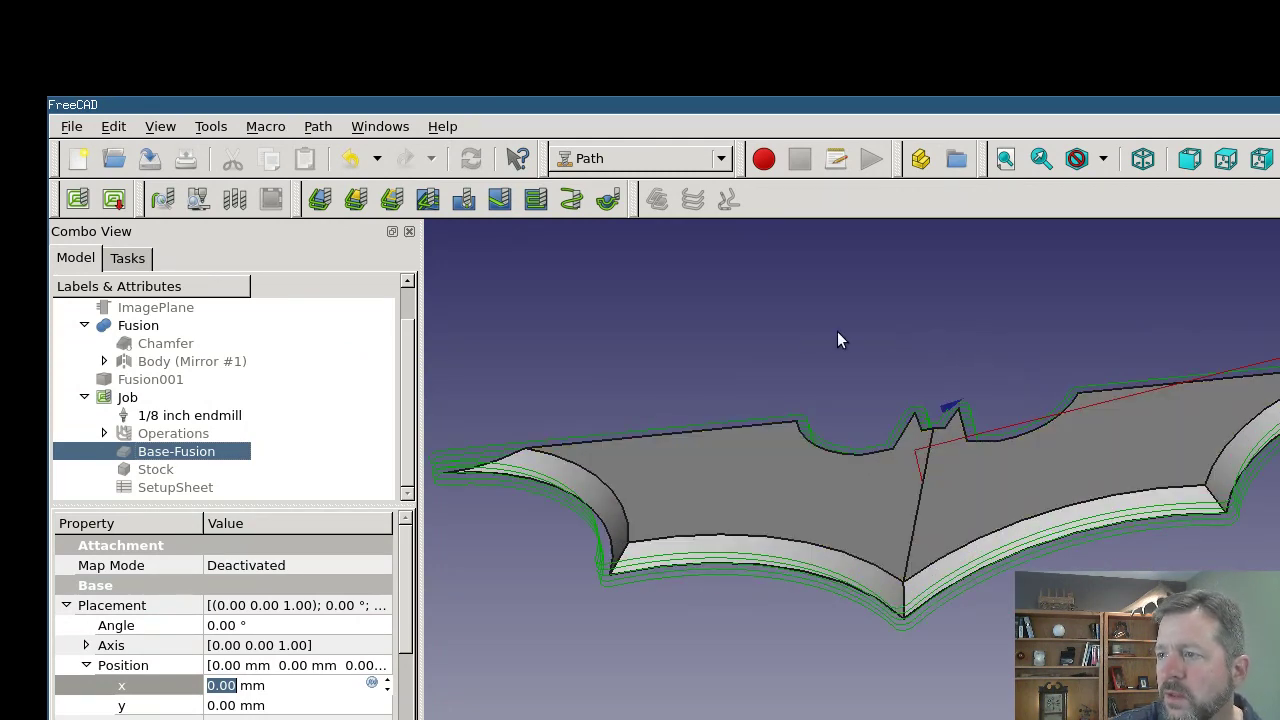
scroll(845, 345, down, 2)
scroll(1068, 384, up, 2)
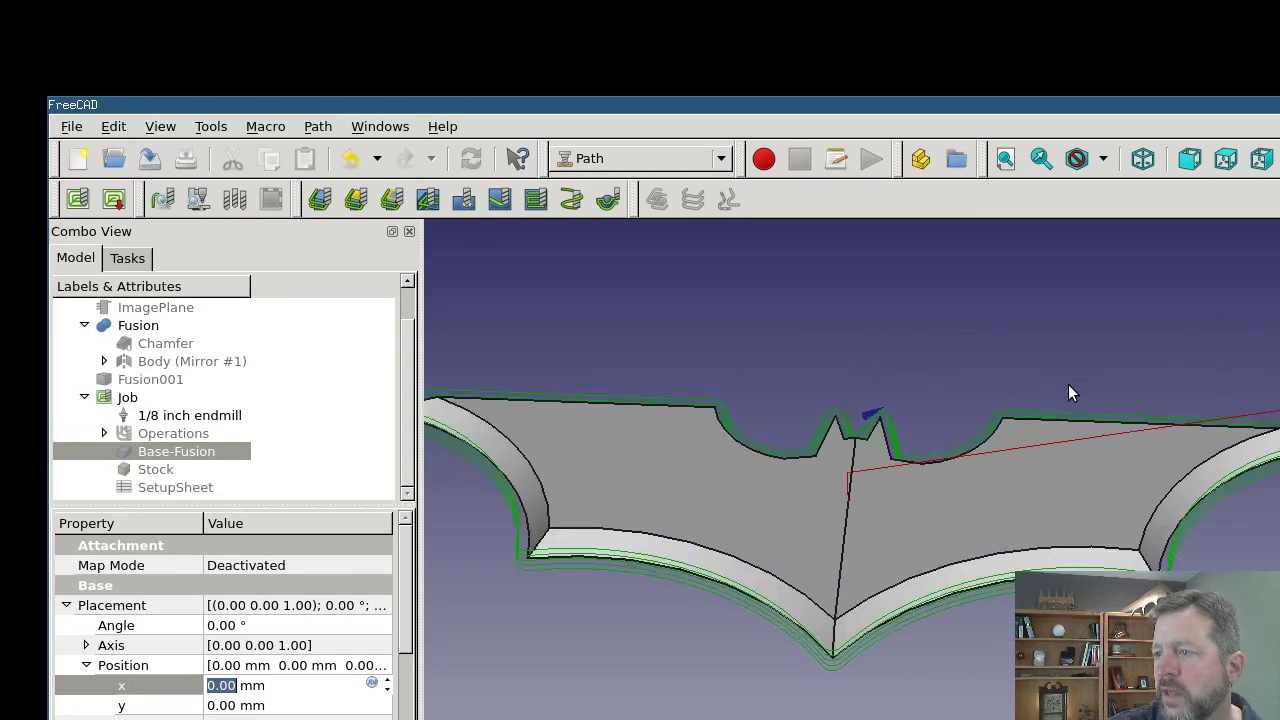
scroll(1068, 384, down, 2)
middle_drag(1033, 418, 1111, 523)
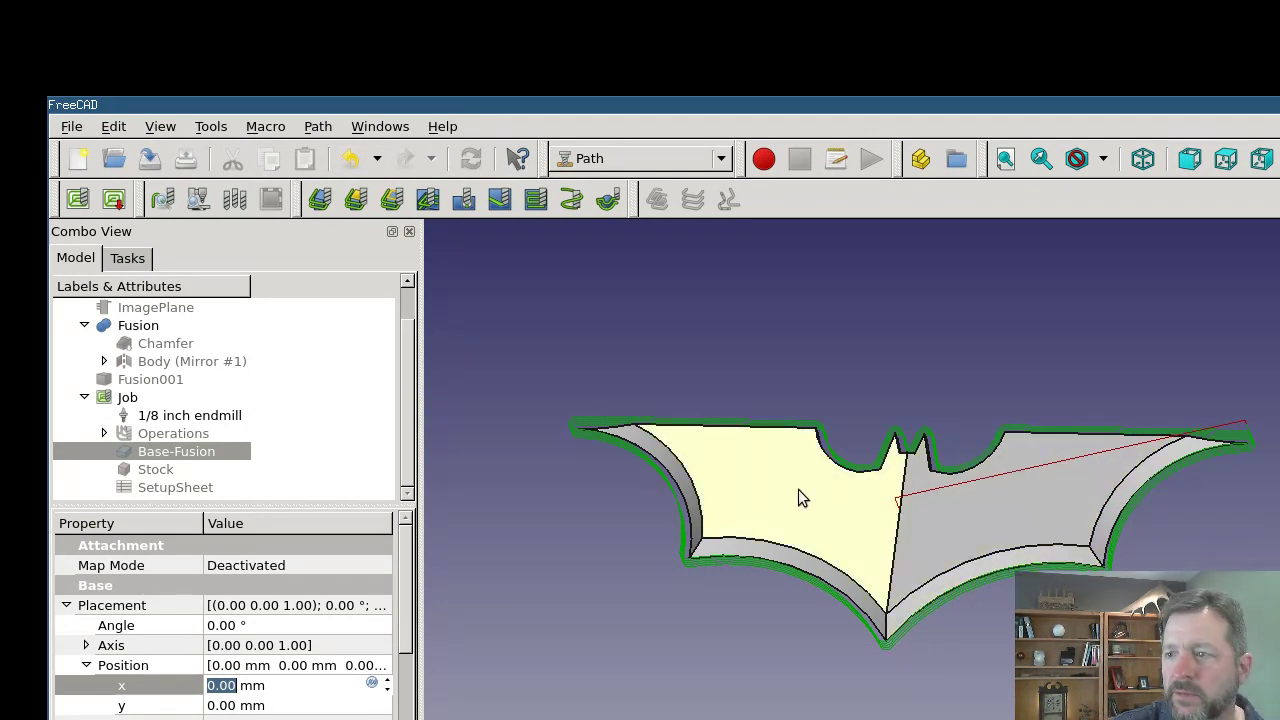
middle_drag(769, 482, 1073, 496)
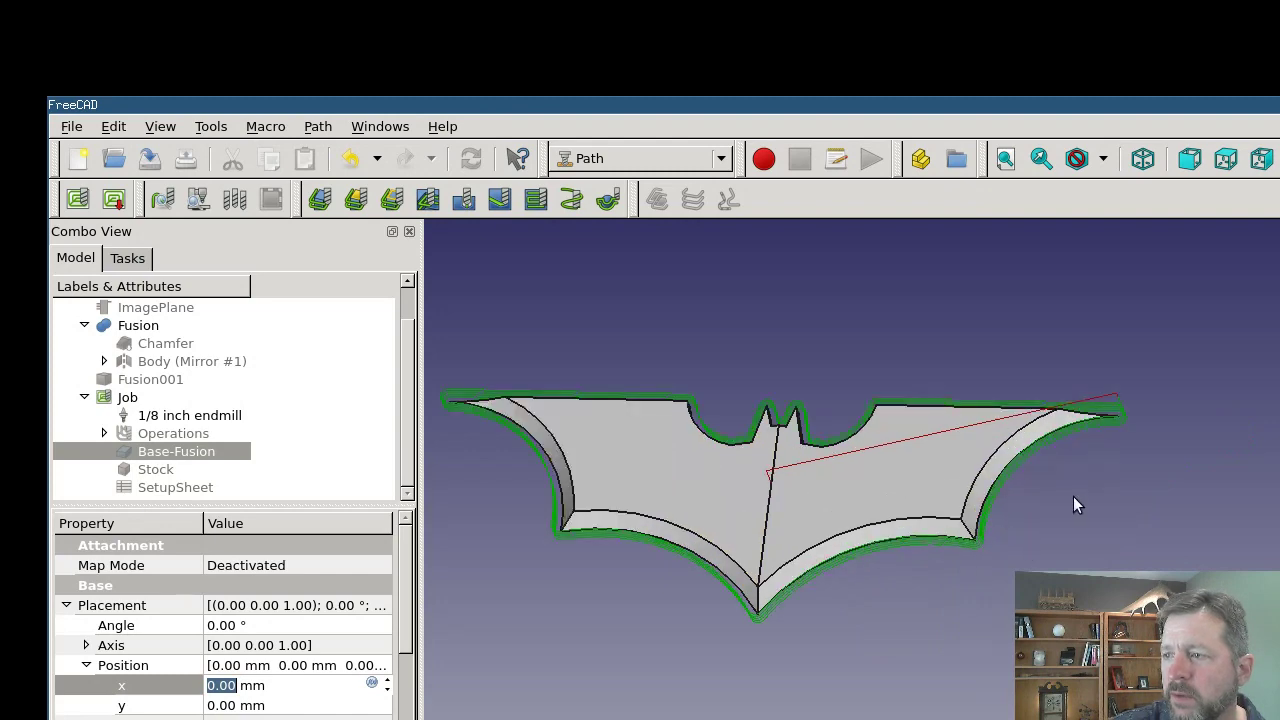
middle_drag(780, 514, 739, 514)
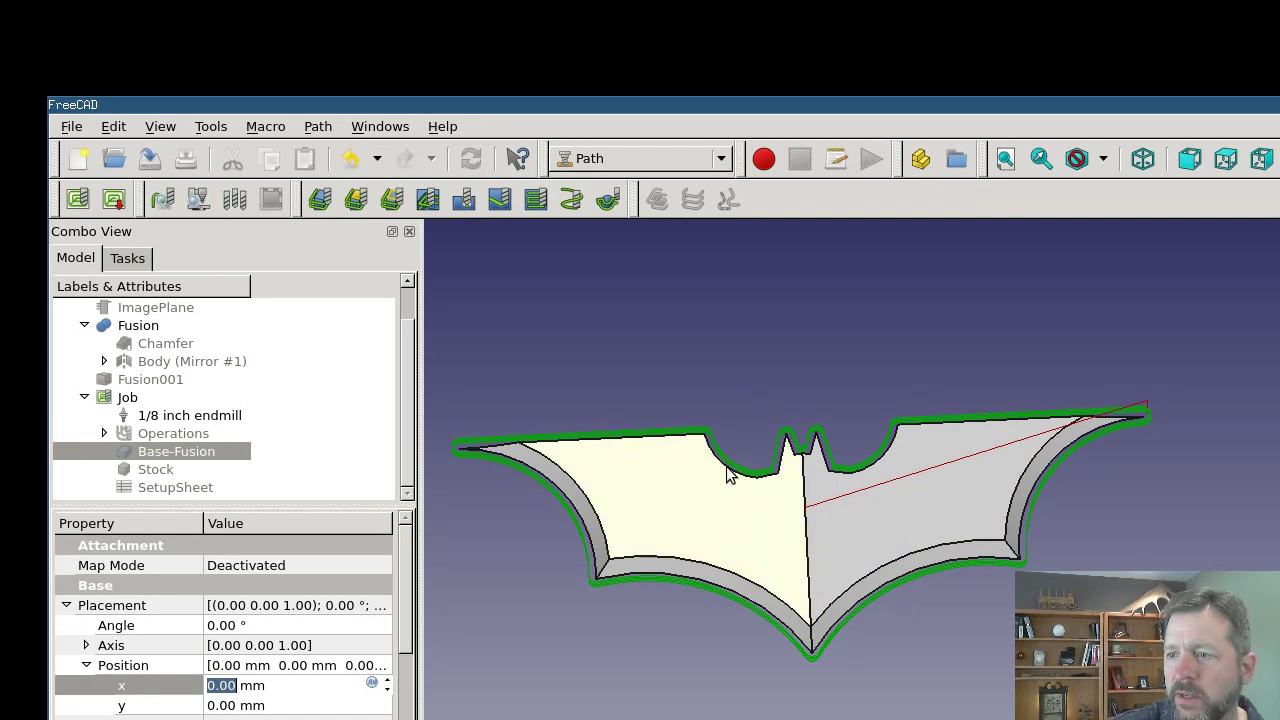
Review the job's general settings and inspect the toolpath around the batarang's ears and upper edge
double_click(130, 397)
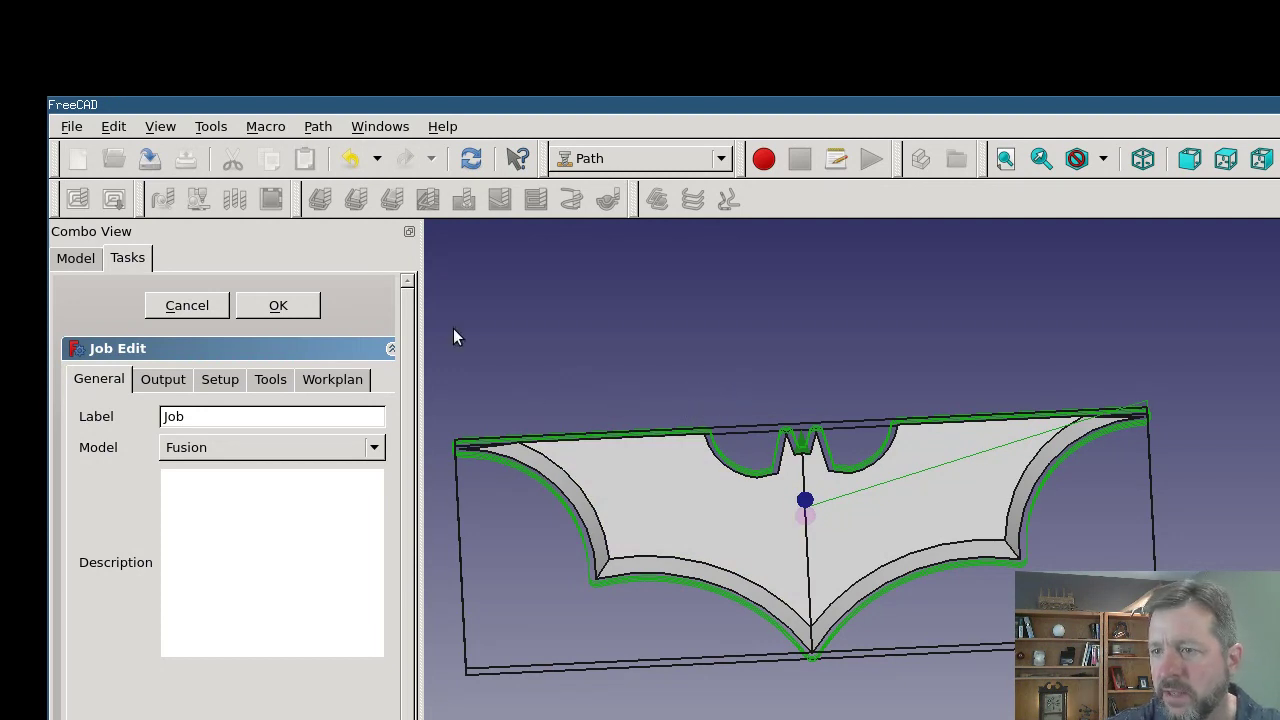
click(306, 310)
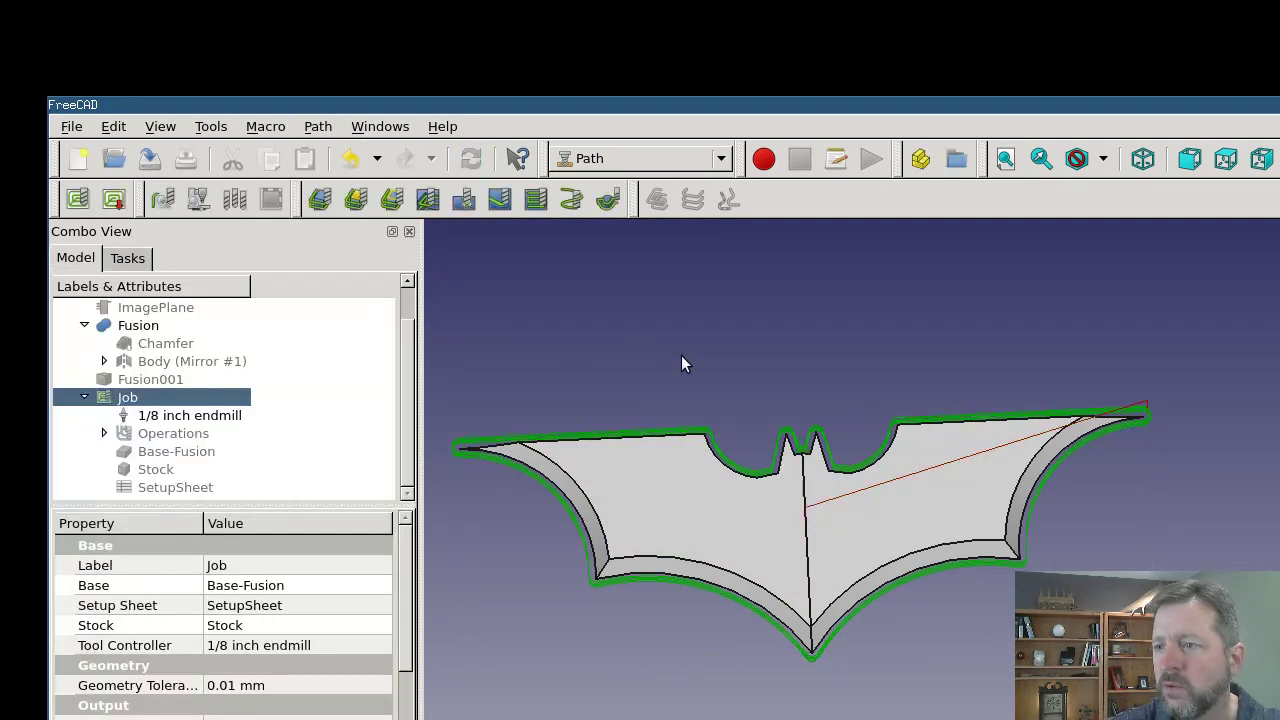
click(860, 366)
scroll(889, 409, up, 3)
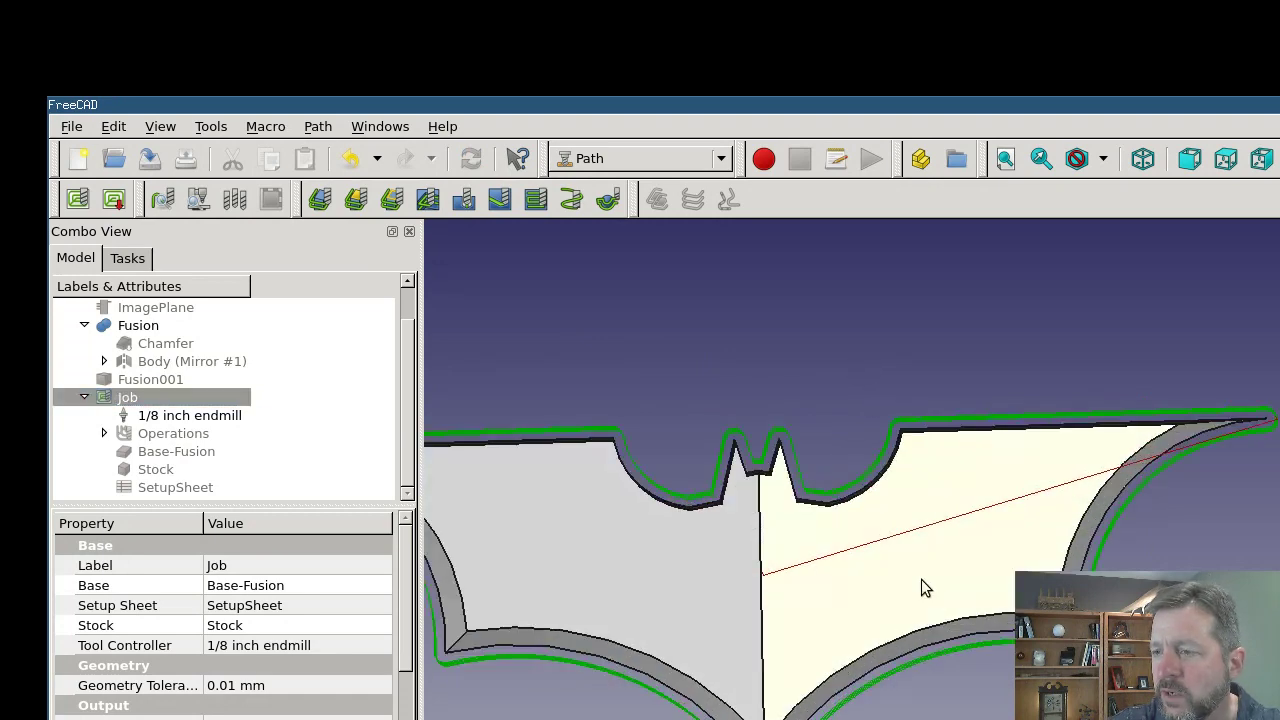
middle_drag(1037, 571, 1088, 550)
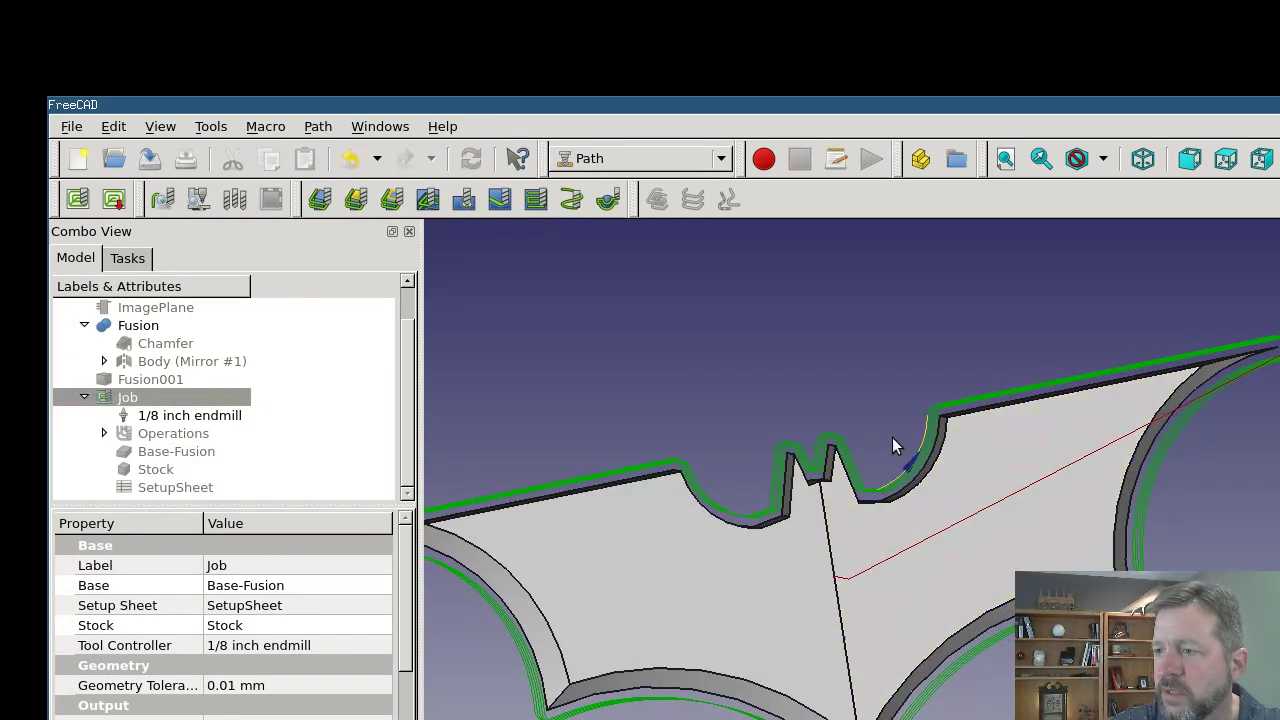
scroll(625, 412, down, 3)
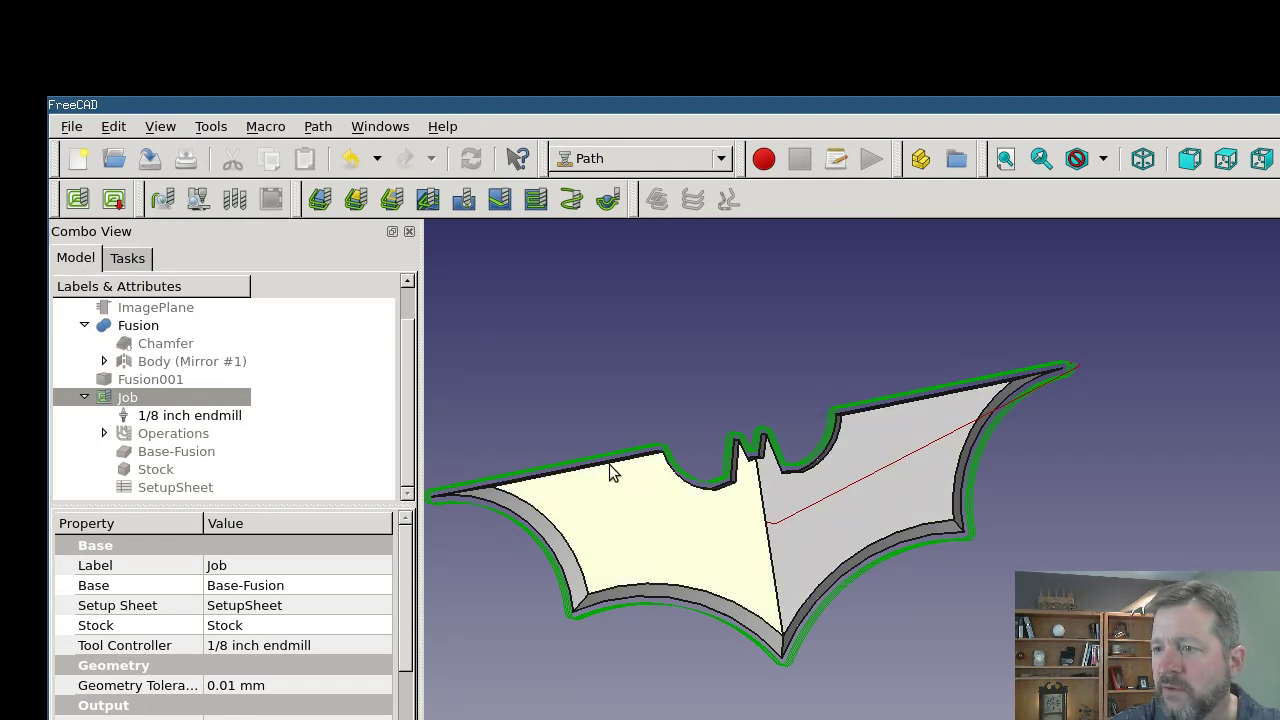
Apply a Tag Dress-up to the job's Contour operation to add holding tags
click(104, 433)
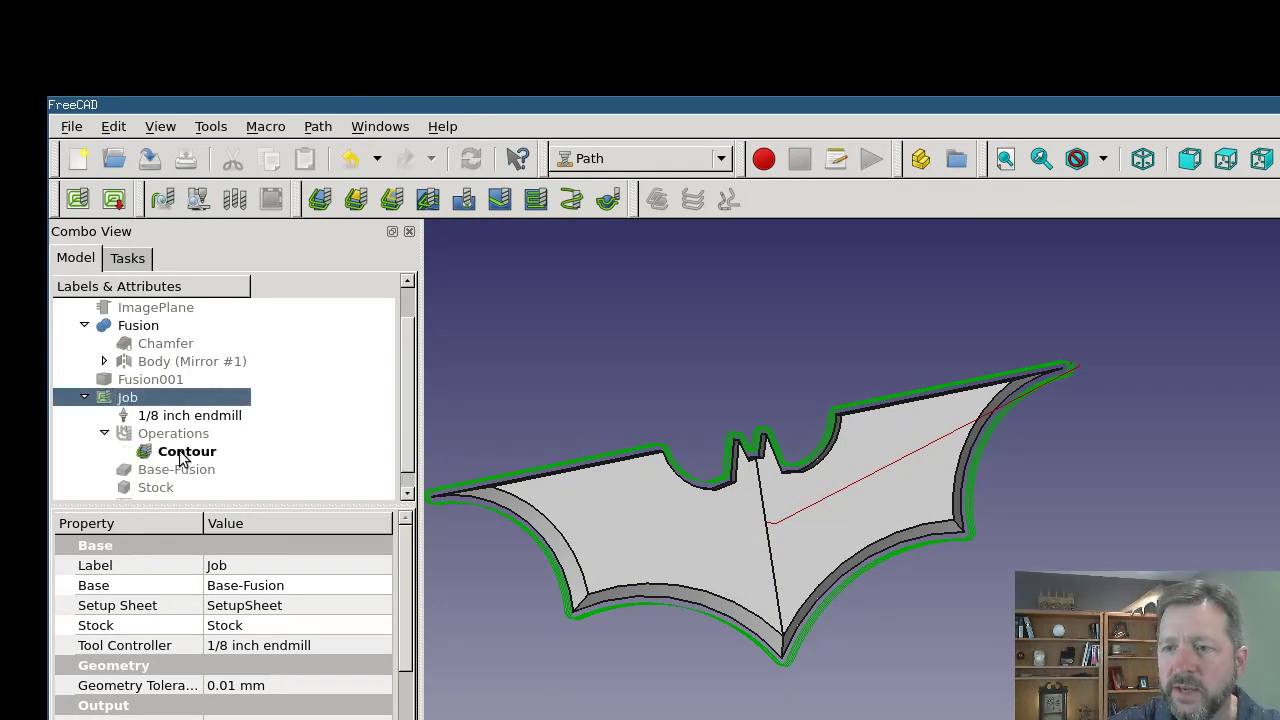
click(182, 452)
click(317, 127)
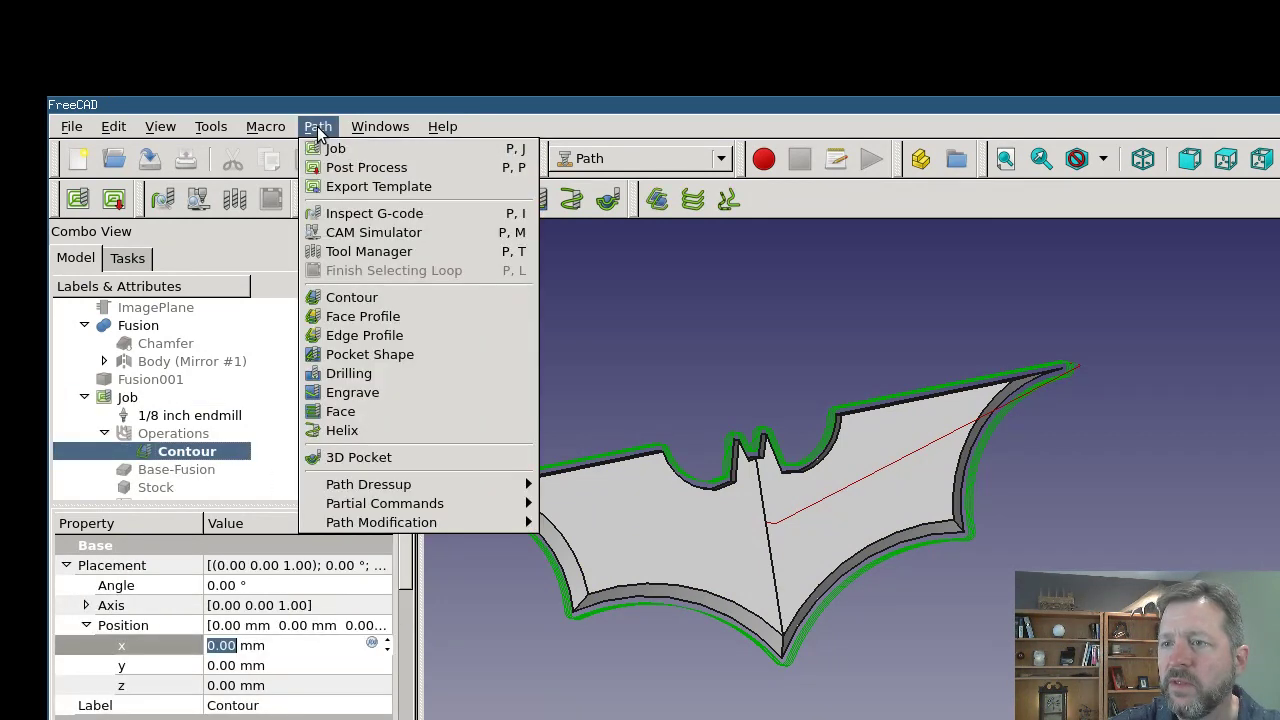
mouse_move(400, 484)
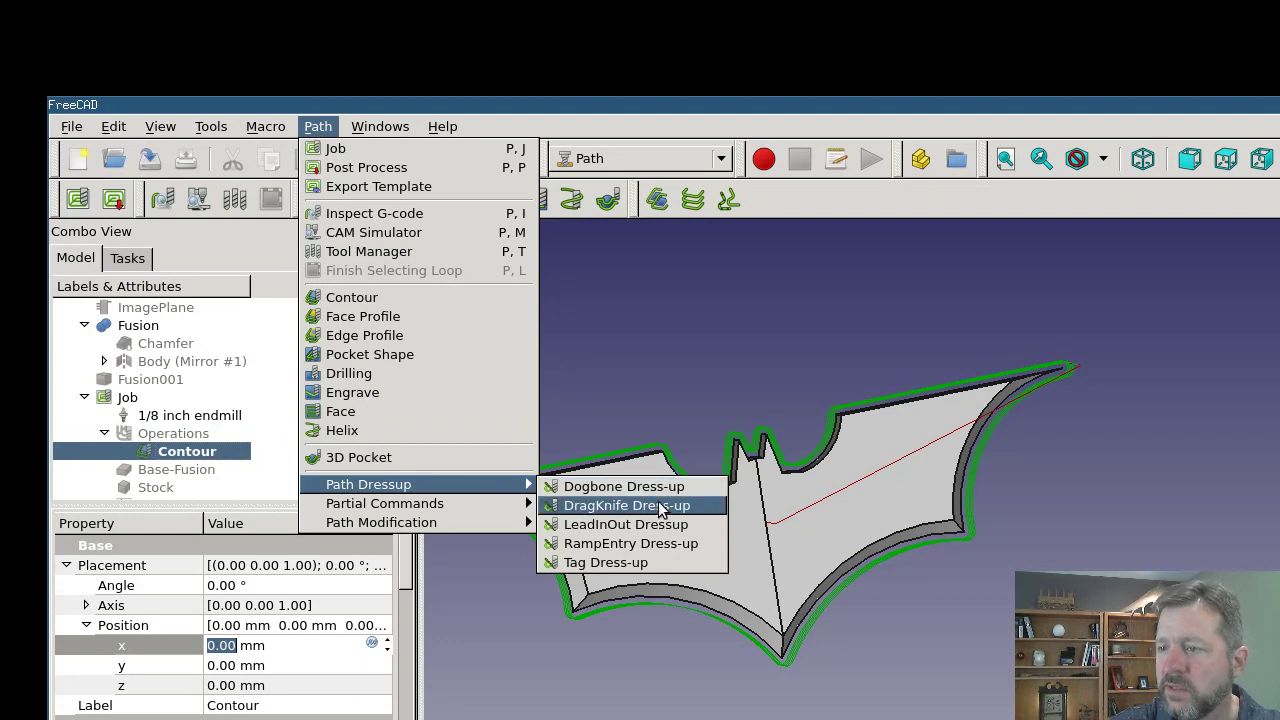
click(628, 563)
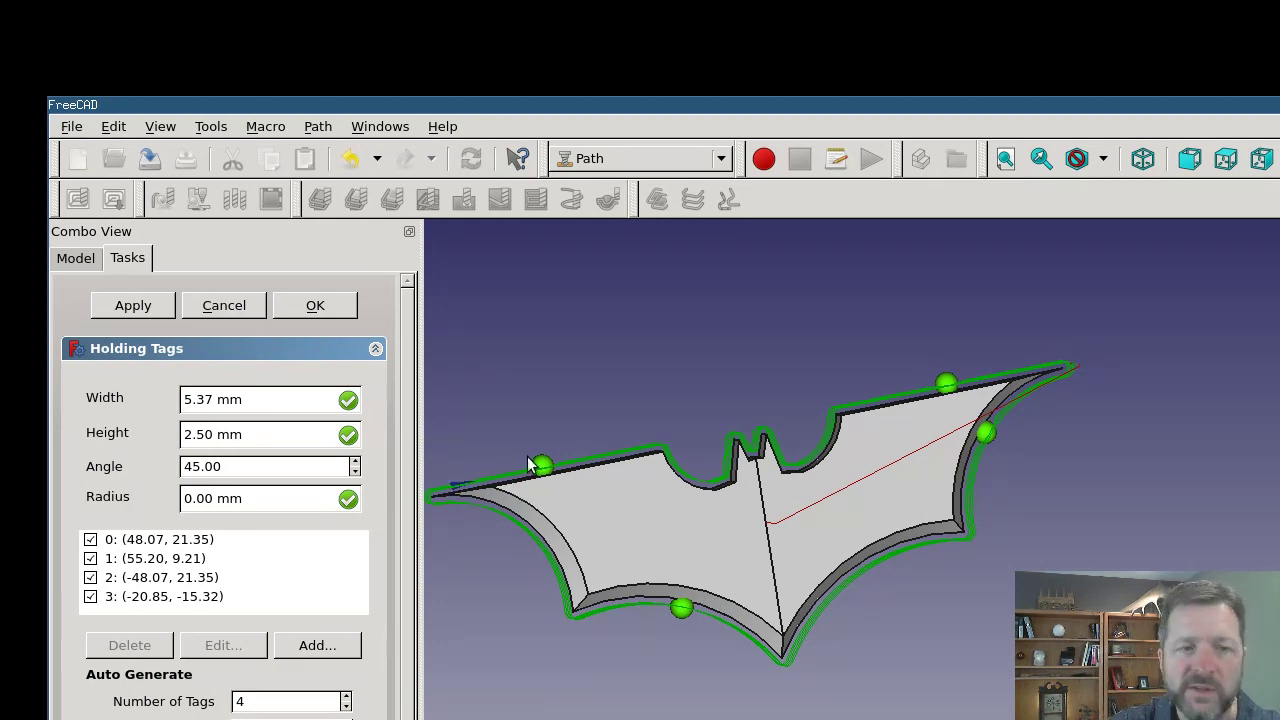
Inspect how the toolpath rises over the holding tag on the batarang's lower edge and how the tags are distributed
middle_drag(909, 569, 922, 478)
scroll(736, 437, up, 4)
scroll(661, 515, up, 4)
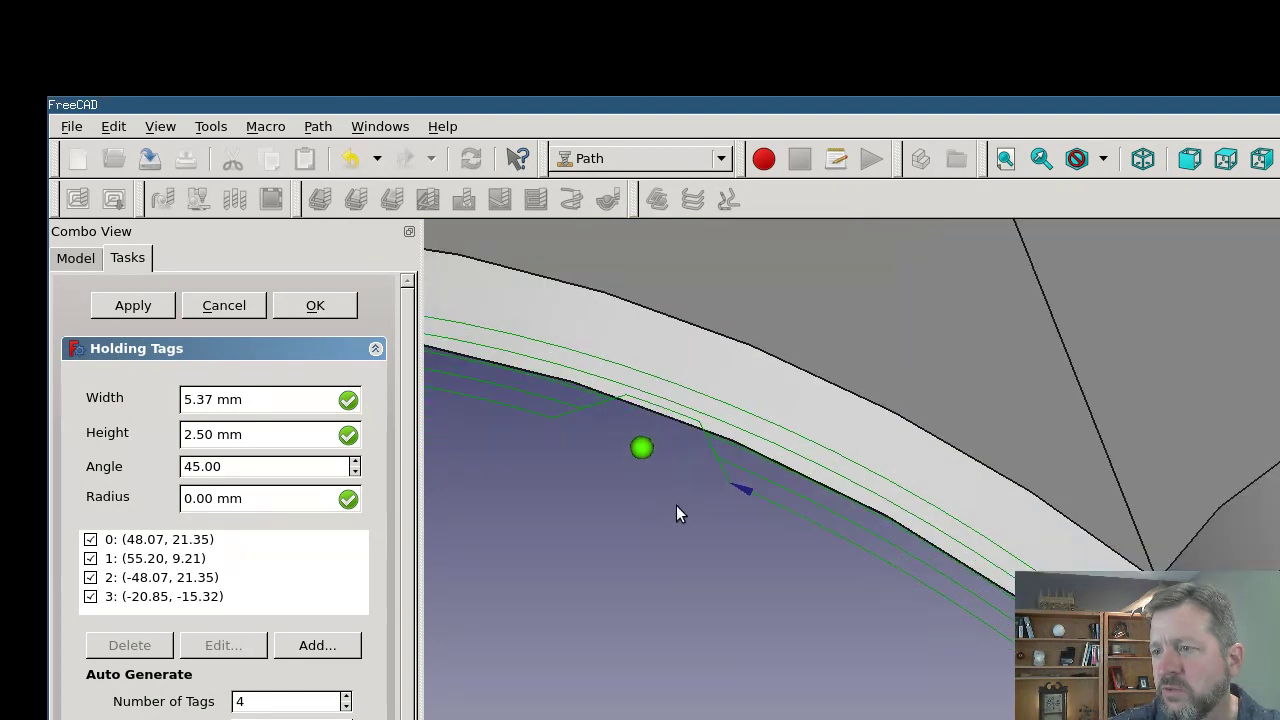
middle_drag(677, 511, 704, 504)
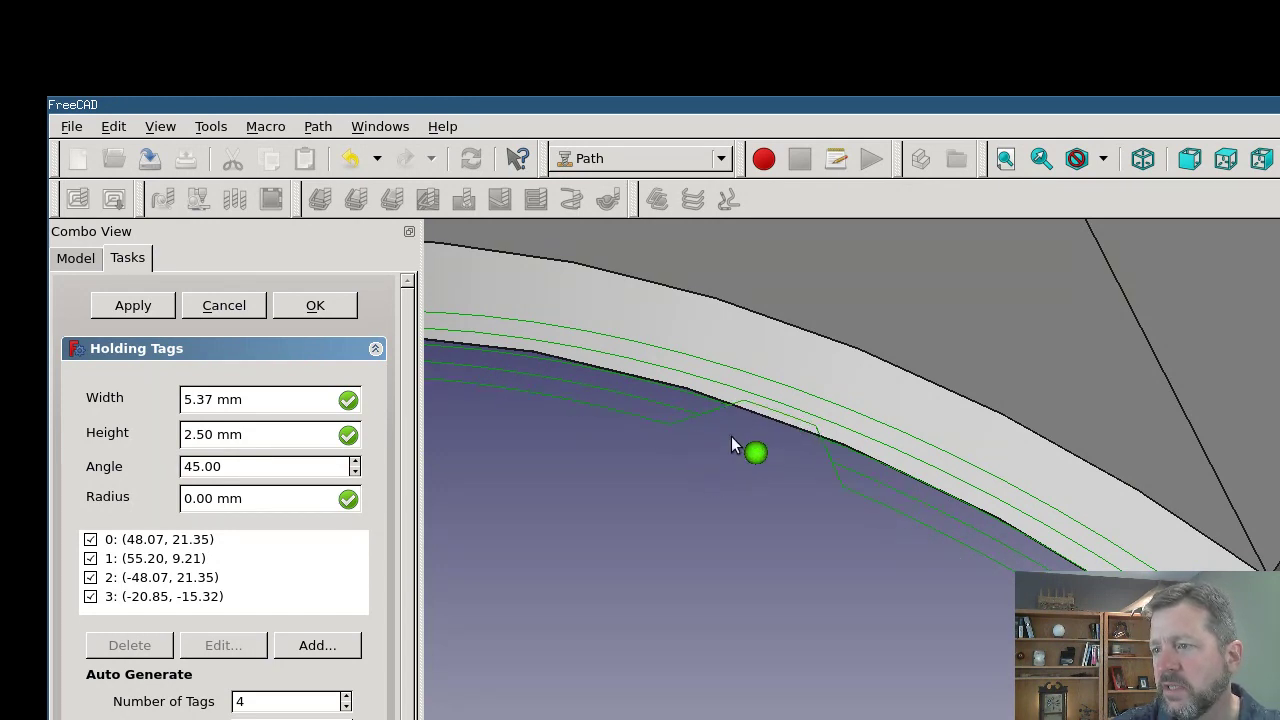
scroll(771, 455, down, 1)
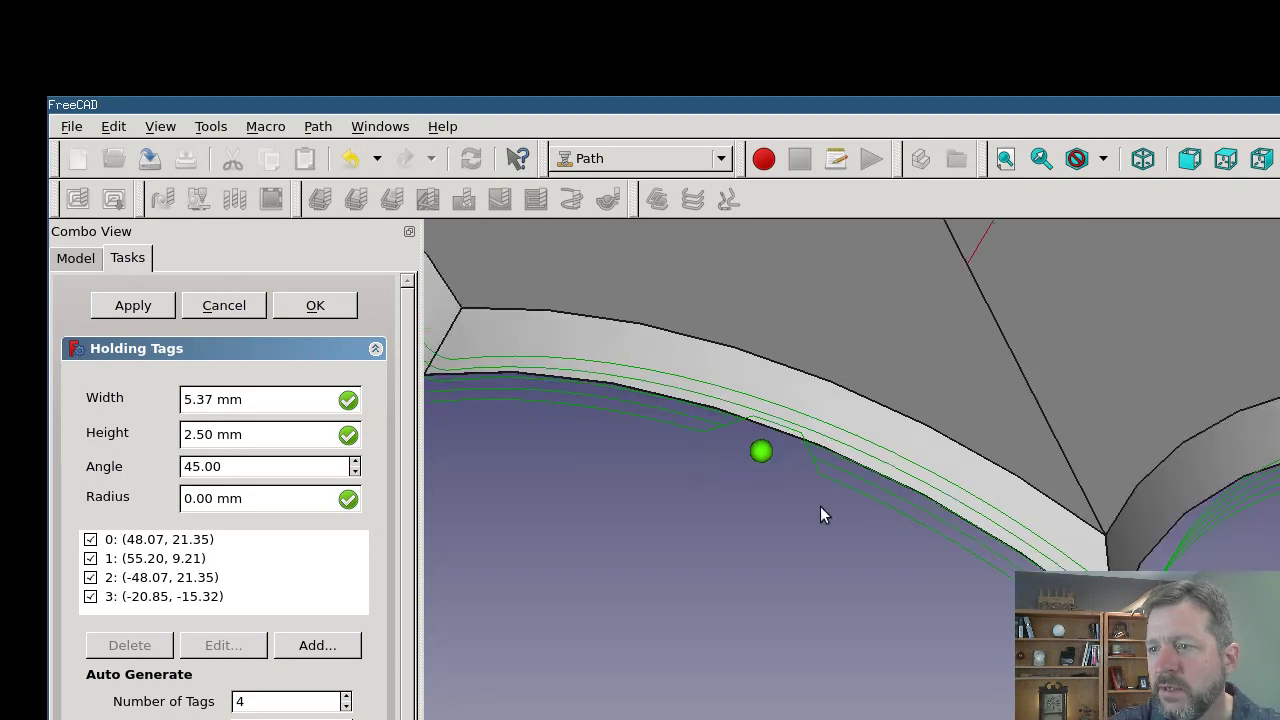
scroll(820, 510, down, 4)
middle_drag(960, 471, 902, 616)
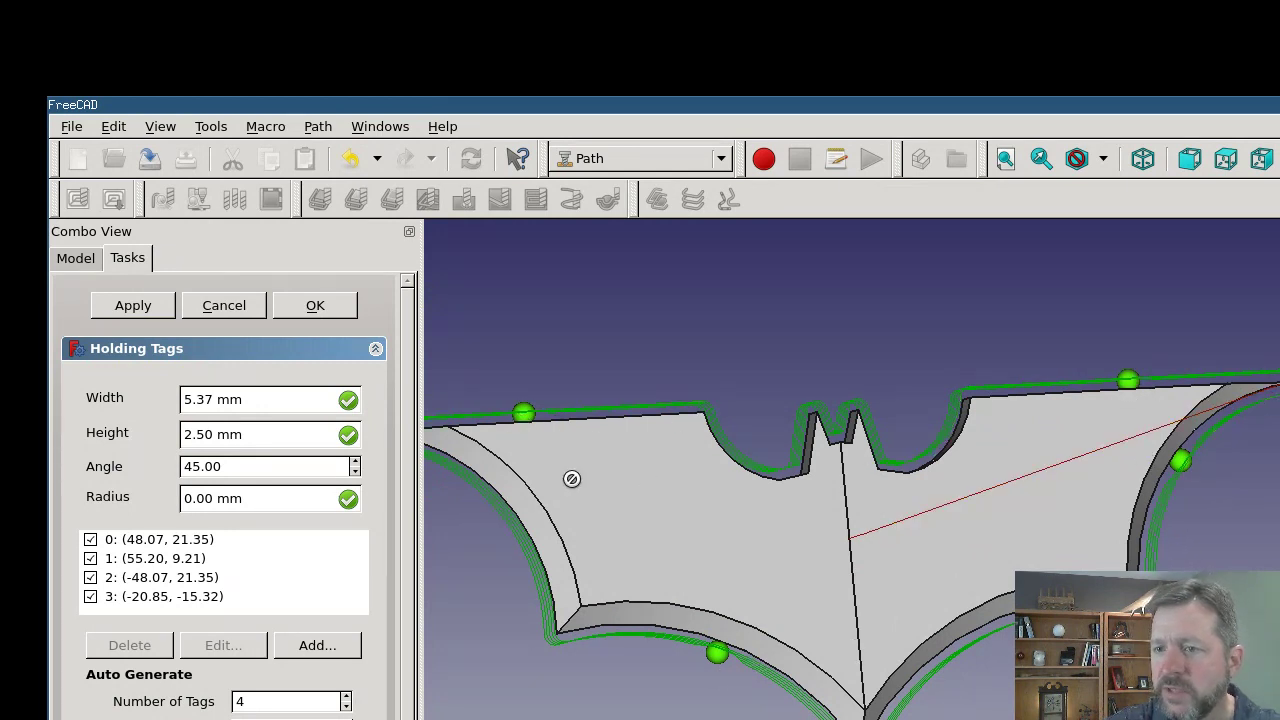
Disable the holding tags at (55.20, 9.21) and (-20.85, -15.32), keeping only the two on the batarang's upper edge
click(155, 578)
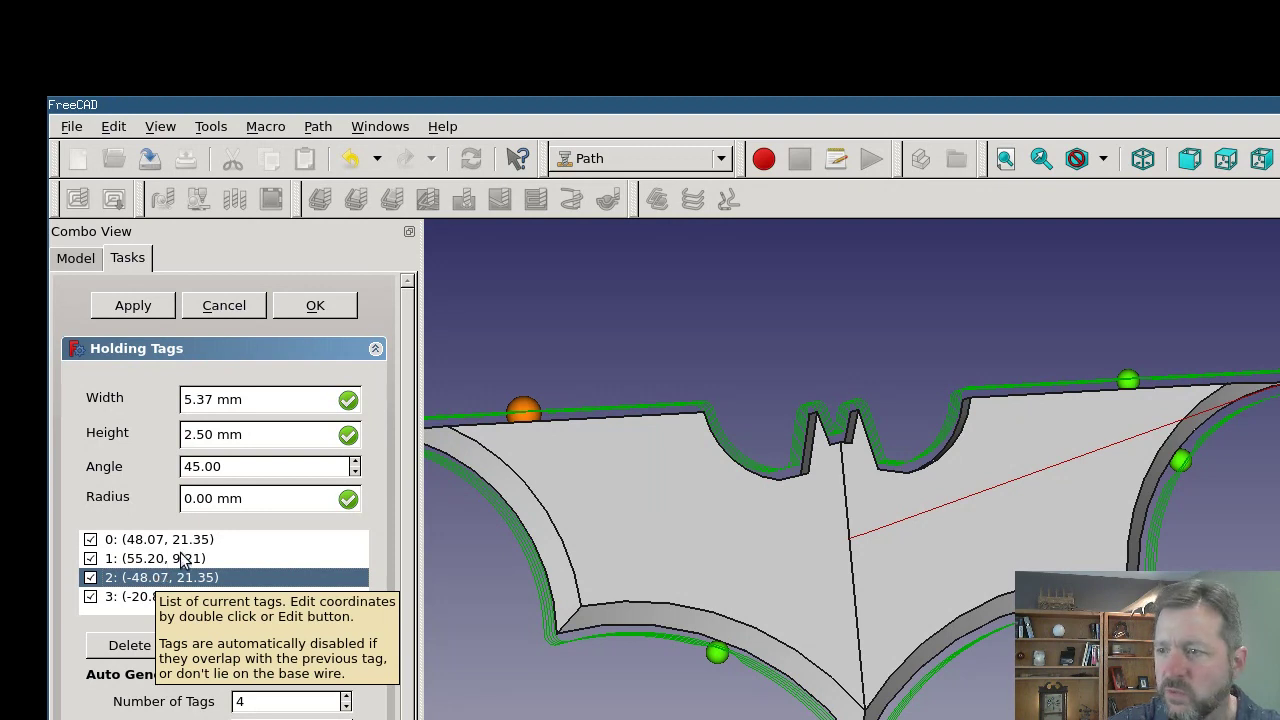
click(182, 560)
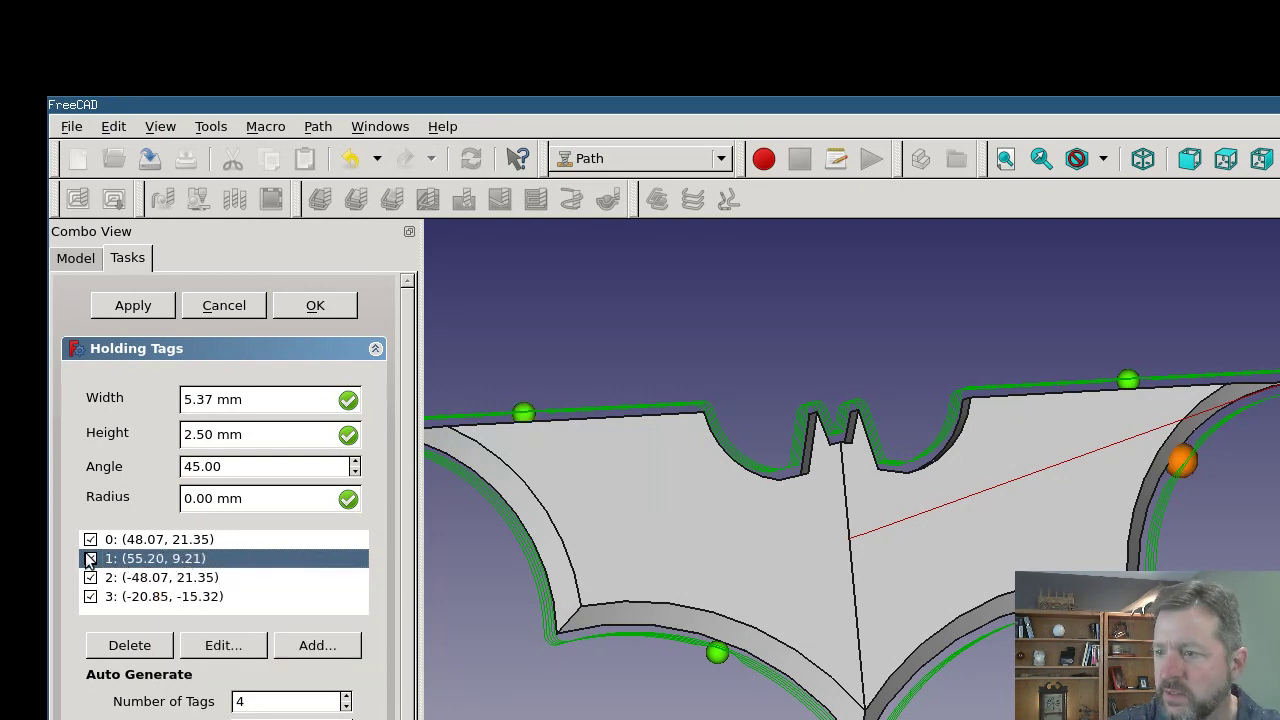
click(90, 558)
click(184, 603)
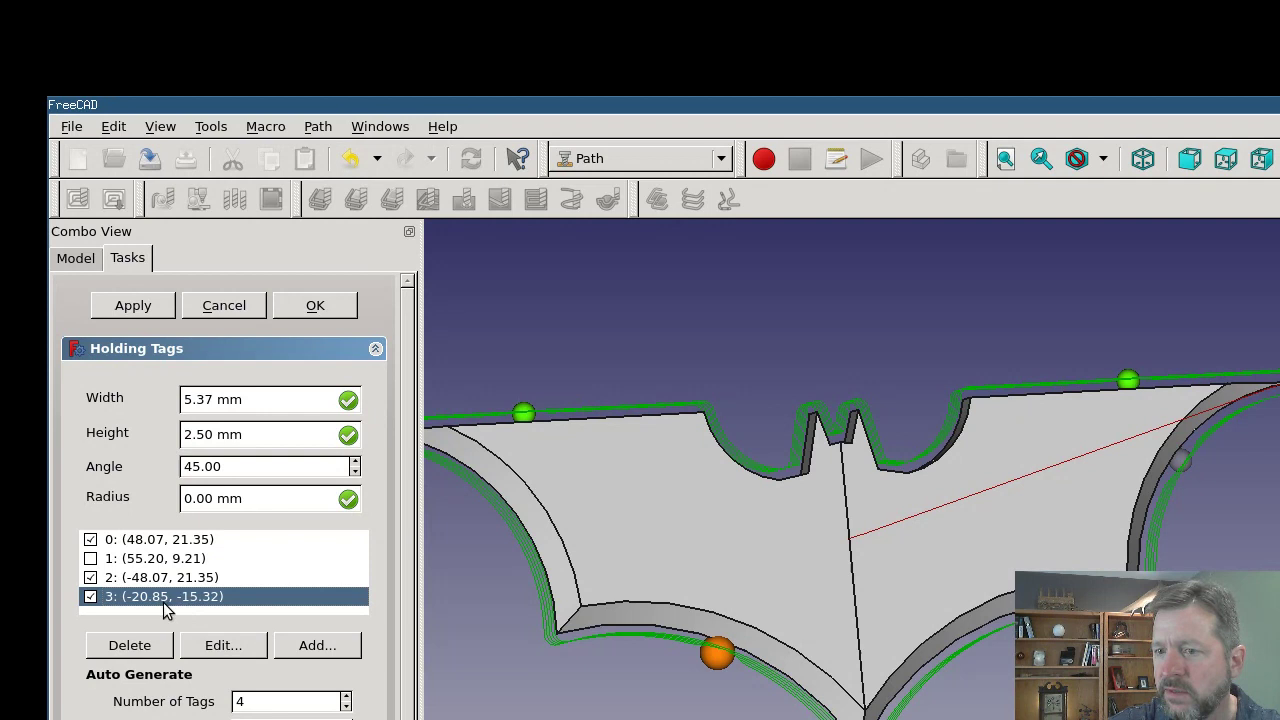
click(90, 596)
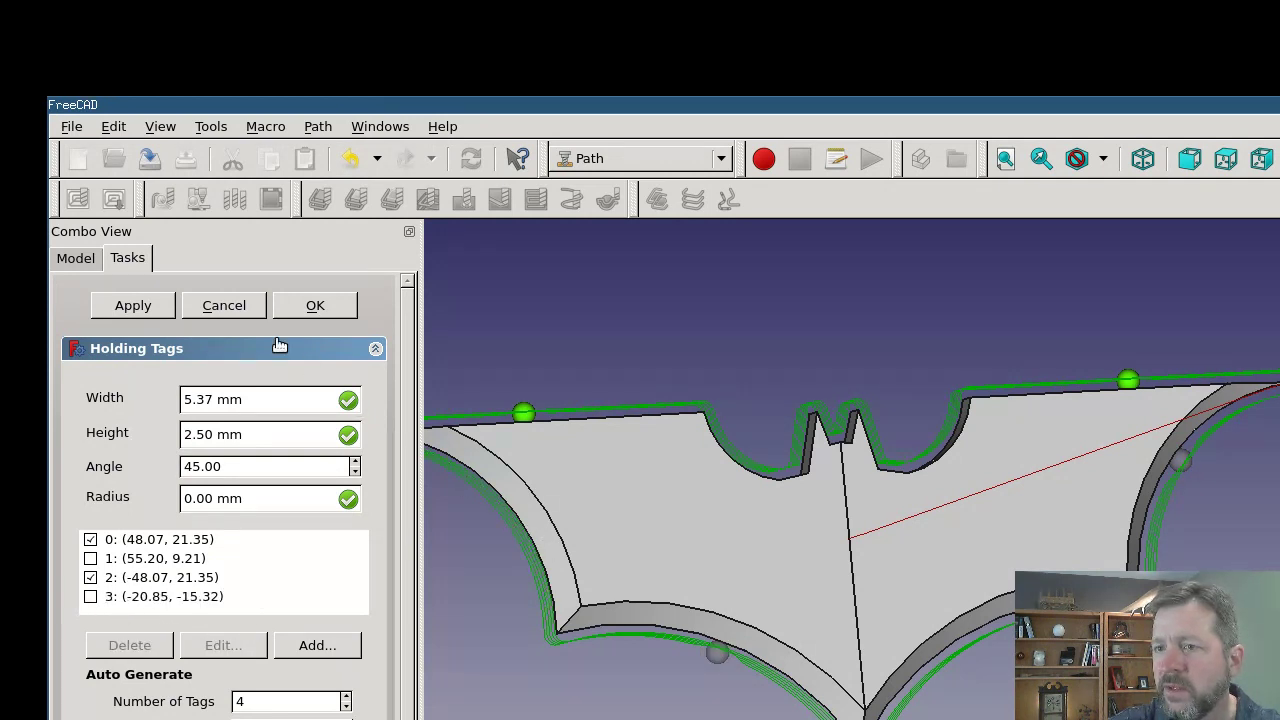
click(160, 313)
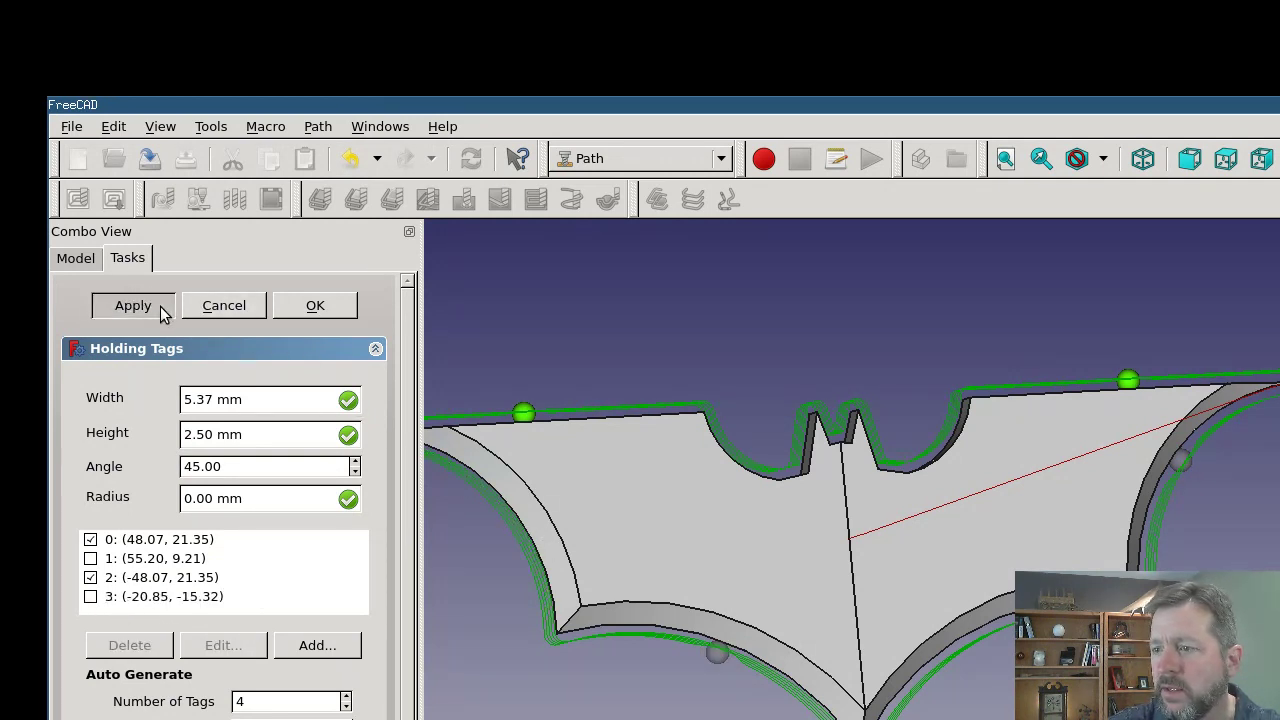
click(342, 309)
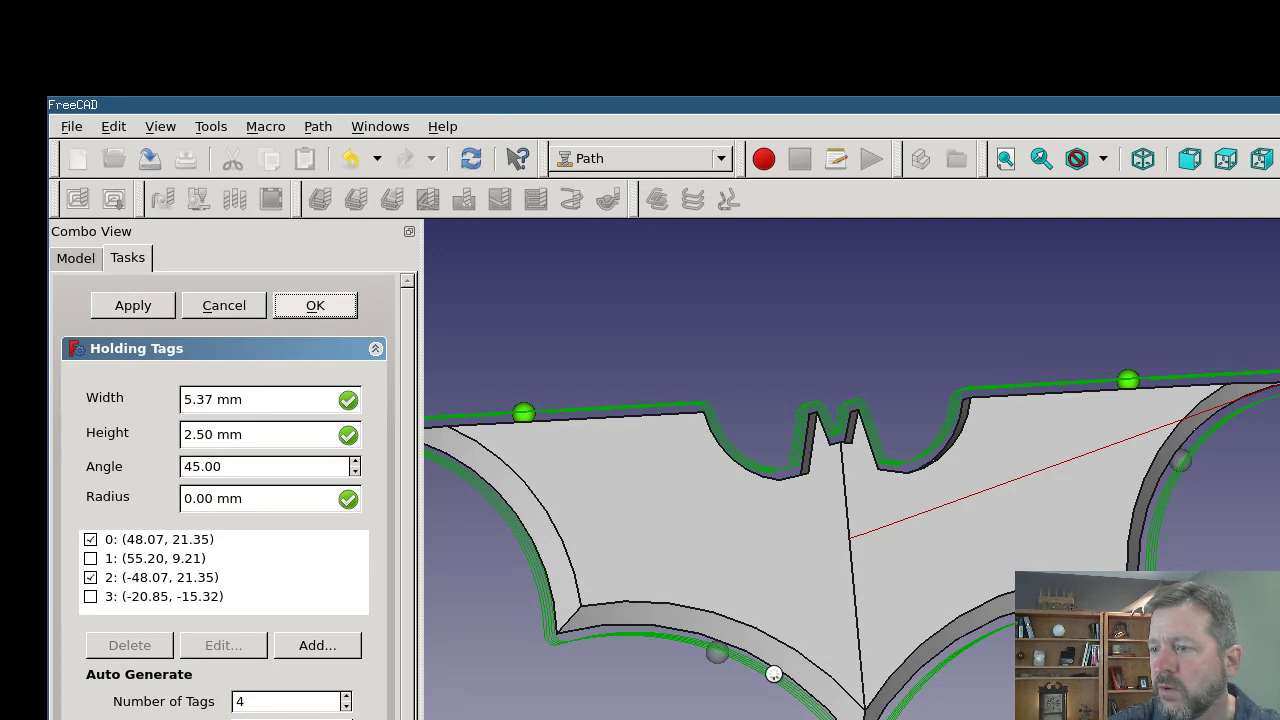
Inspect the toolpath along the batarang's lower curve and where it rises over the tags on the upper edge
scroll(771, 625, up, 5)
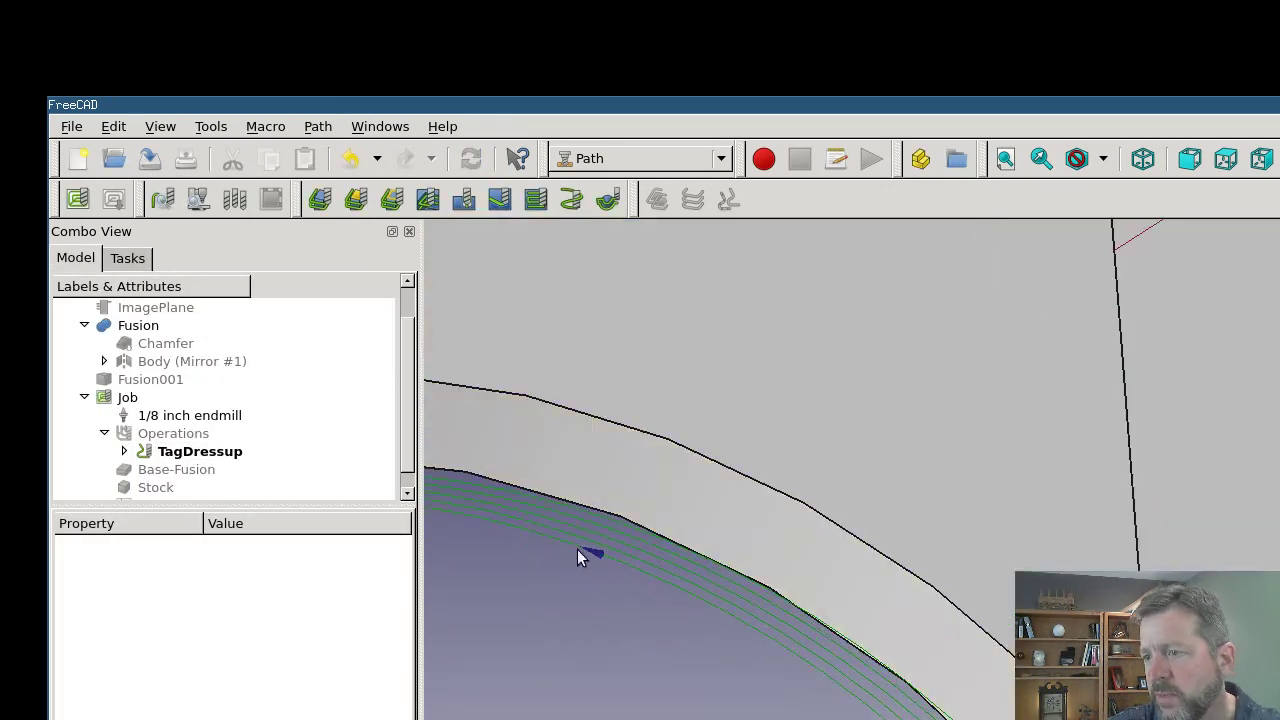
scroll(617, 569, down, 5)
middle_drag(868, 418, 917, 486)
scroll(915, 470, up, 3)
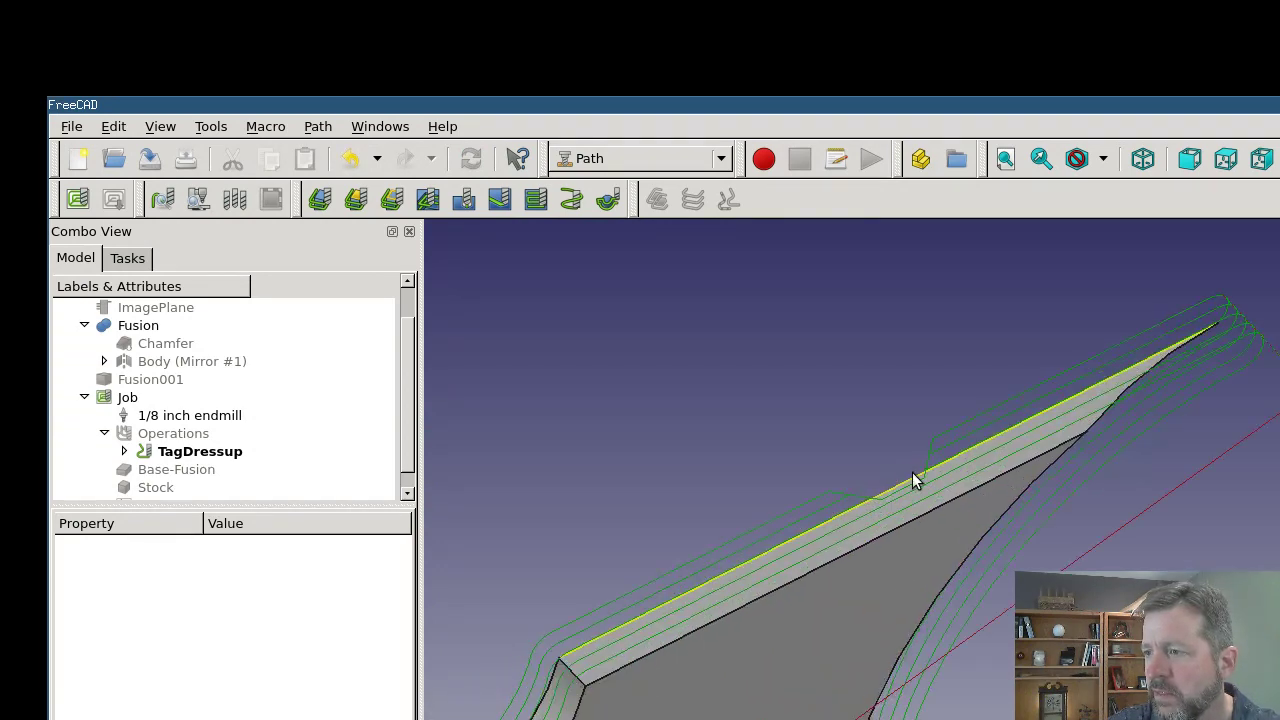
scroll(912, 474, down, 3)
scroll(541, 676, up, 4)
scroll(541, 676, up, 2)
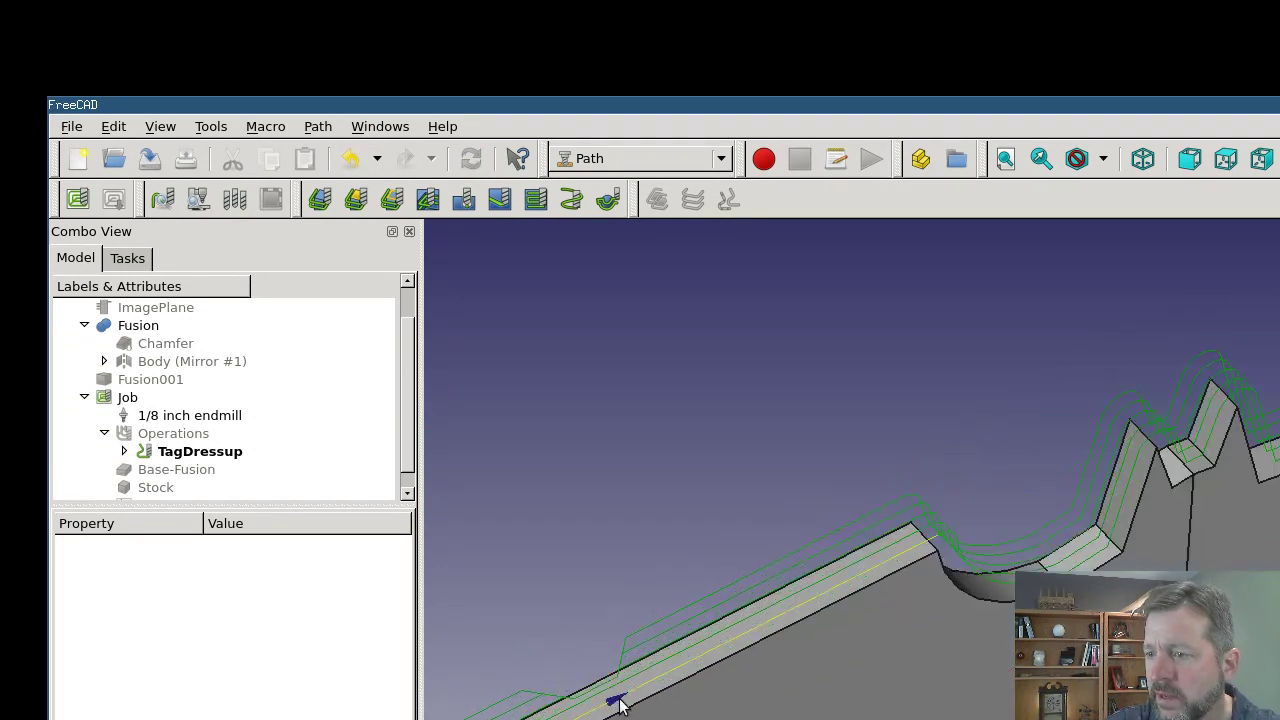
scroll(615, 698, down, 4)
middle_drag(953, 696, 970, 505)
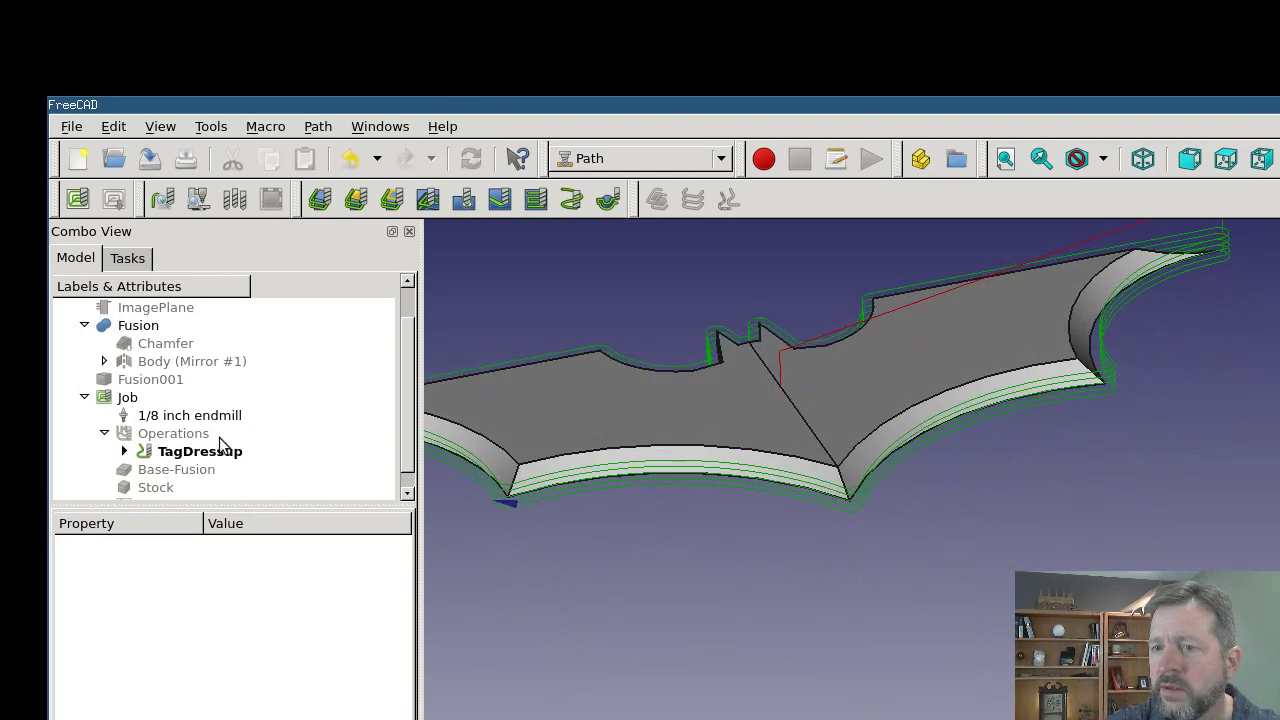
Set the TagDressup's holding tags to a height of 1.50 mm and a width of 3.37 mm
click(205, 455)
double_click(205, 455)
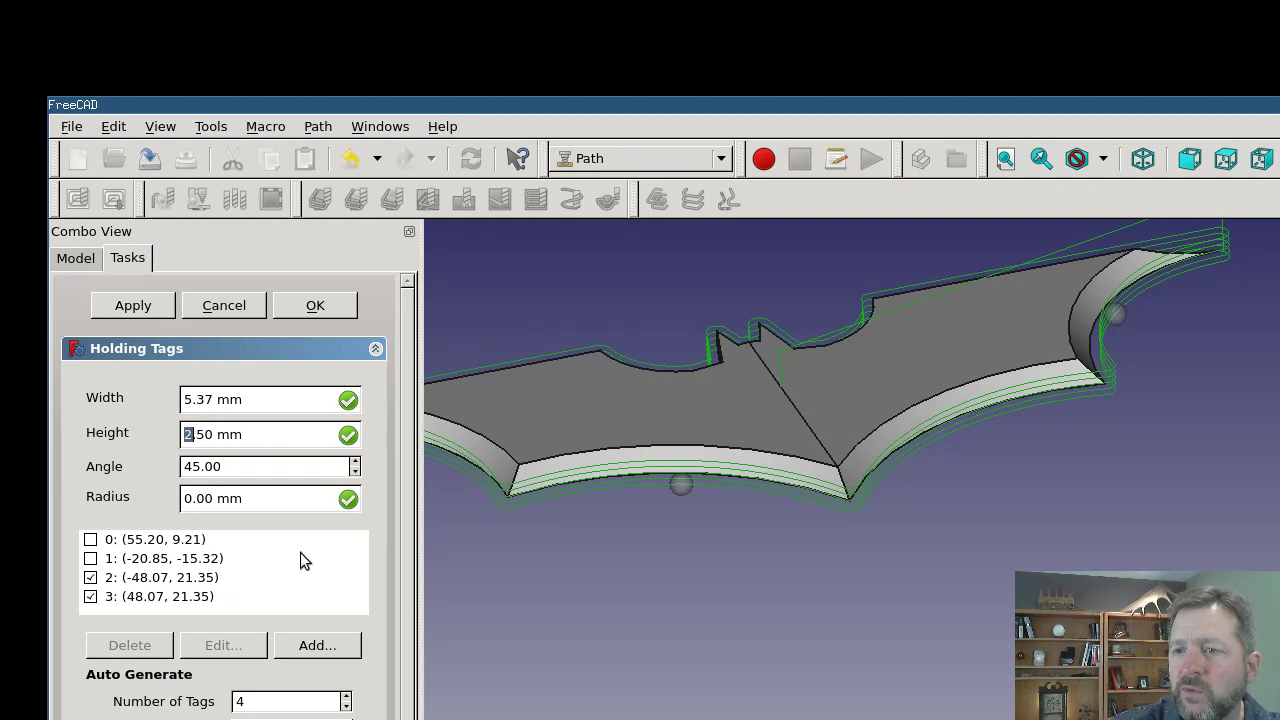
text(1)
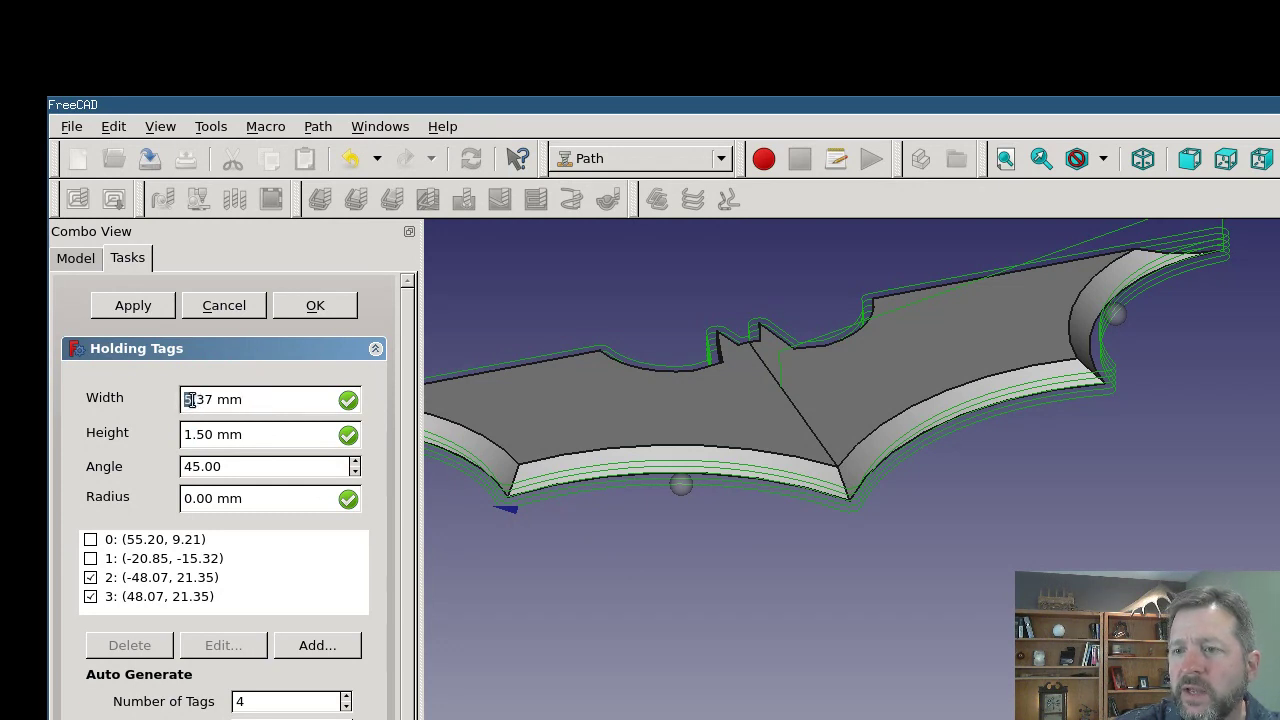
text(3)
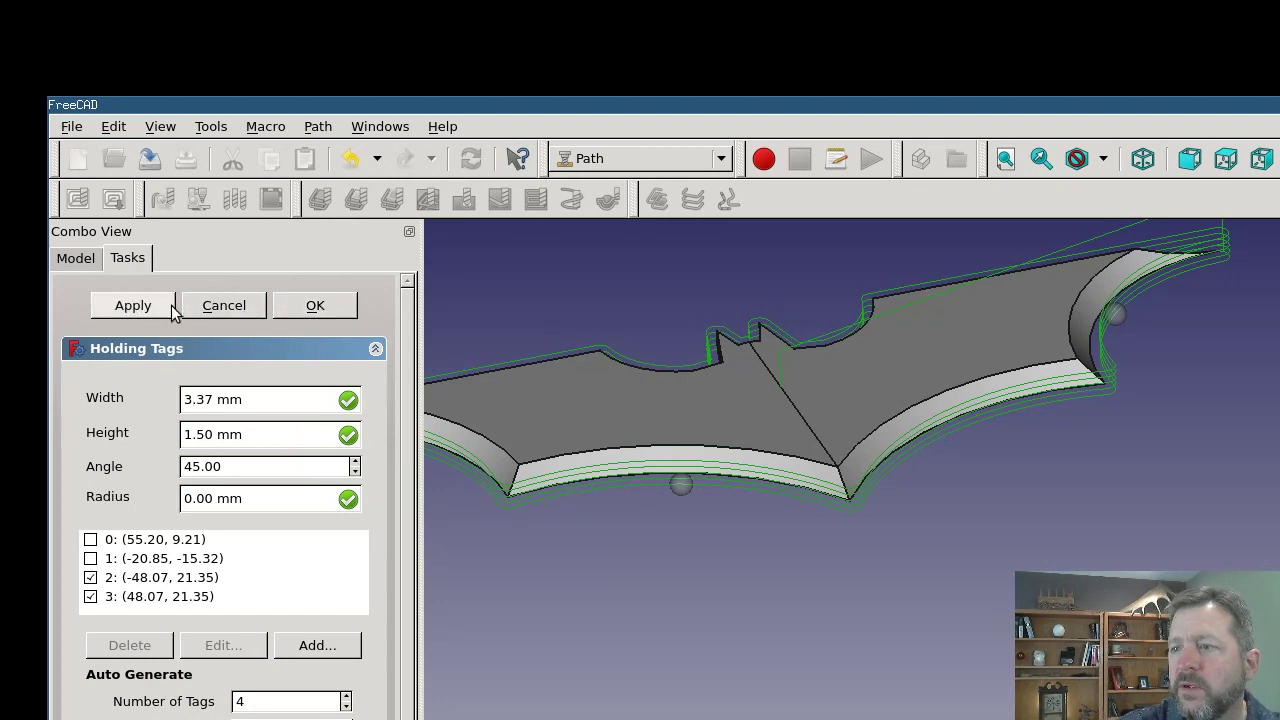
click(322, 307)
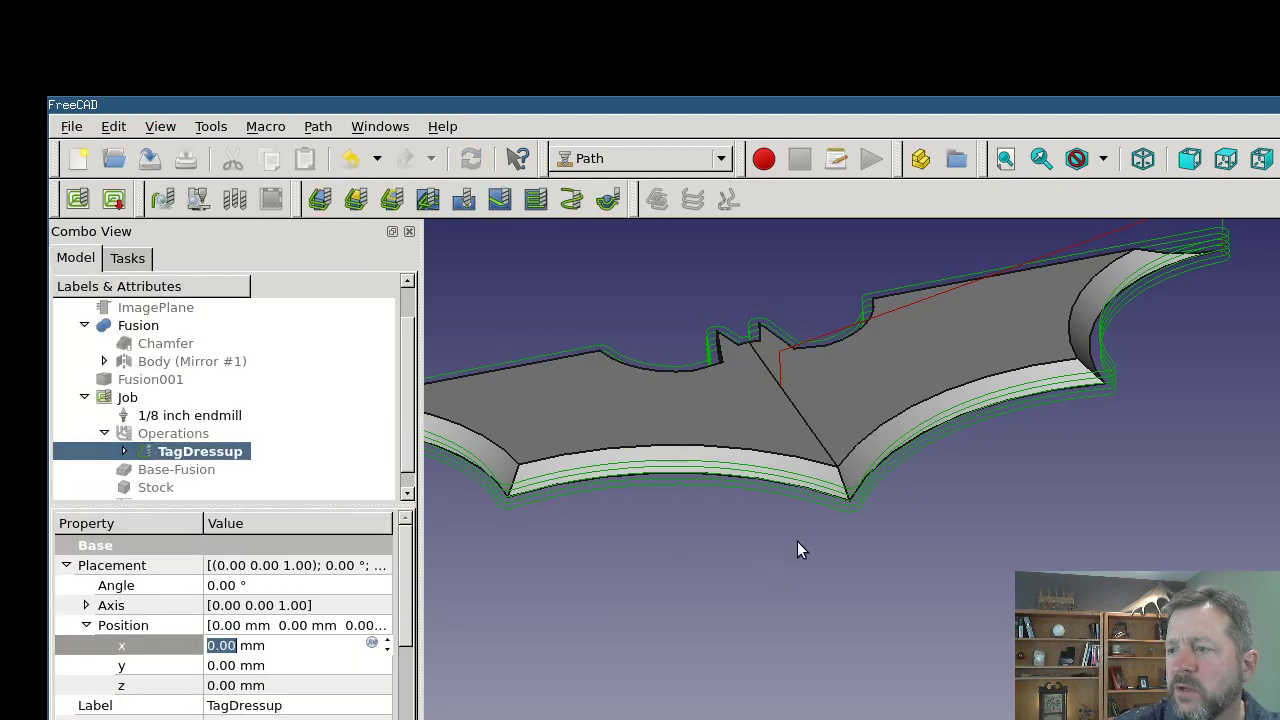
Examine the resized holding tag's profile in the toolpath from the batarang's edge, and the overall path around the outline
middle_drag(797, 541, 1223, 531)
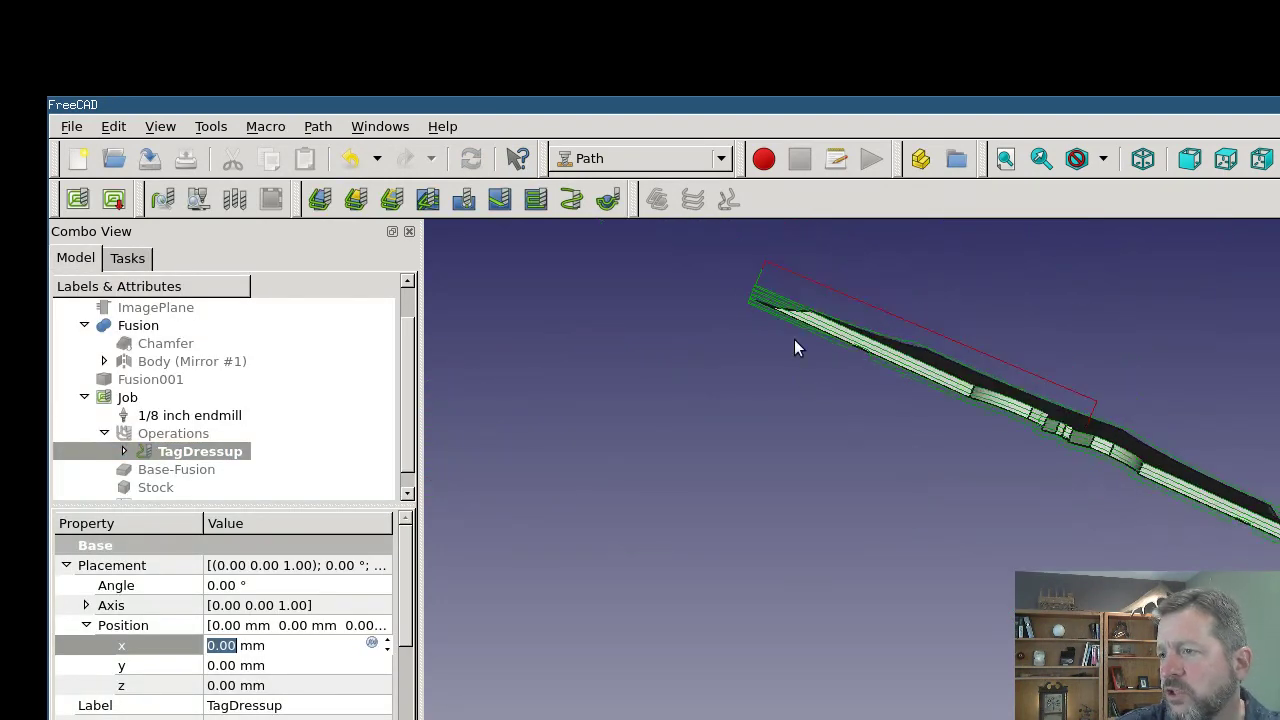
scroll(840, 350, up, 8)
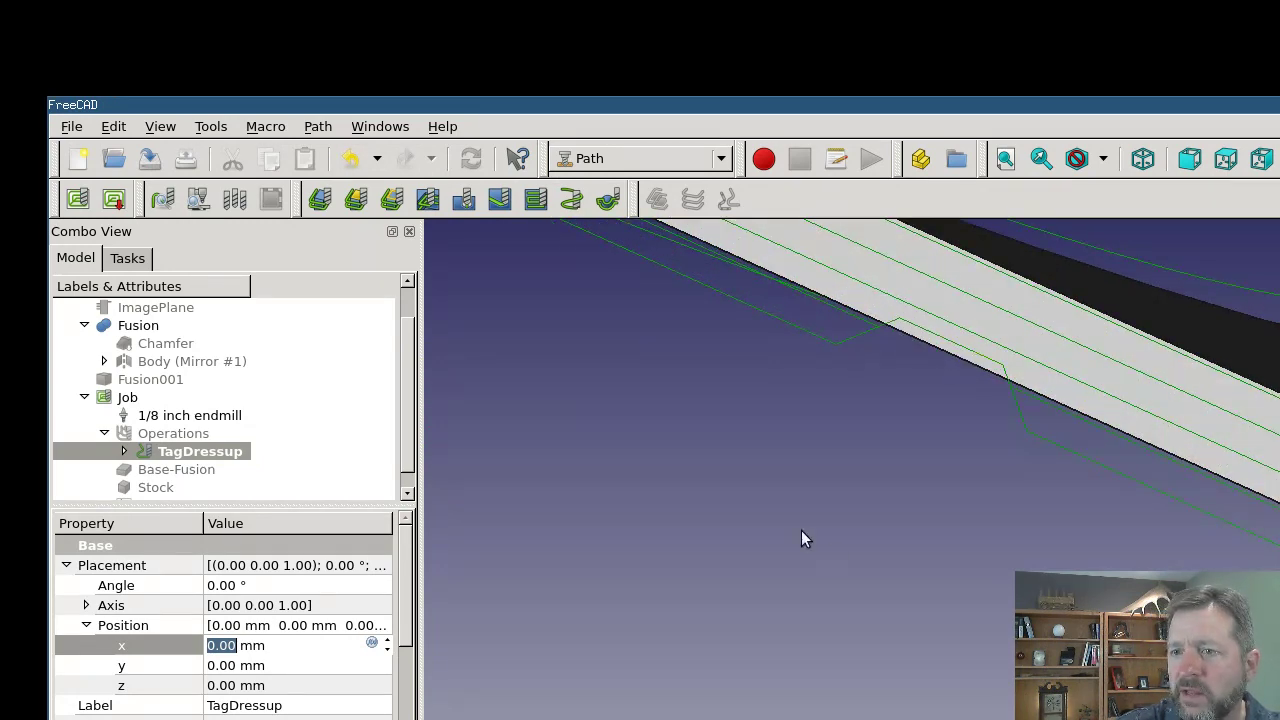
middle_drag(1257, 523, 992, 680)
scroll(979, 517, down, 8)
scroll(992, 680, down, 4)
scroll(995, 682, up, 6)
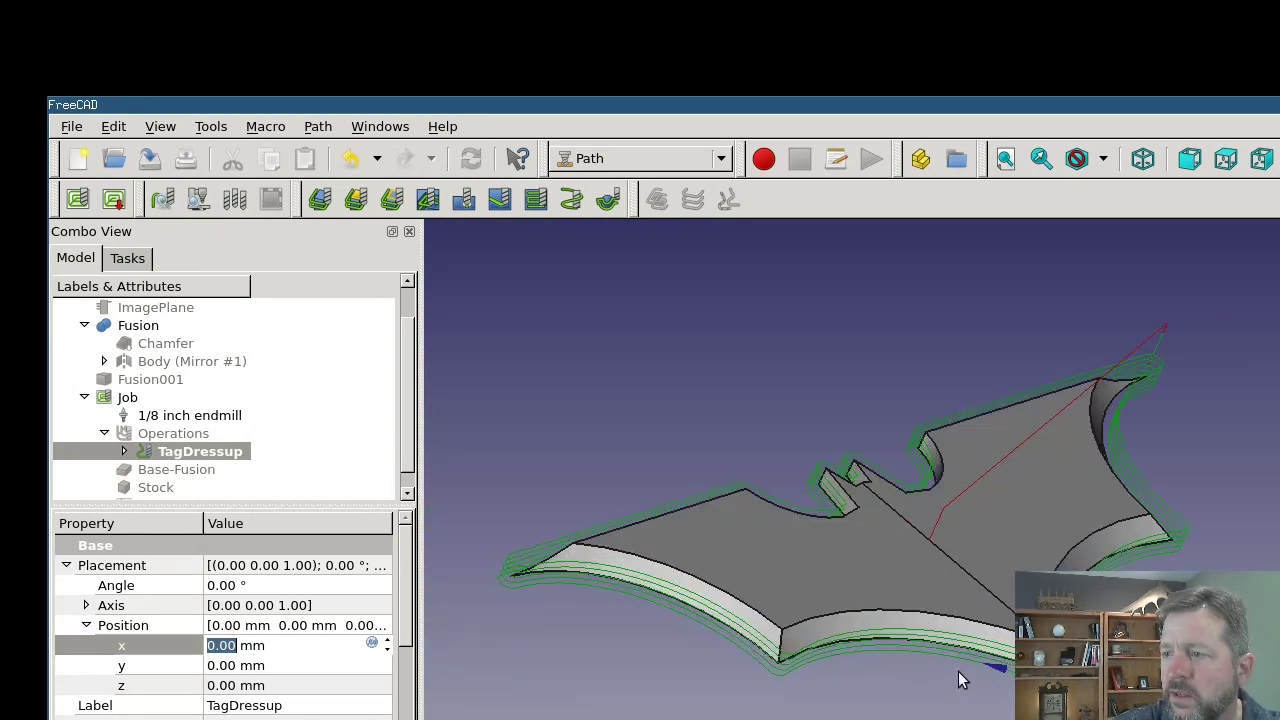
scroll(915, 636, down, 4)
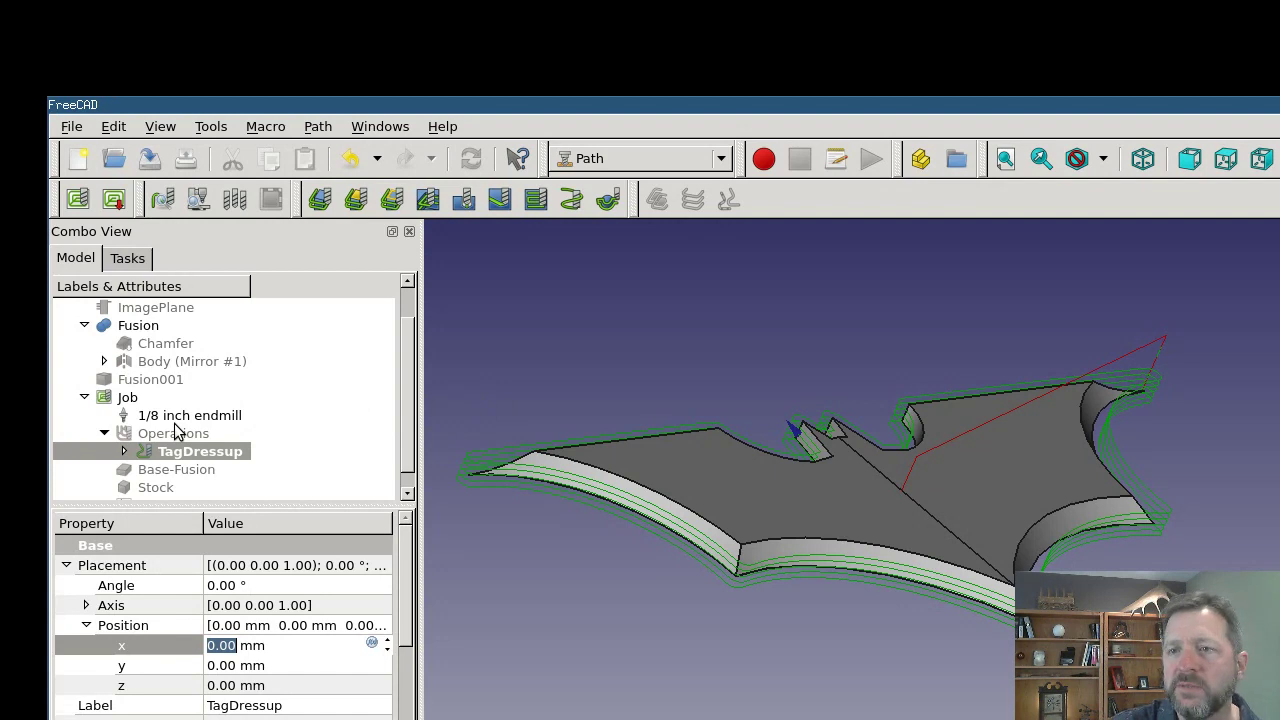
Remove the --inches argument from the job's linuxcnc post-processor output settings, leaving only --no-header
double_click(139, 397)
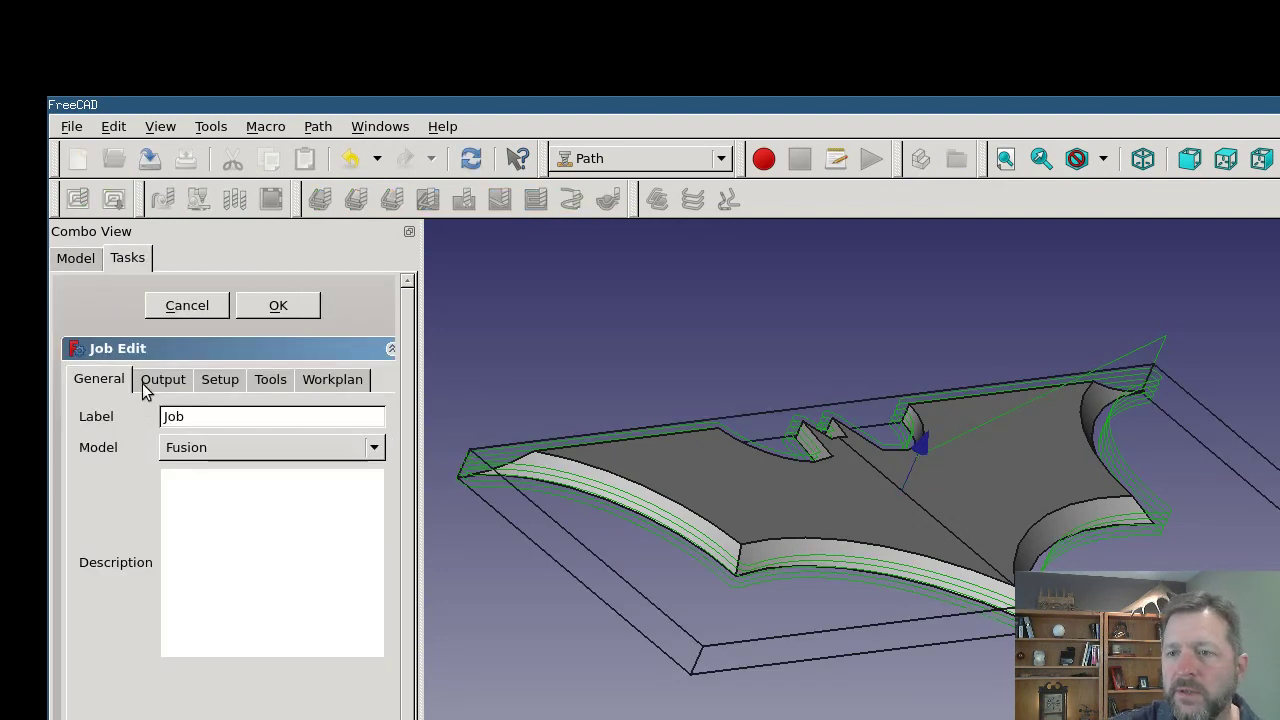
click(150, 385)
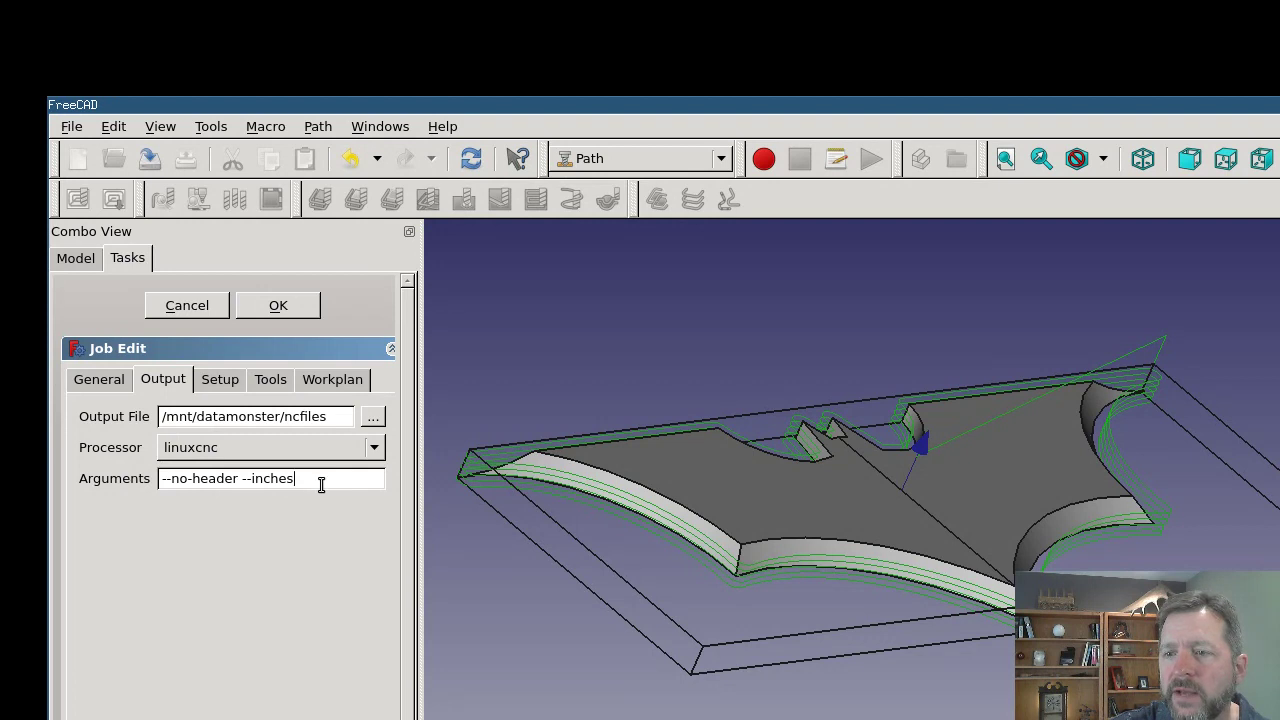
drag(320, 480, 251, 482)
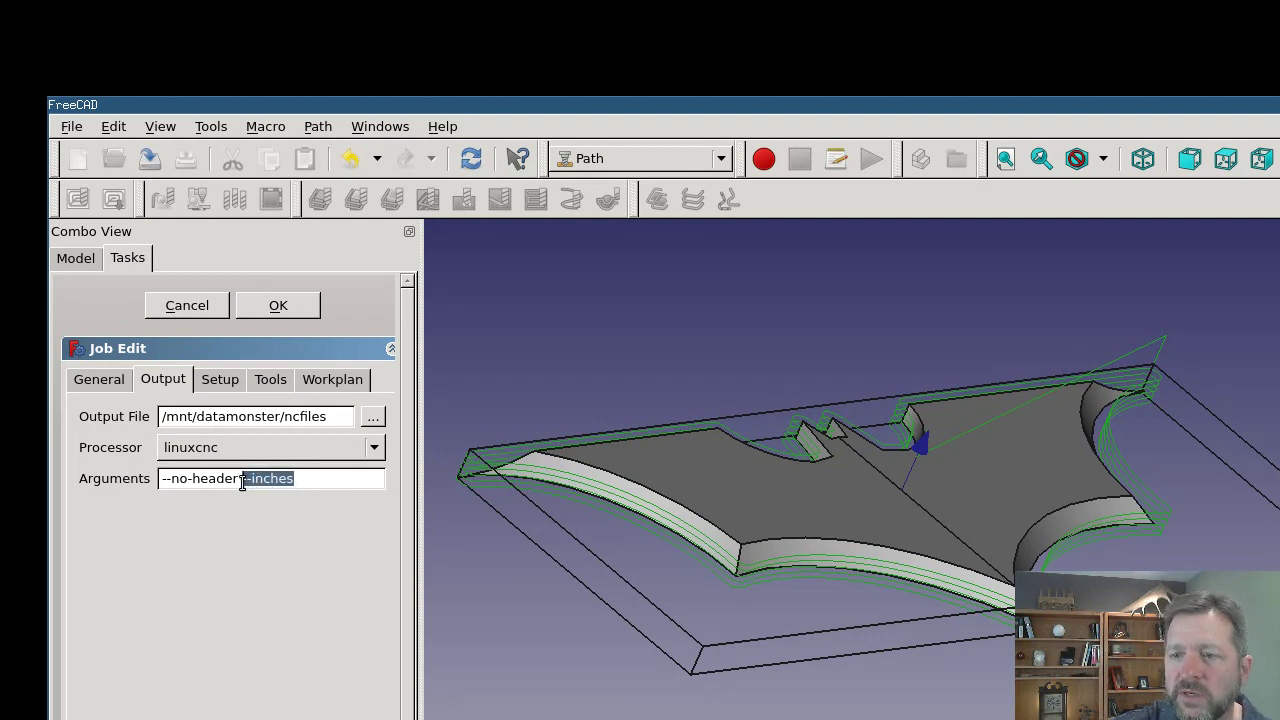
key(BackSpace)
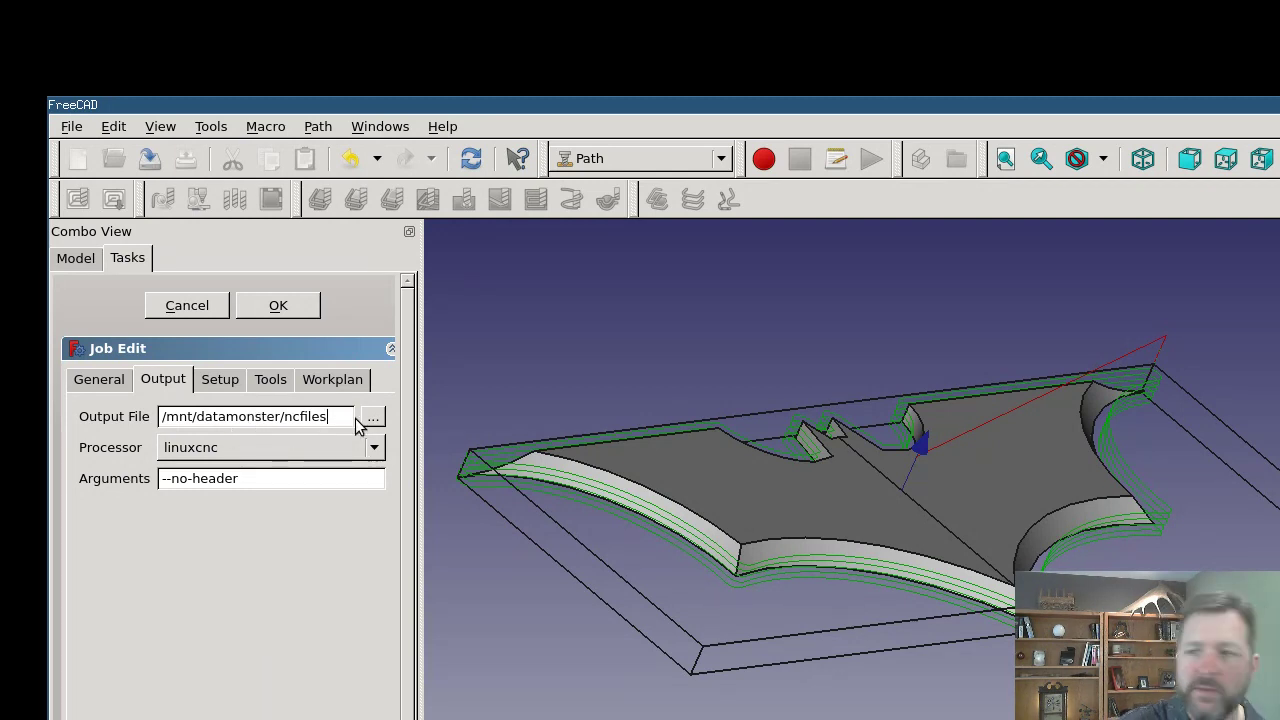
Set the job's output file to /mnt/datamonster/ncfiles/batarang.ngc and accept the job settings
text(tara)
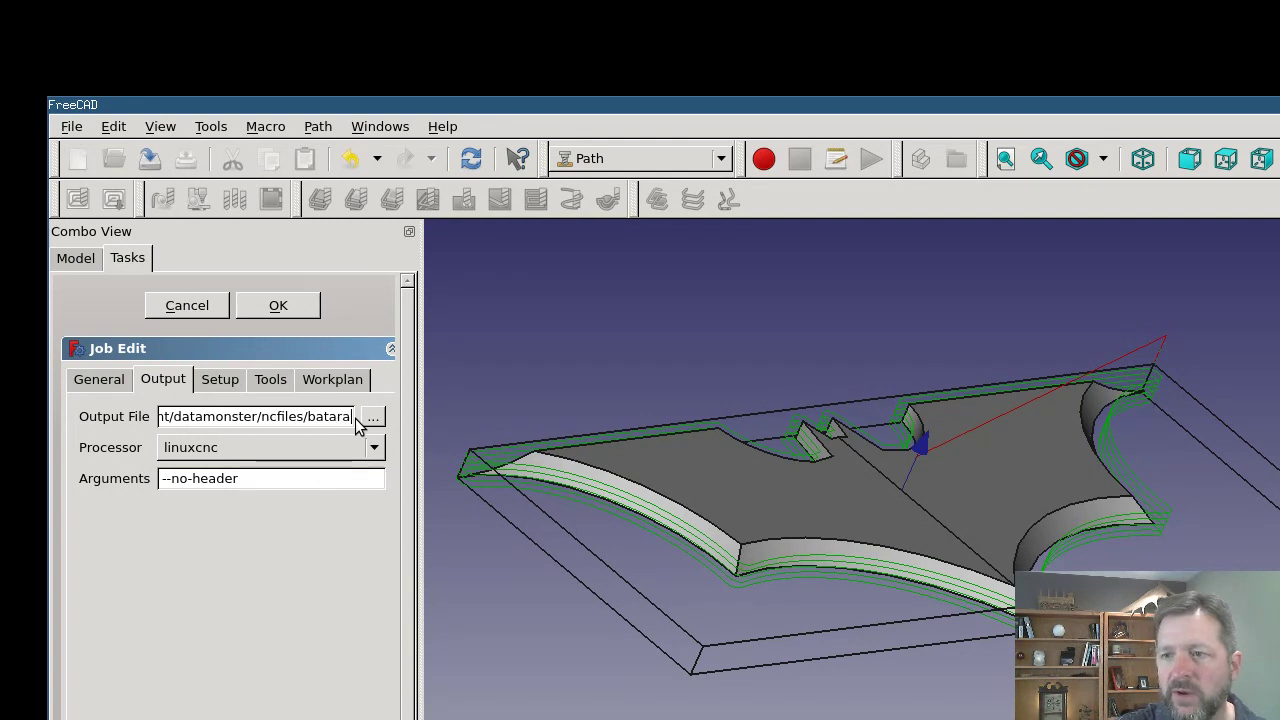
text(ng.ngc)
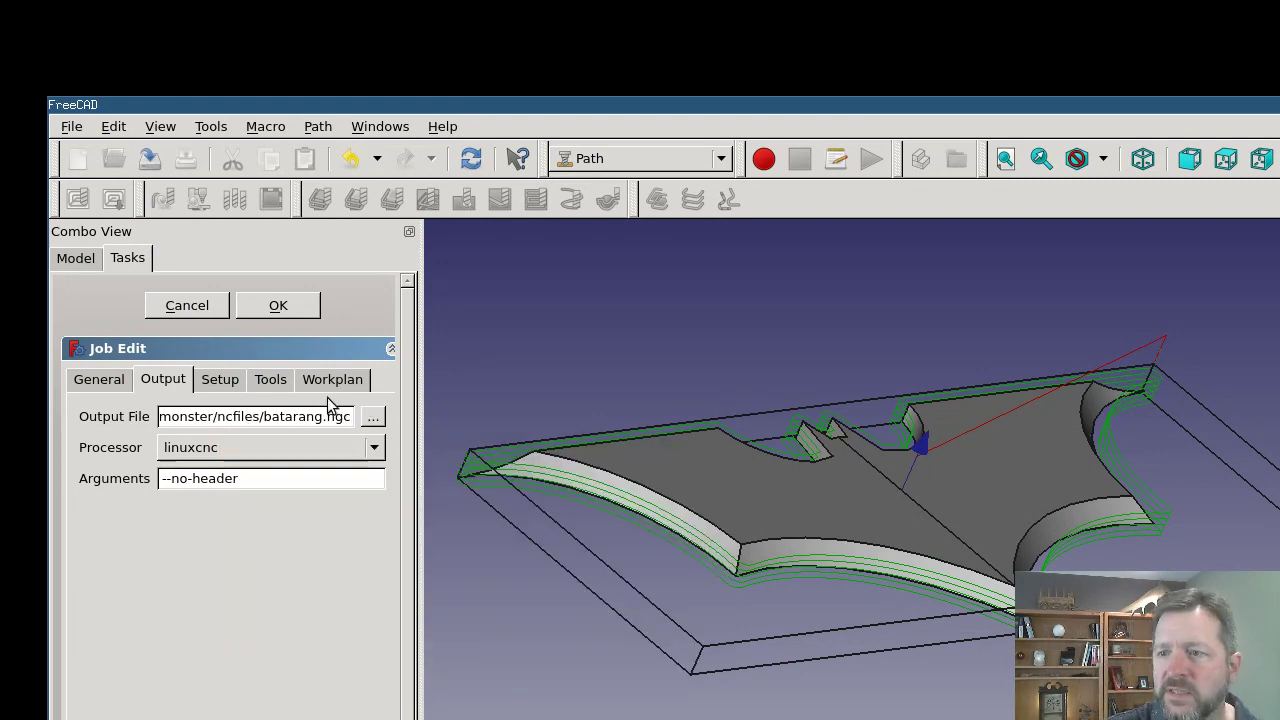
click(290, 478)
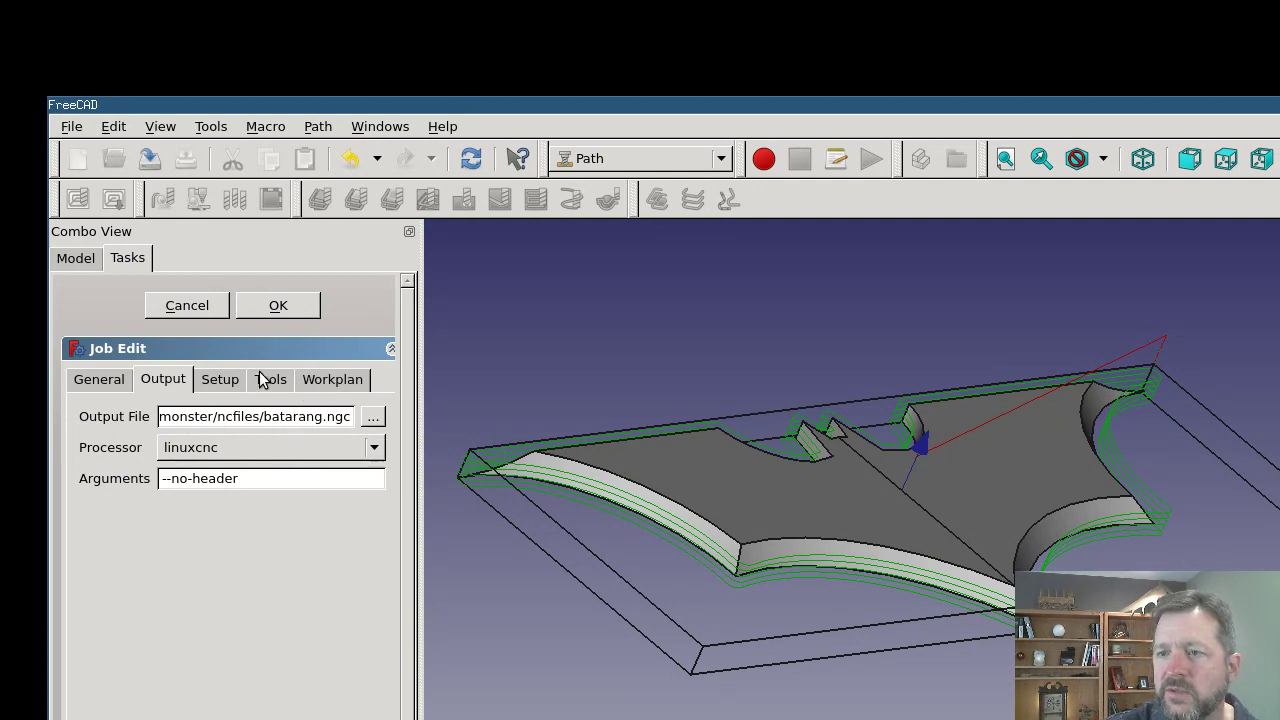
click(101, 381)
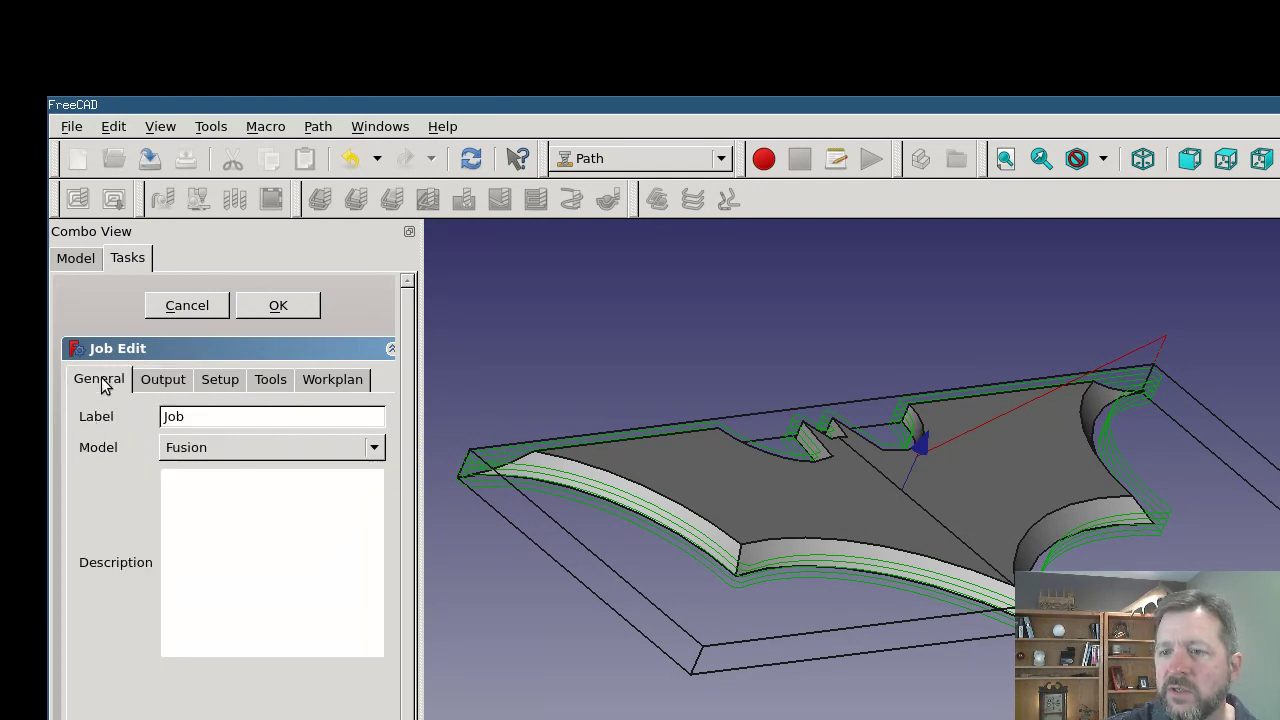
click(282, 306)
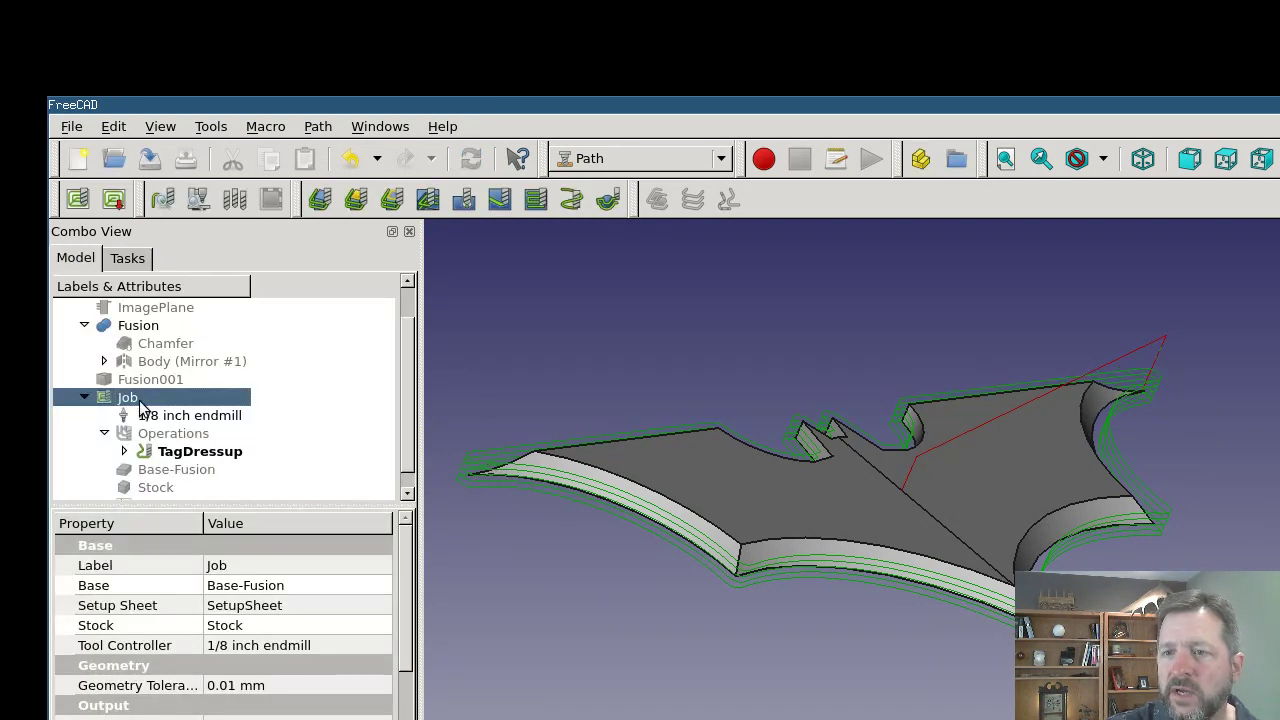
Post-process the job and save the G-code as batarang.ngc in /mnt/datamonster/ncfiles
click(117, 201)
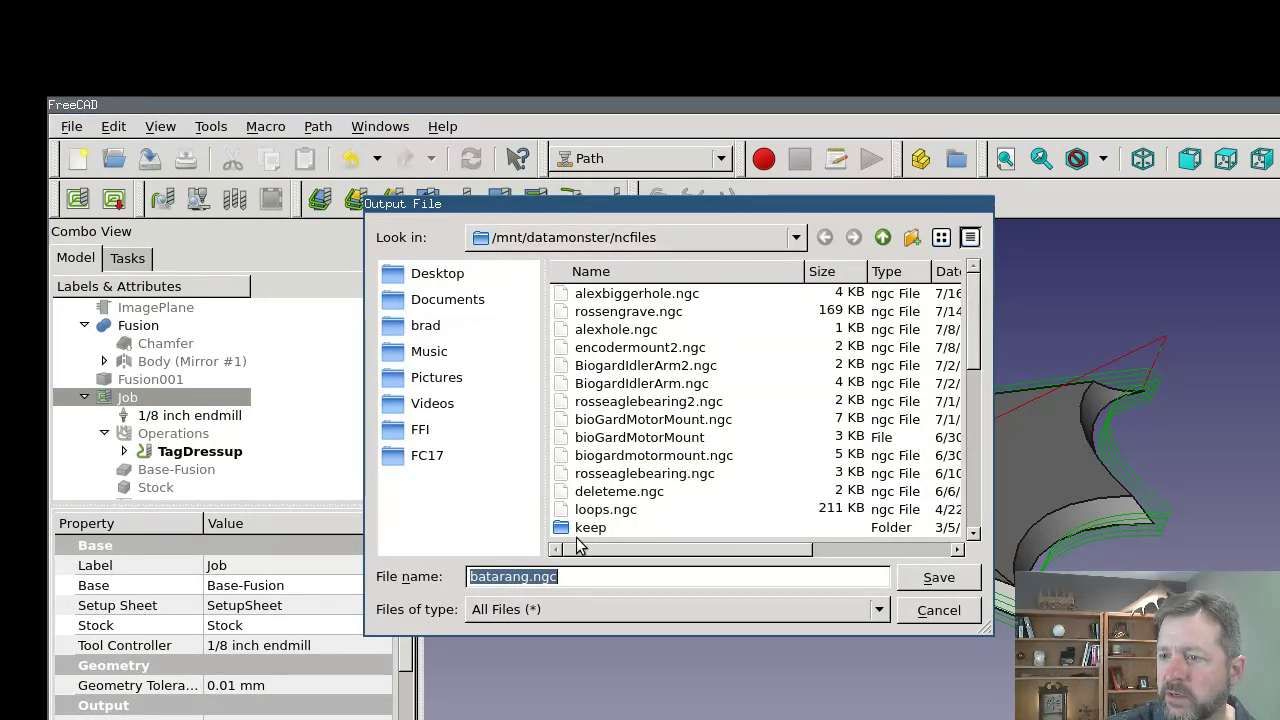
click(935, 577)
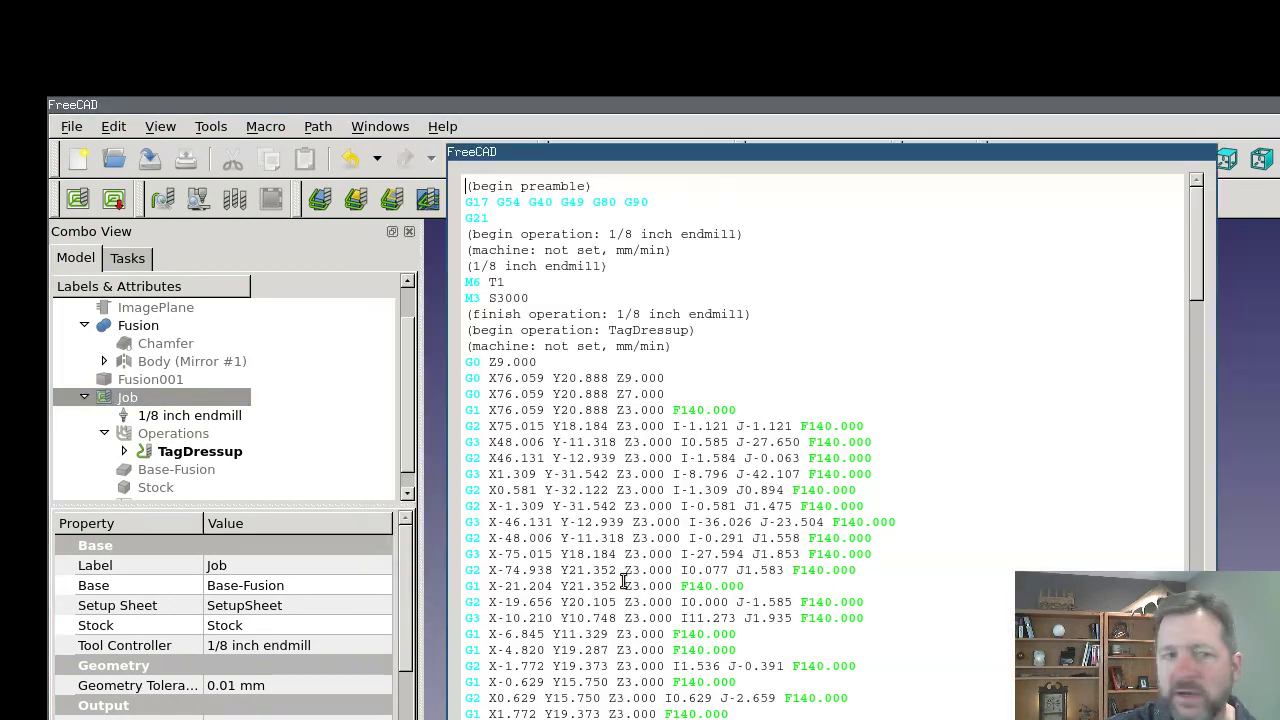
Review the generated G-code, checking the preamble, the tool change, the spindle speed and the feed rates on the cutting moves
scroll(763, 343, down, 4)
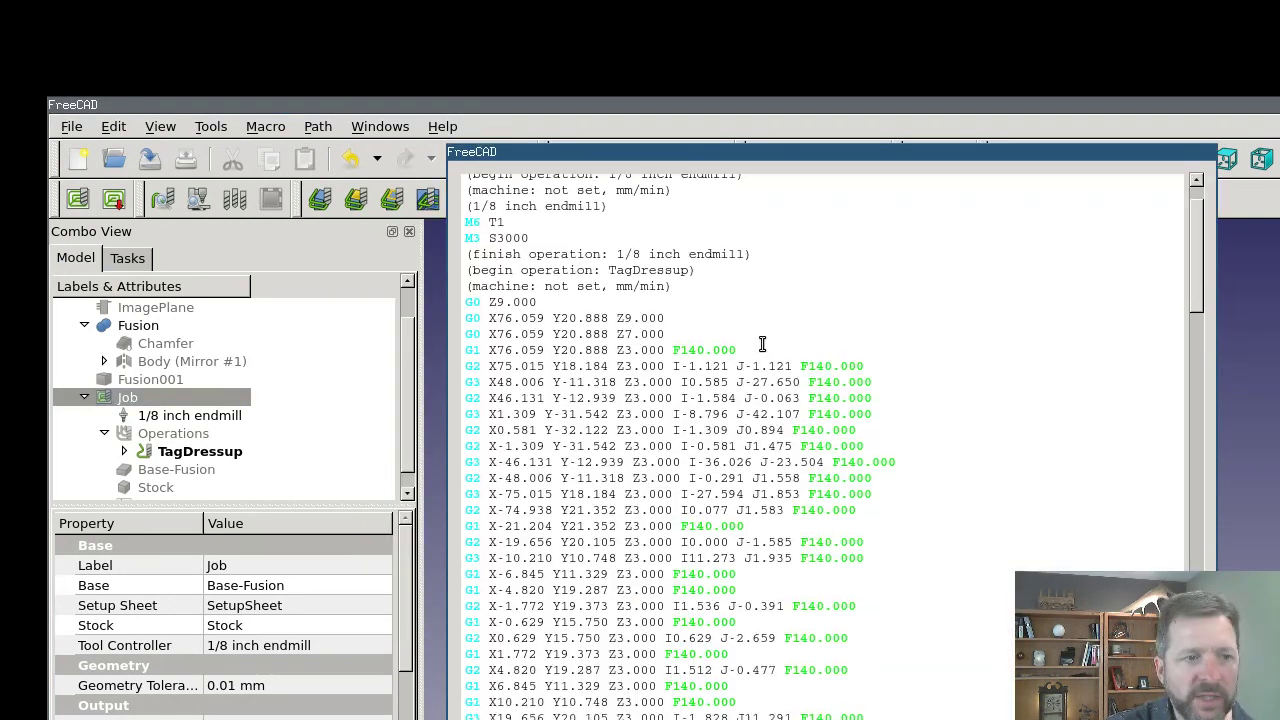
scroll(775, 338, up, 4)
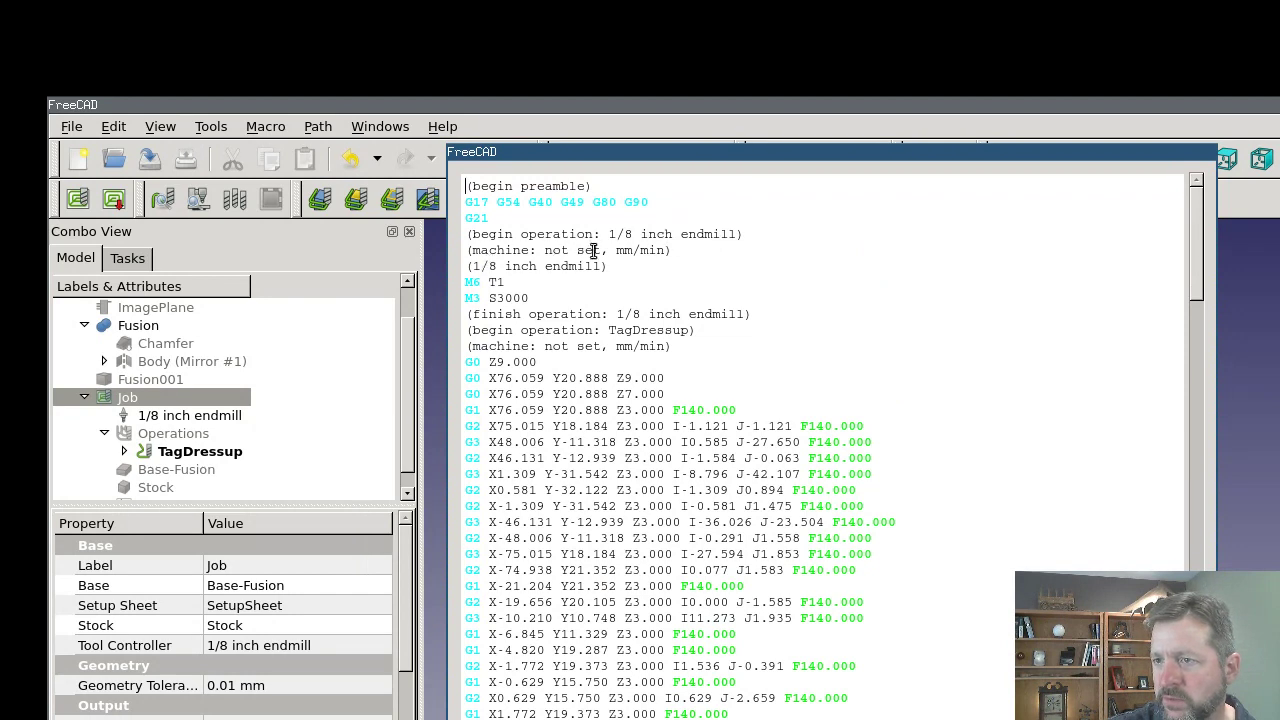
drag(609, 234, 741, 233)
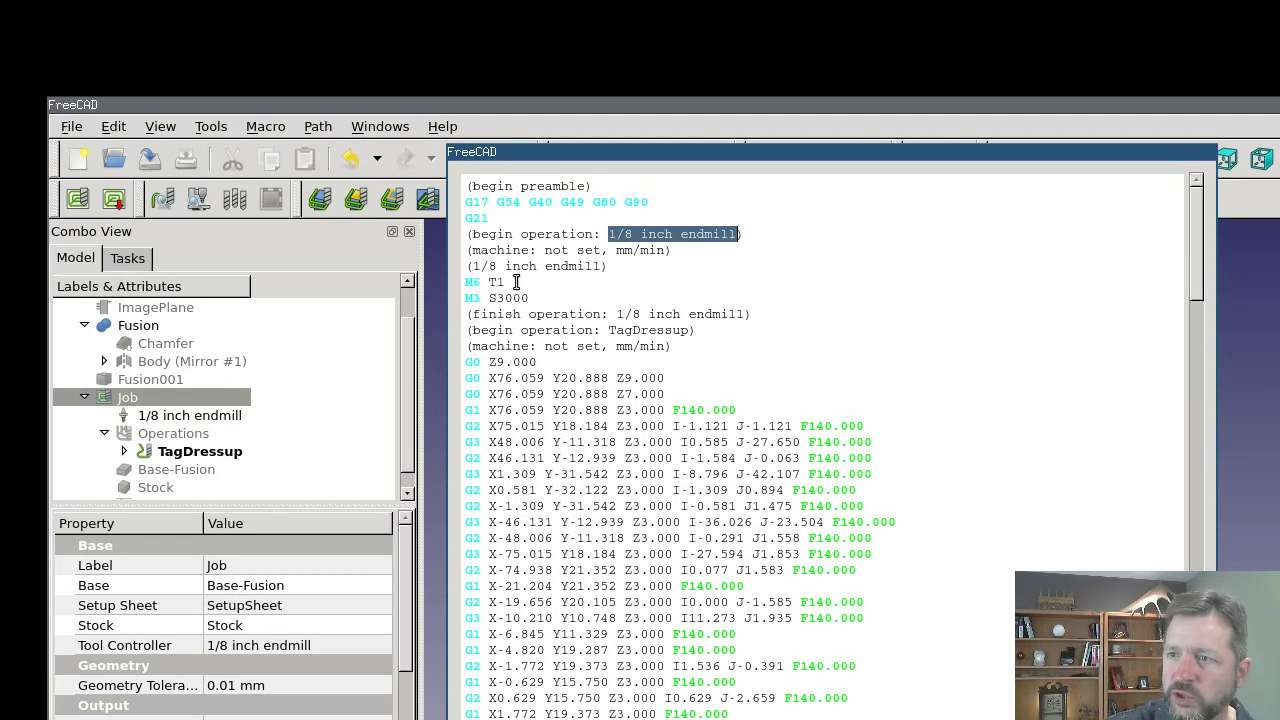
drag(505, 282, 484, 298)
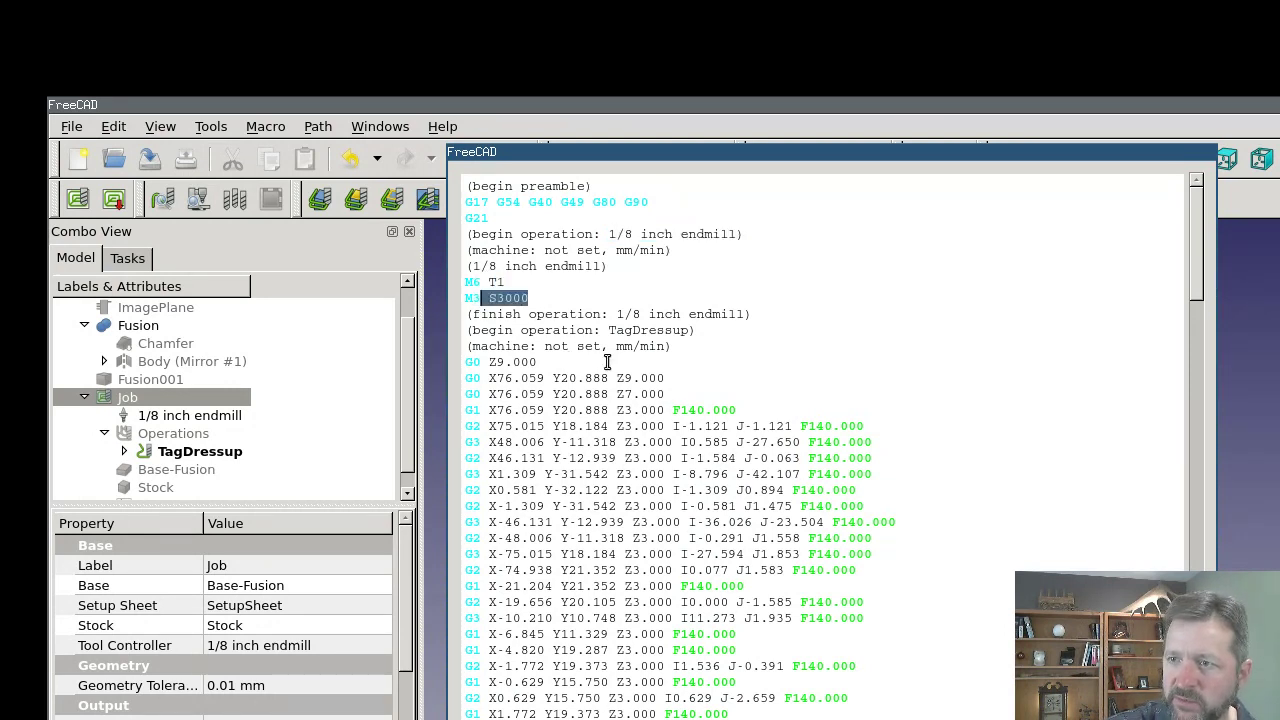
scroll(612, 328, down, 14)
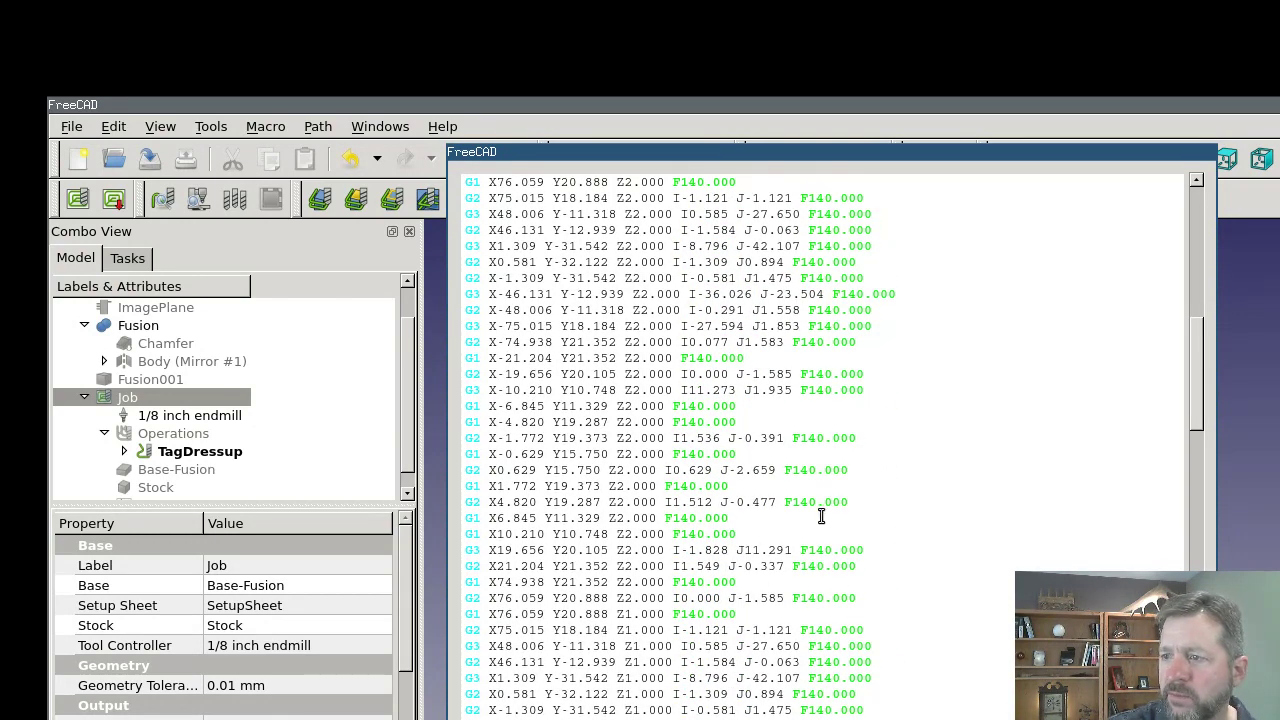
drag(841, 502, 778, 497)
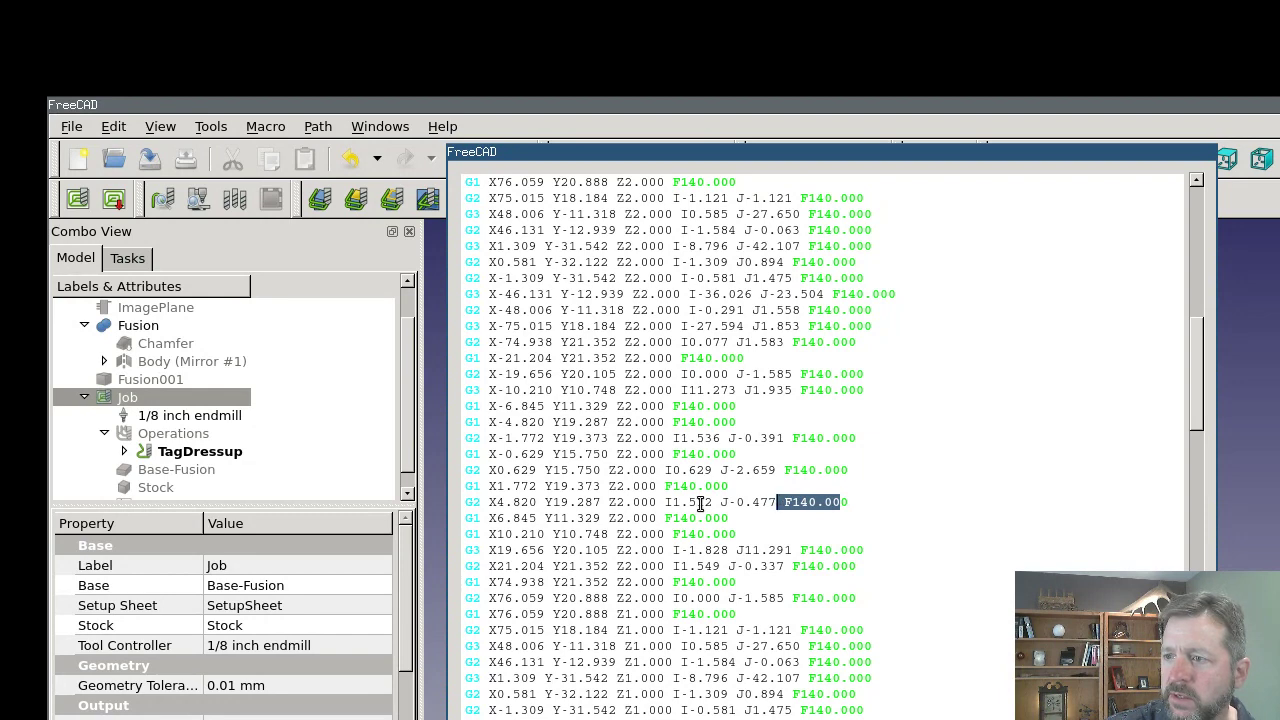
Check the Z depths of the remaining passes and the holding-tag moves in the G-code, and close the listing
scroll(700, 503, down, 15)
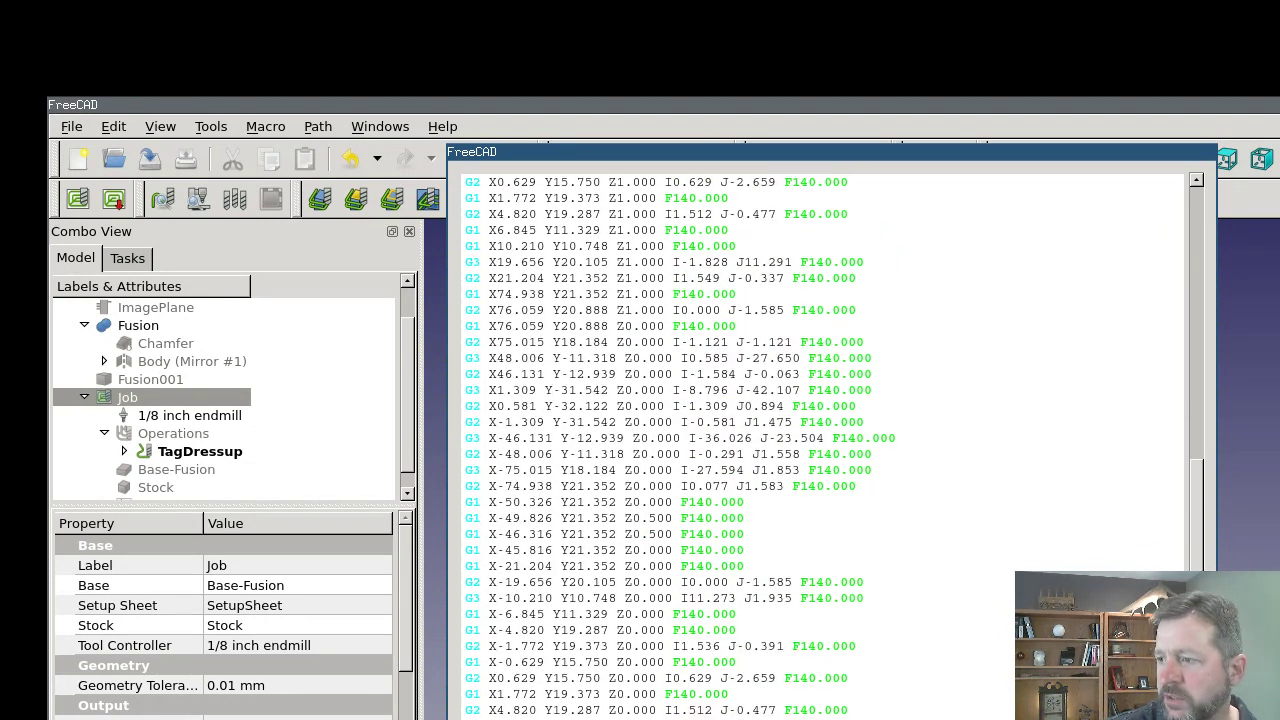
key(Escape)
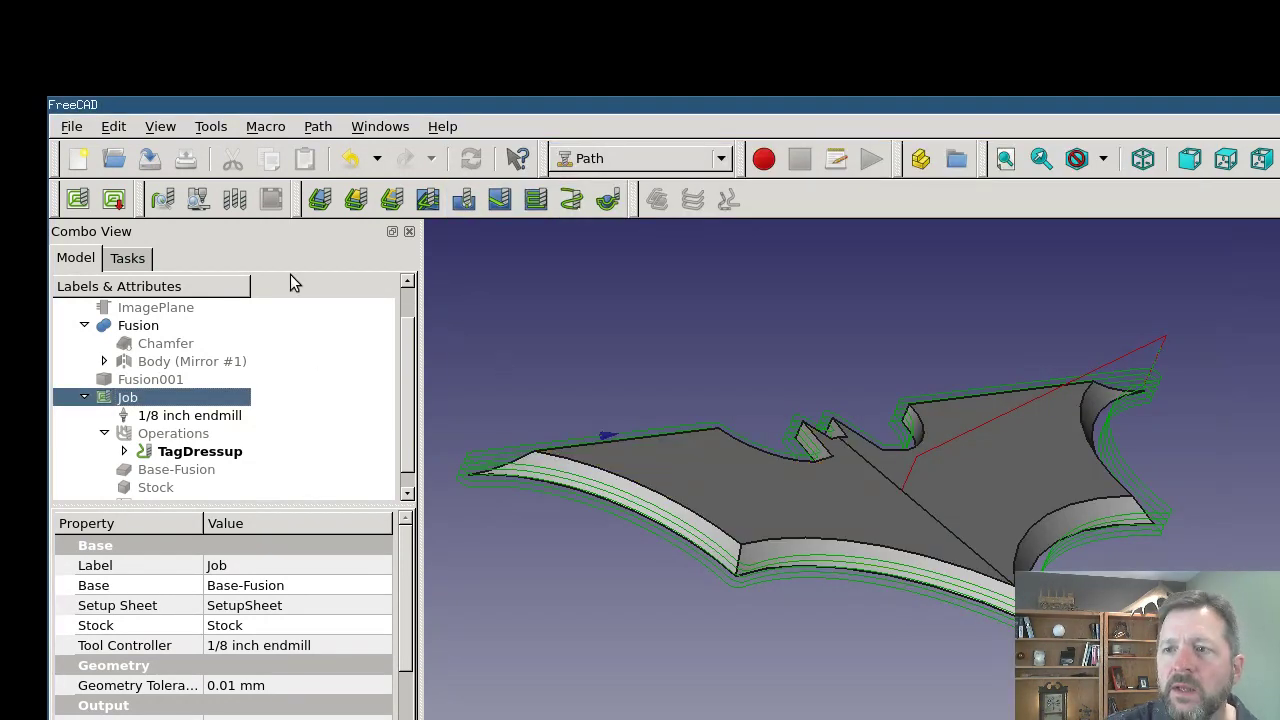
Simulate the job's TagDressup toolpath on the stock with the accuracy set to 0.3%
click(198, 200)
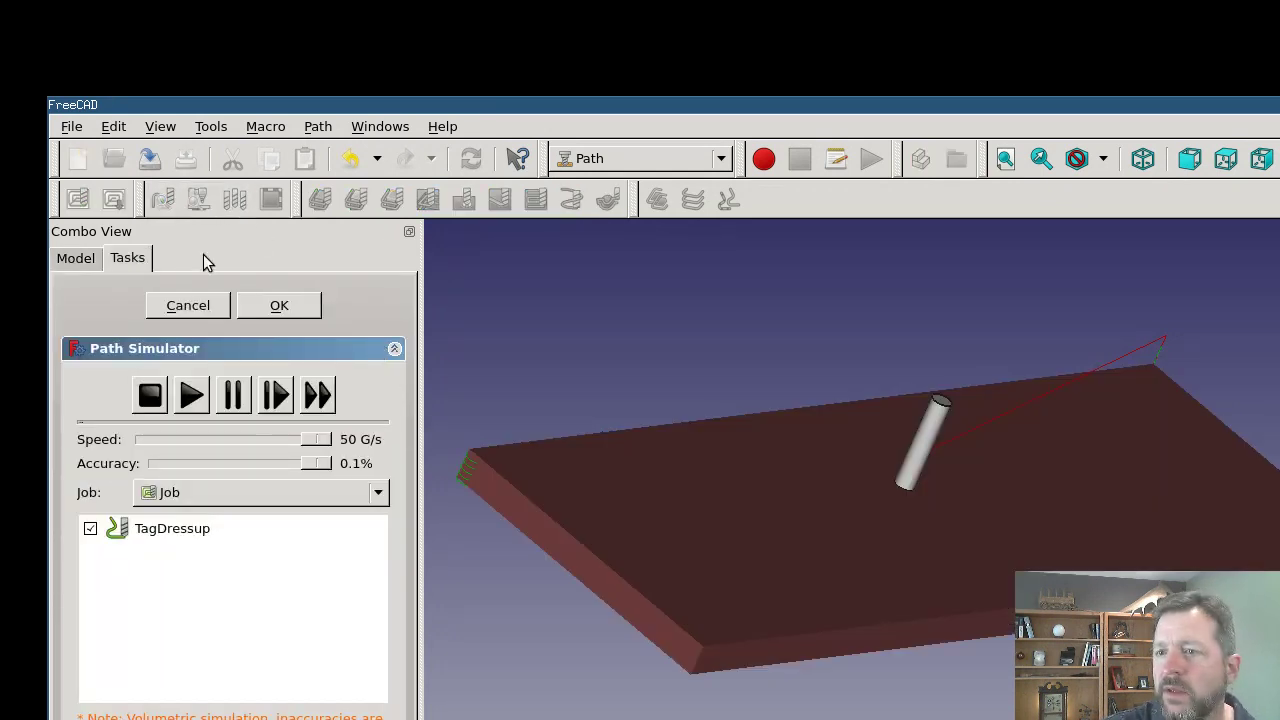
drag(310, 470, 288, 468)
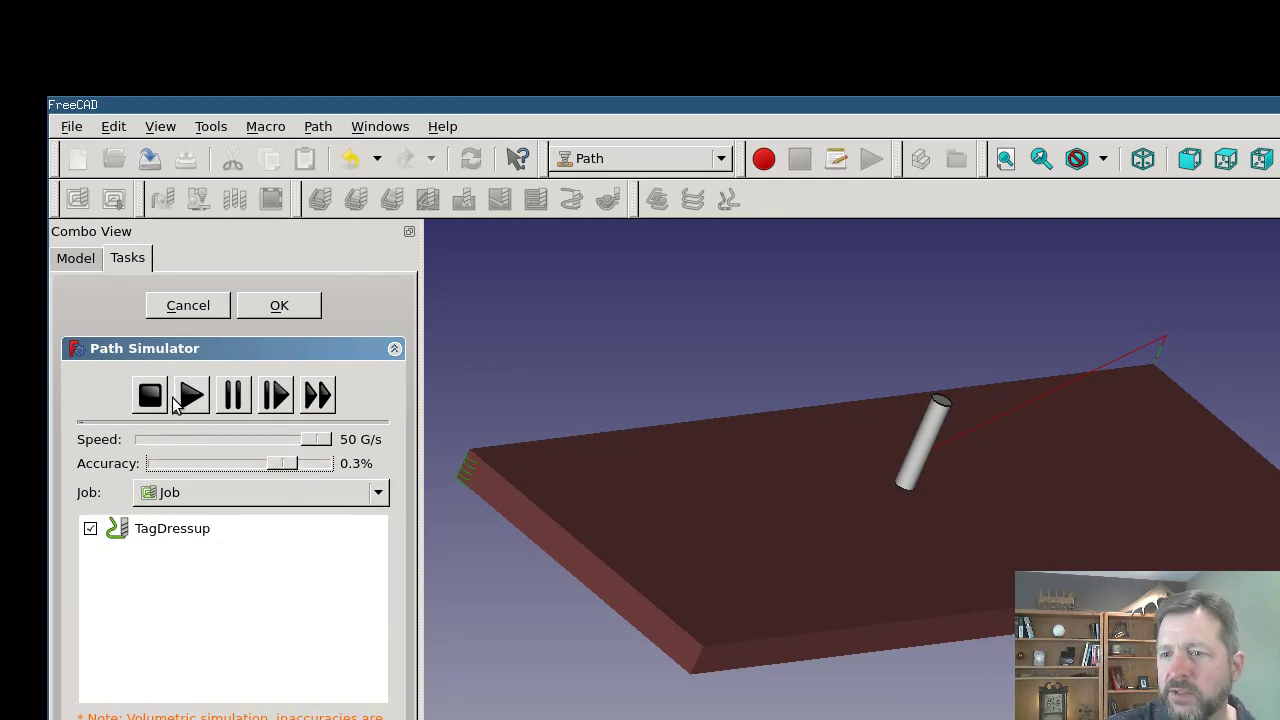
click(190, 396)
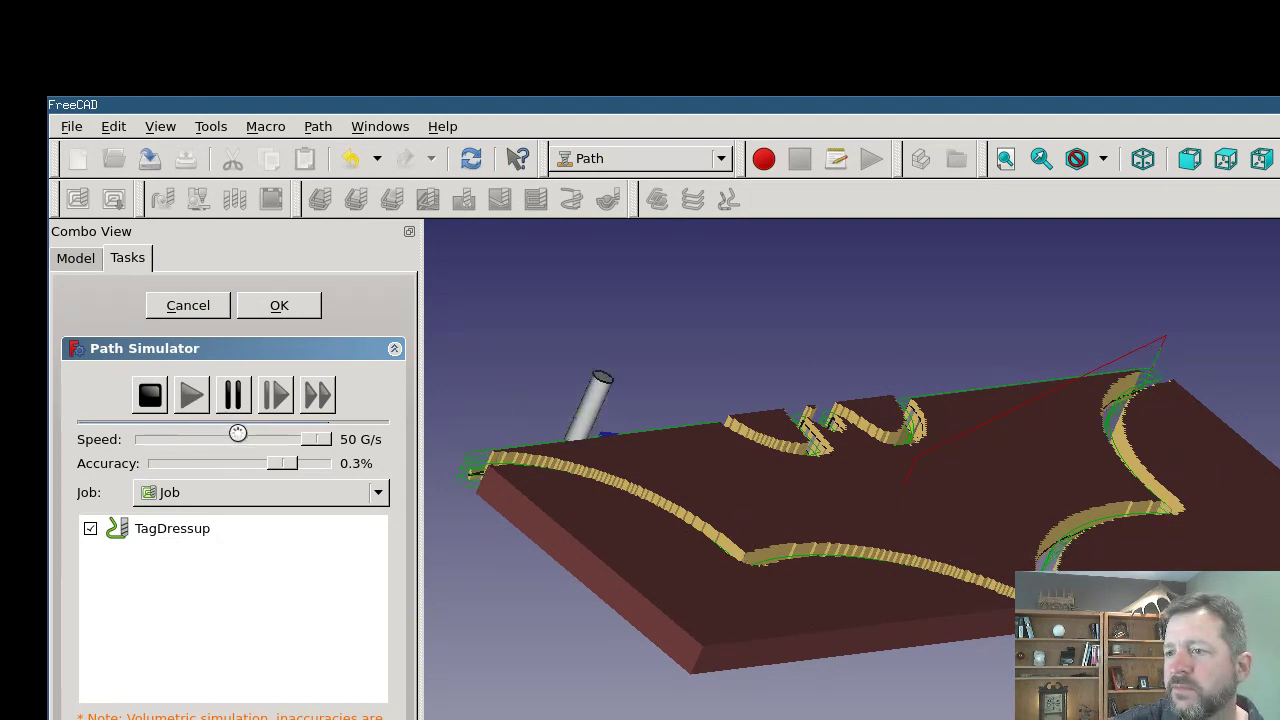
drag(237, 432, 260, 440)
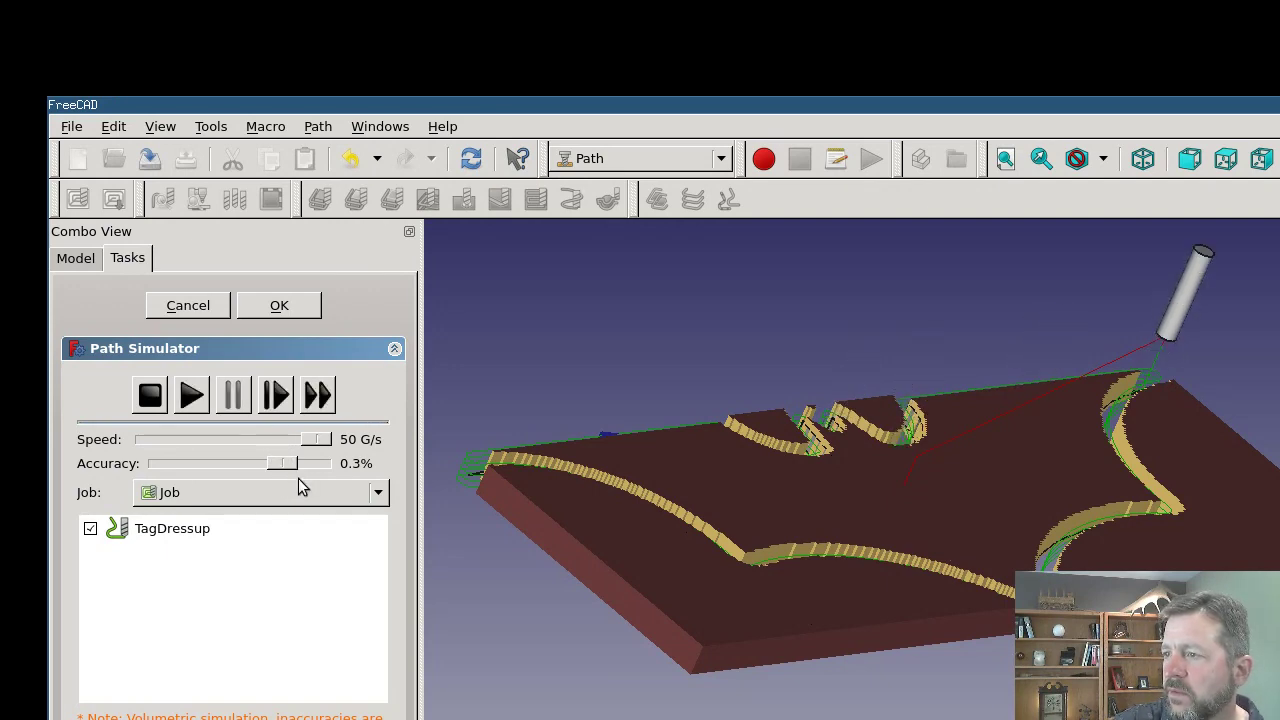
Examine the simulated cut up close, checking the holding tags along the batarang's straight edge and the overall outline
middle_drag(636, 440, 649, 393)
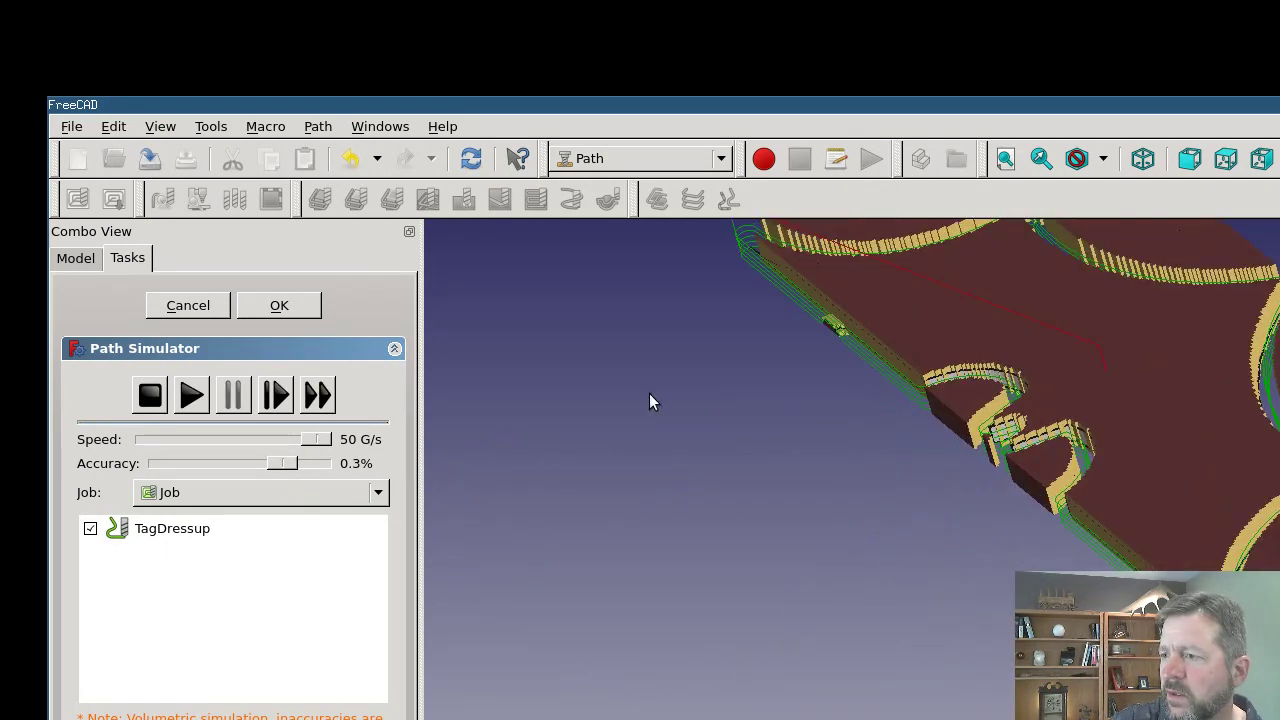
scroll(780, 371, up, 10)
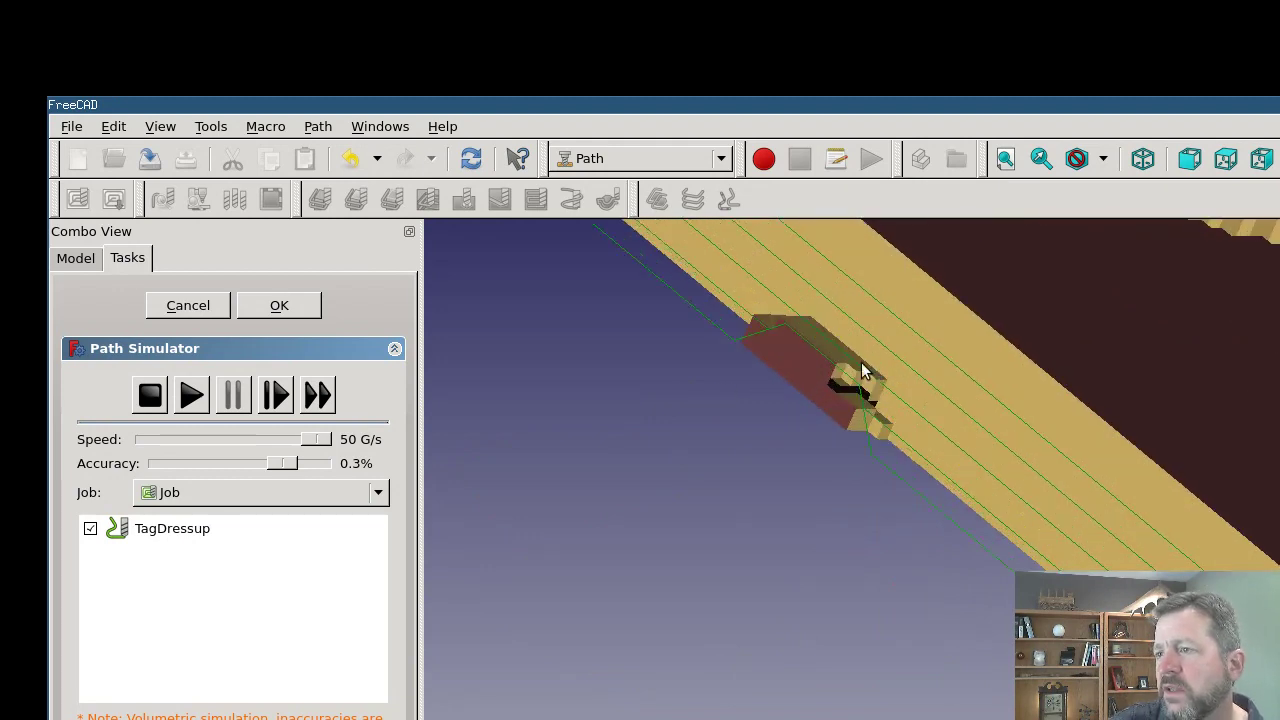
scroll(835, 387, down, 10)
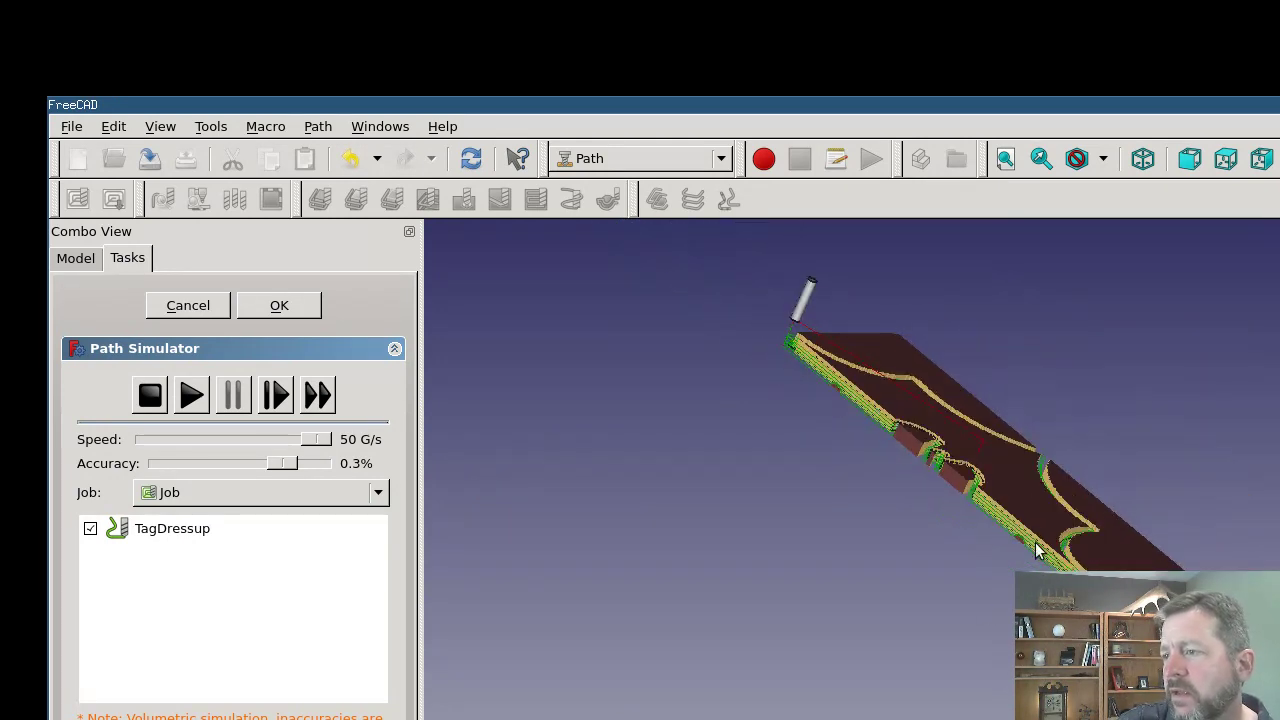
scroll(858, 590, up, 10)
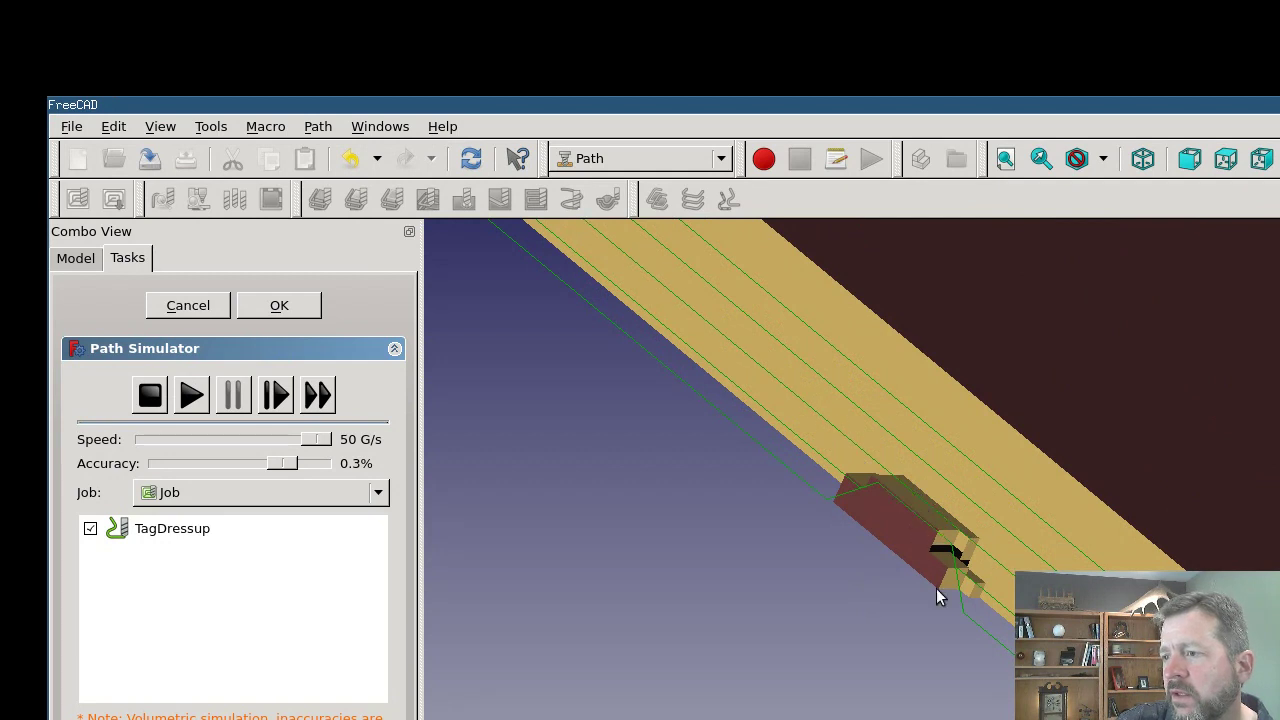
scroll(948, 558, up, 3)
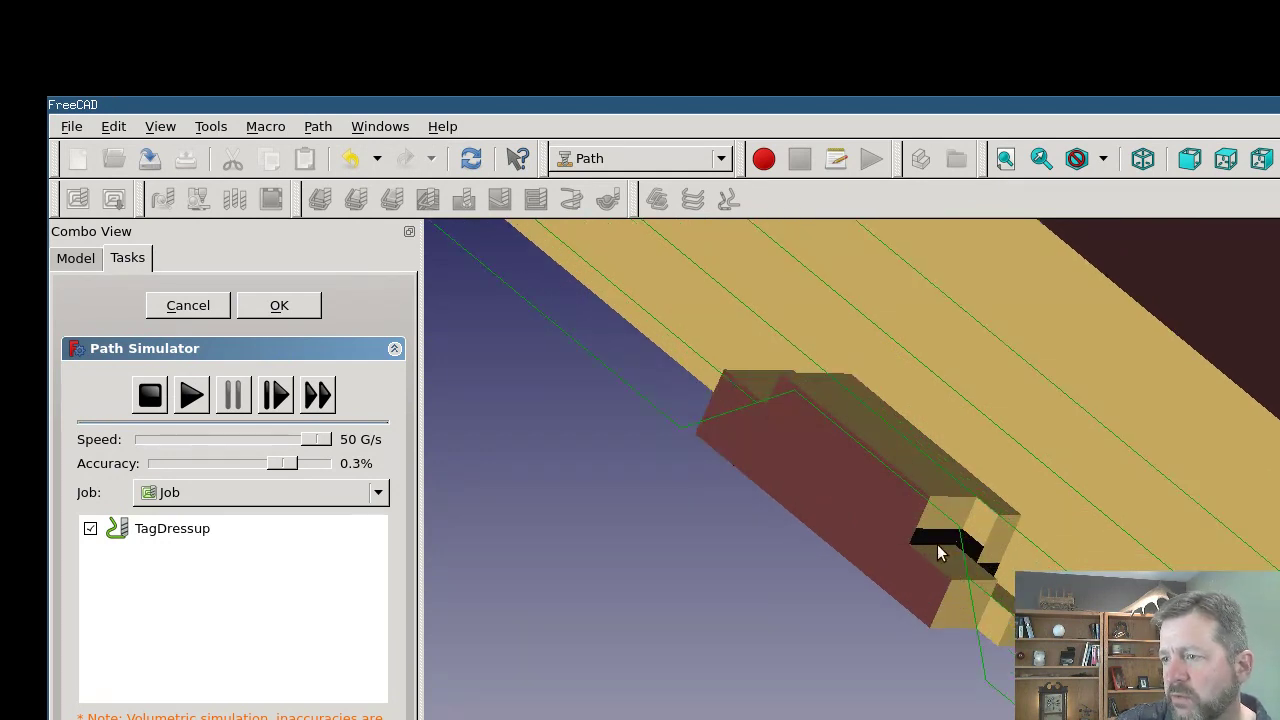
scroll(970, 510, down, 5)
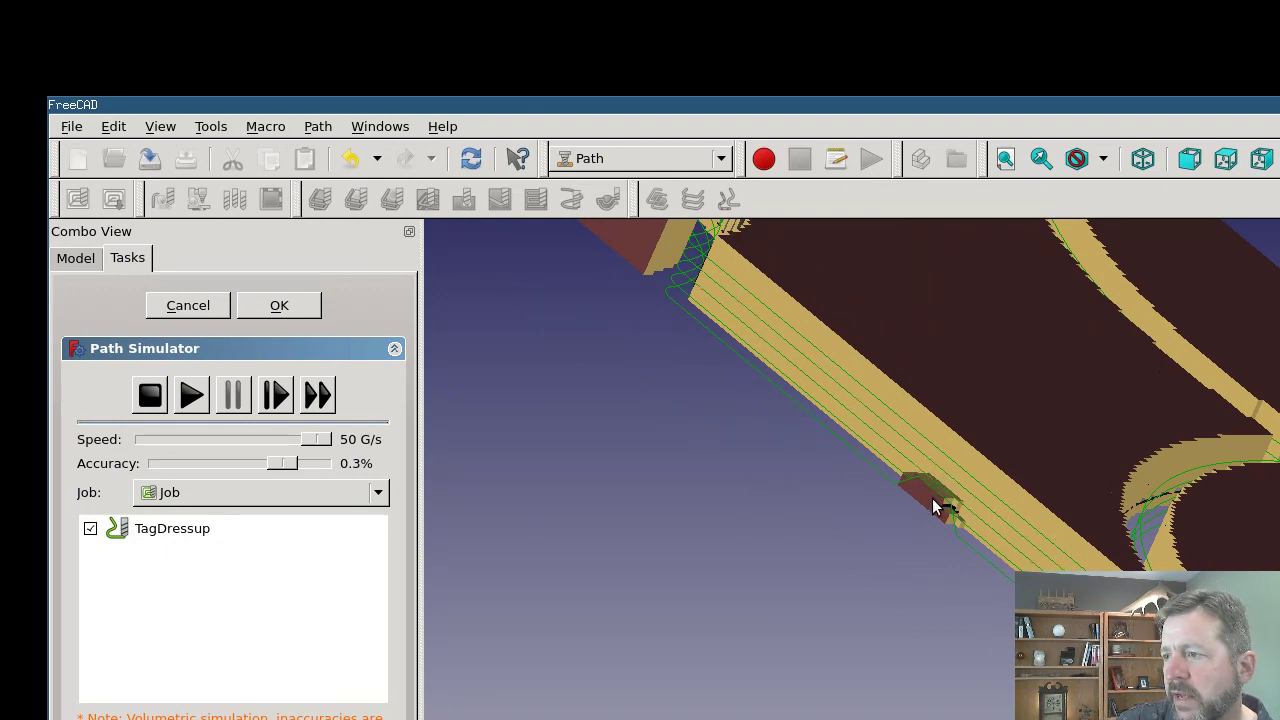
scroll(984, 399, down, 10)
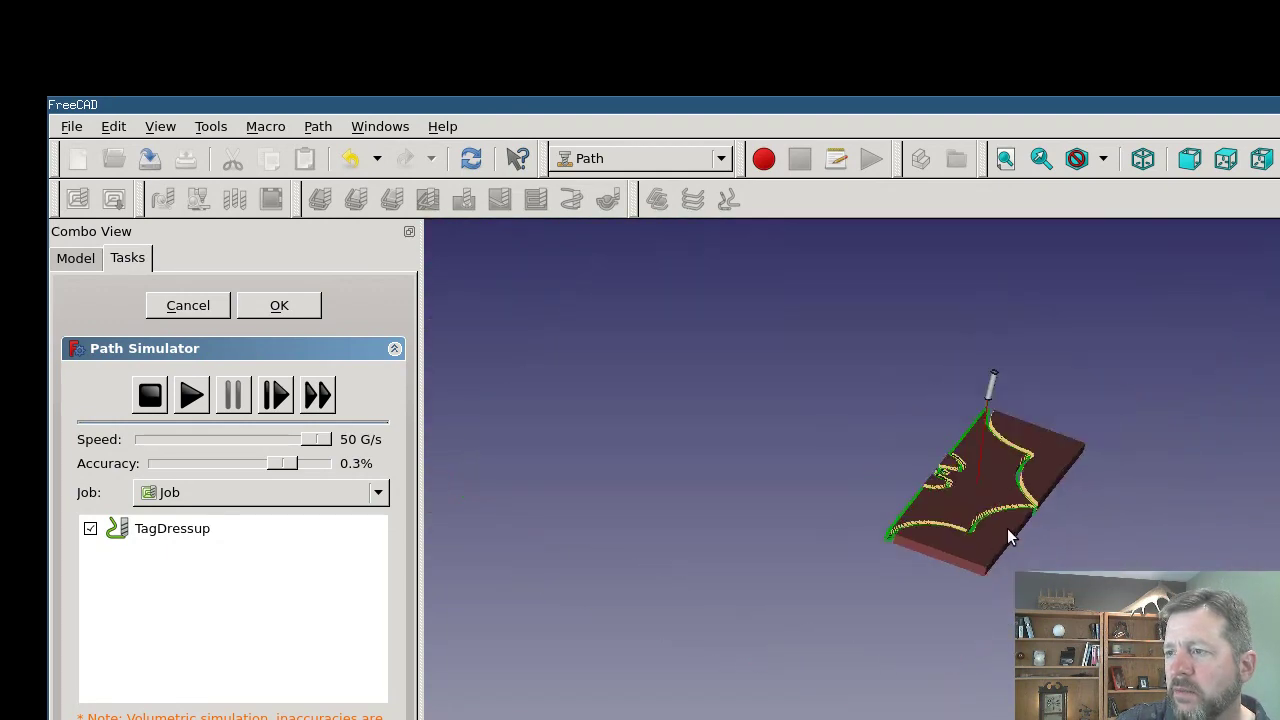
middle_drag(1140, 590, 952, 570)
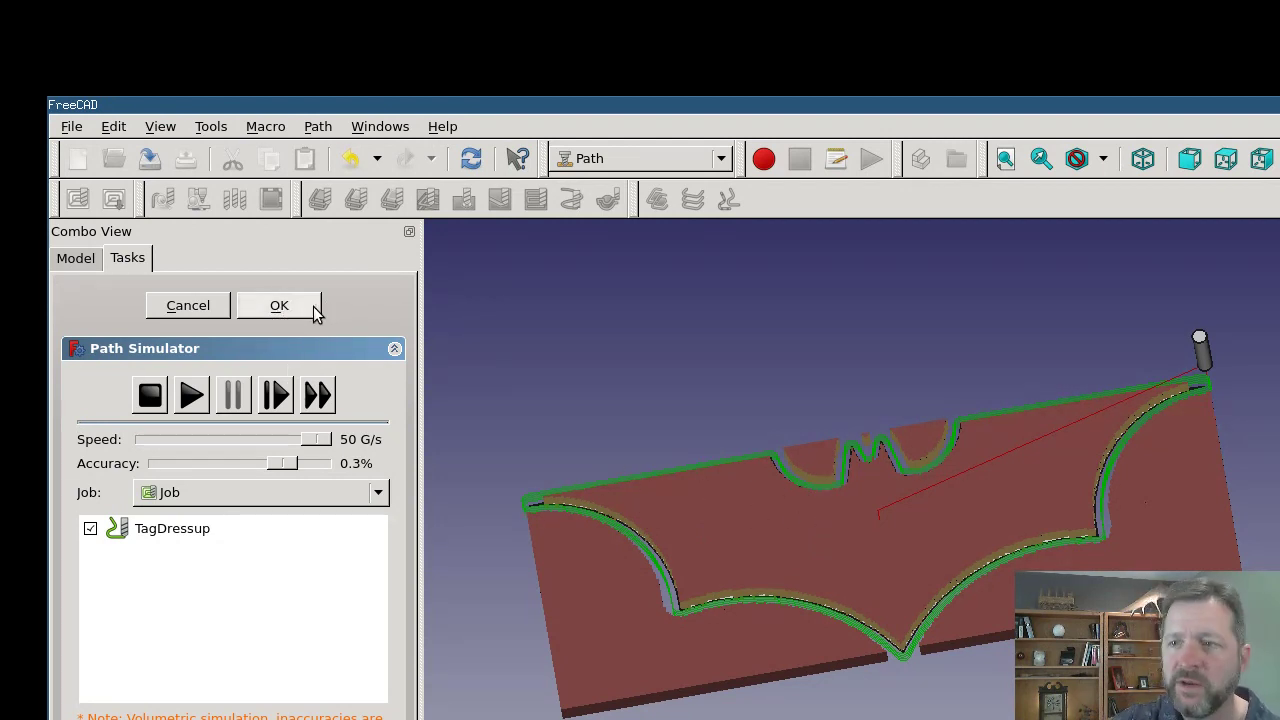
Accept the path simulation and delete the resulting CutMaterial mesh from the document
click(280, 305)
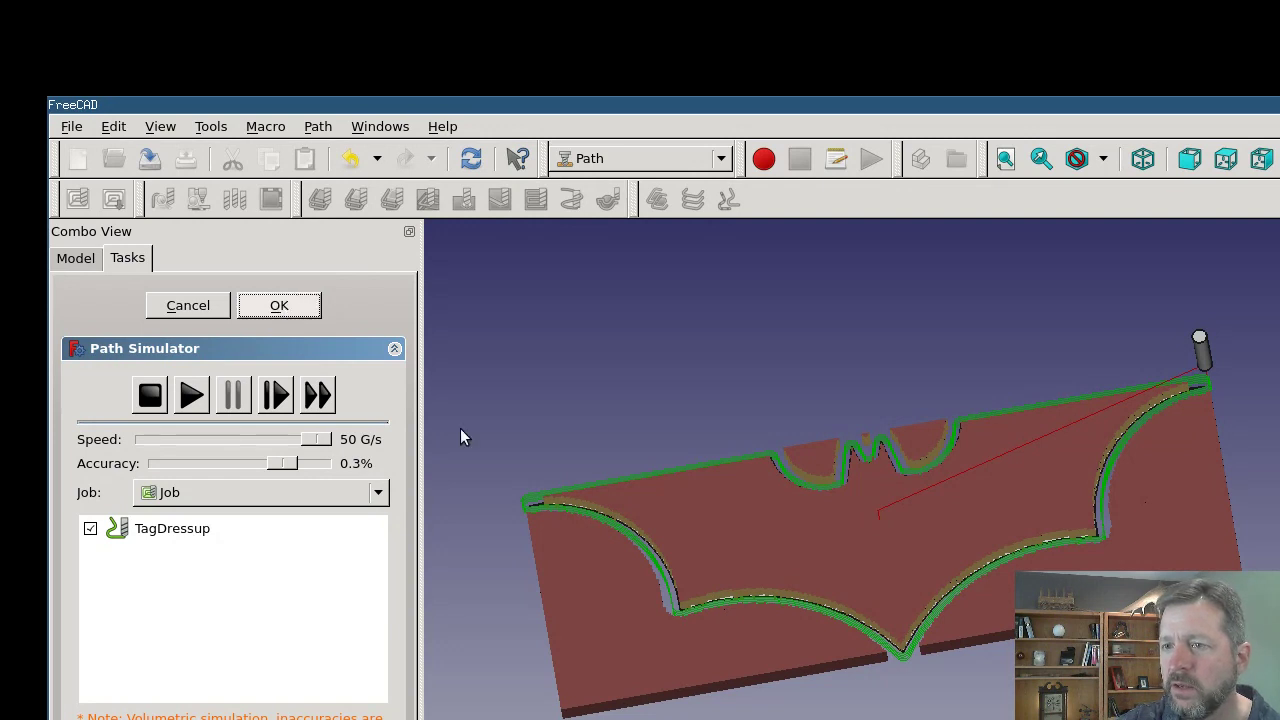
scroll(200, 400, down, 1)
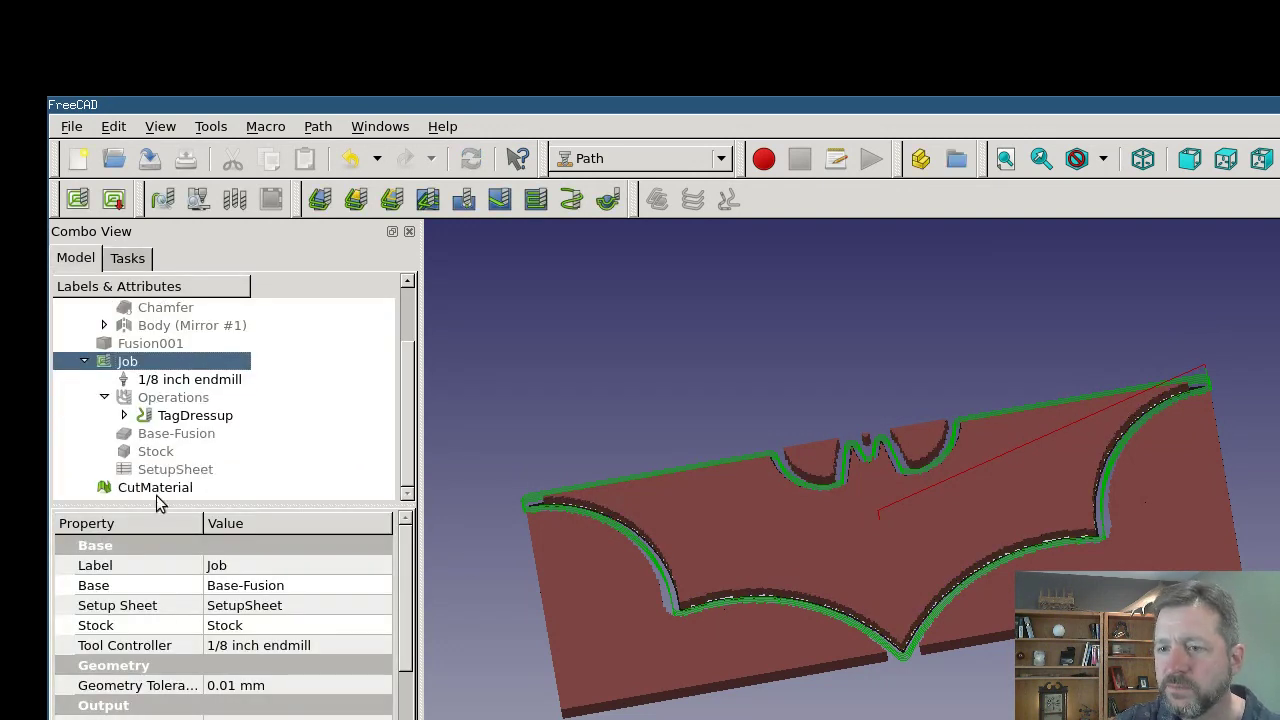
click(155, 490)
click(212, 425)
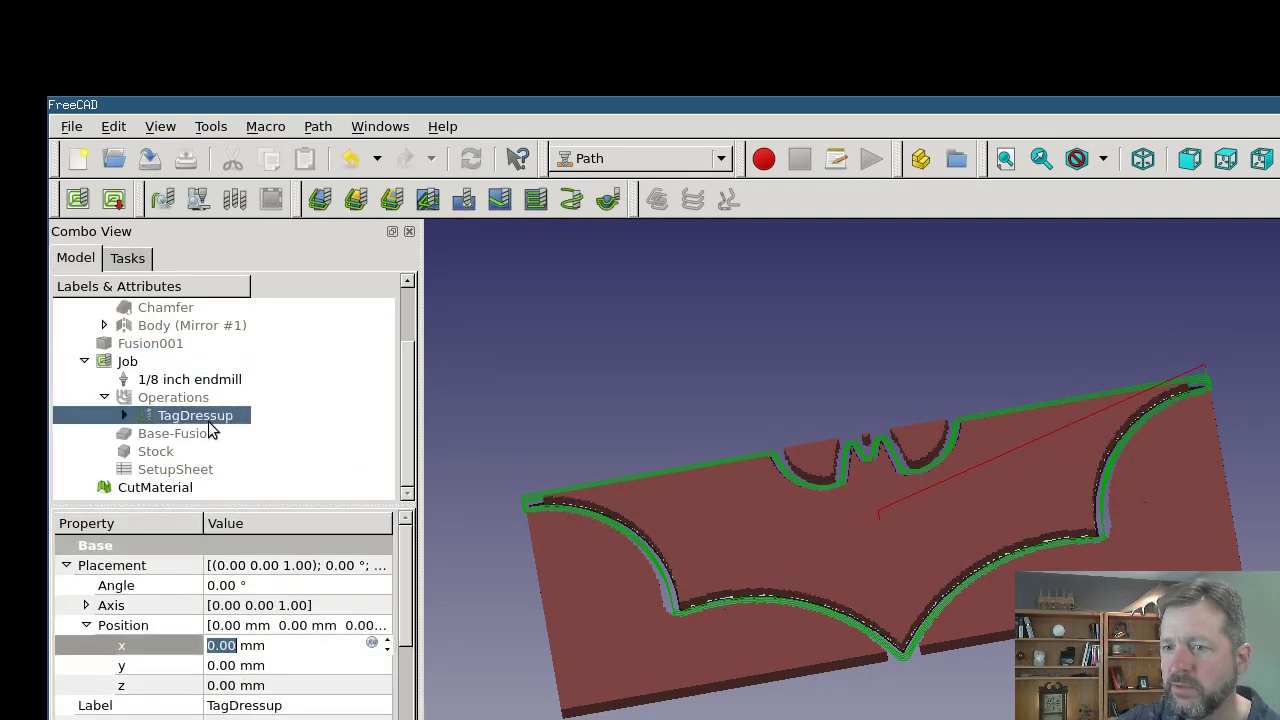
click(170, 488)
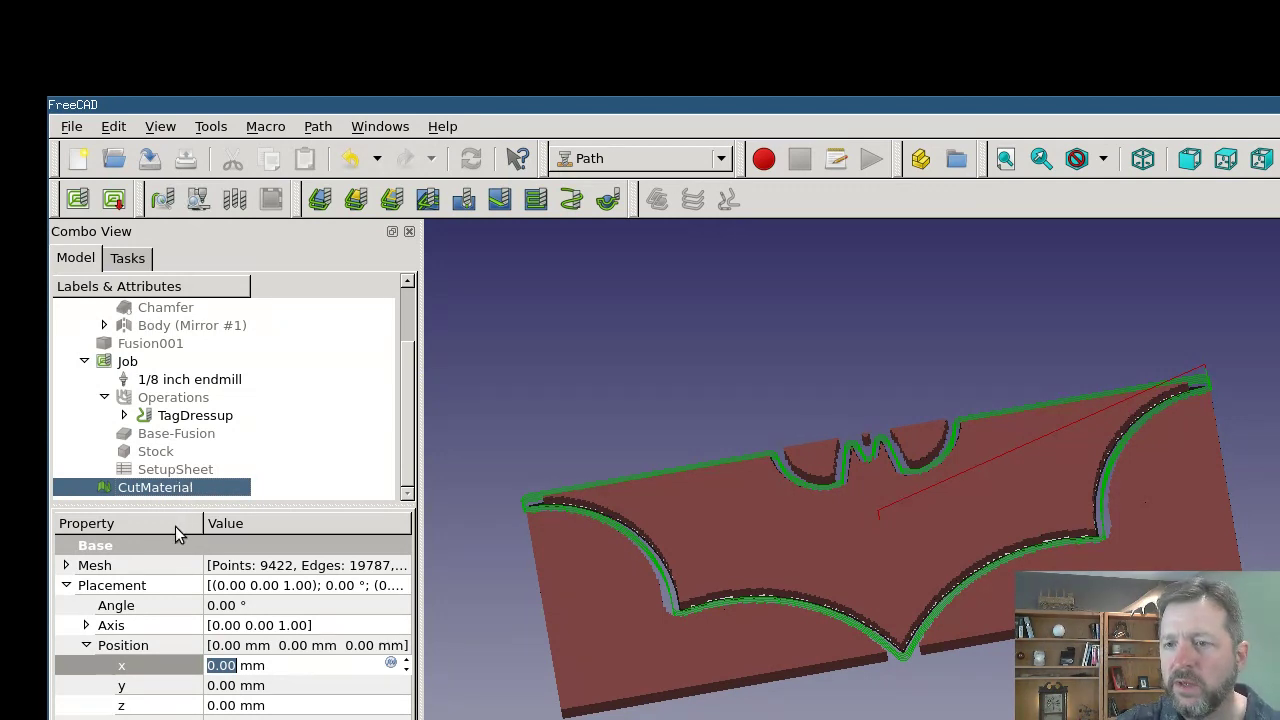
key(Delete)
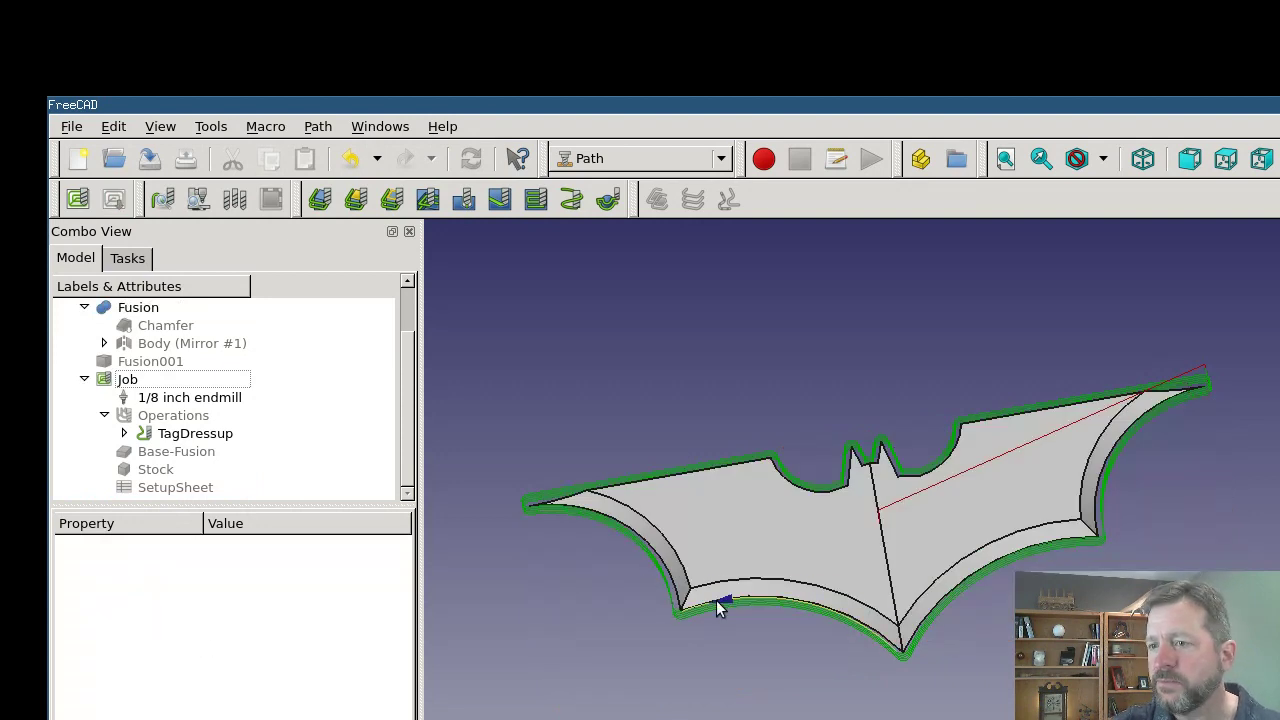